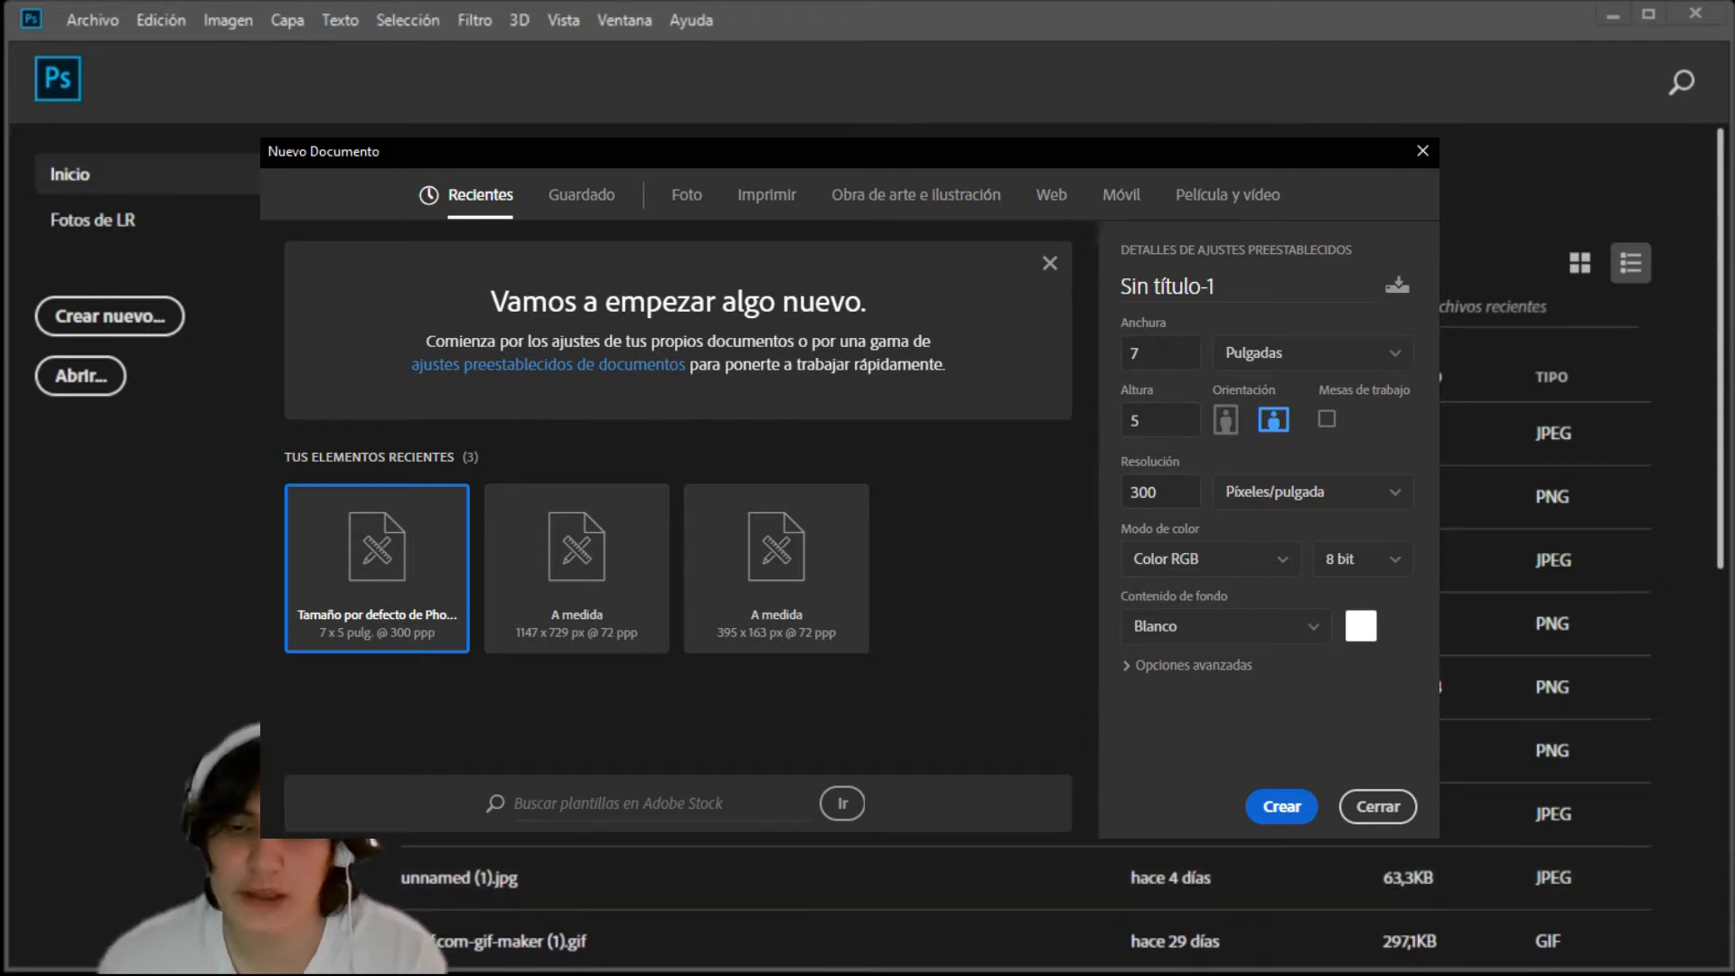
Step: Create a landscape 7 × 5 inch RGB document at 300 pixels per inch with a white background
key(Return)
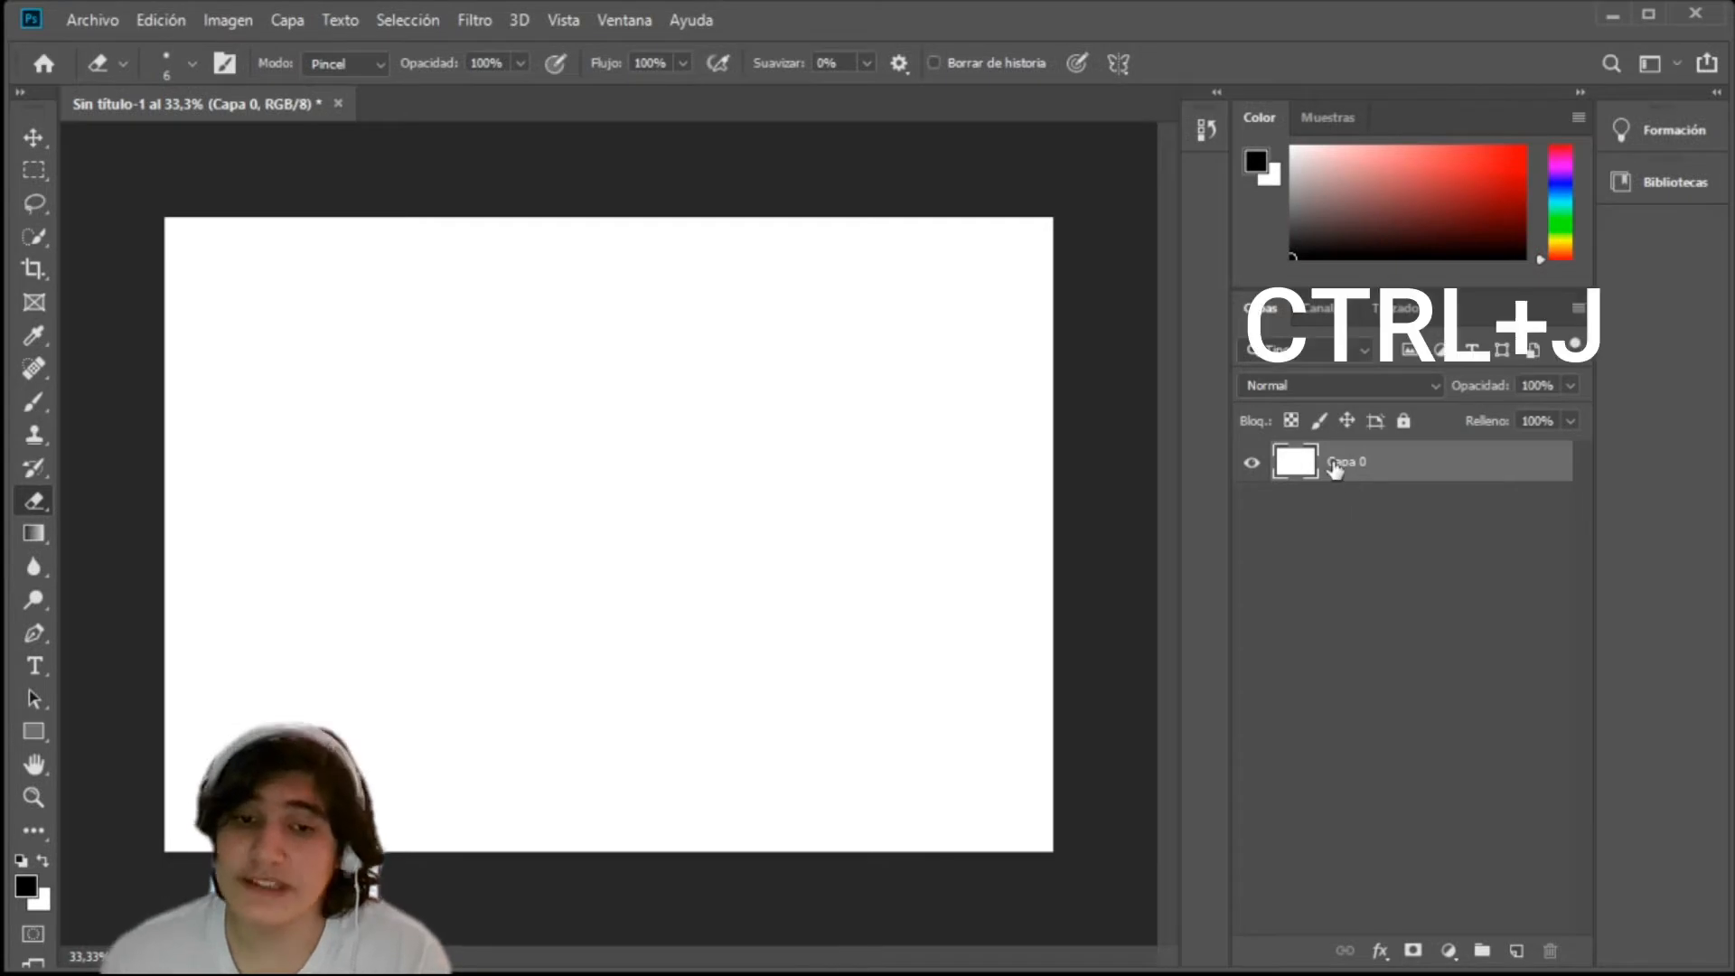
Step: Duplicate Capa 0 three times and merge the copies back down into a single layer
key(ctrl+j)
key(ctrl+j)
key(ctrl+j)
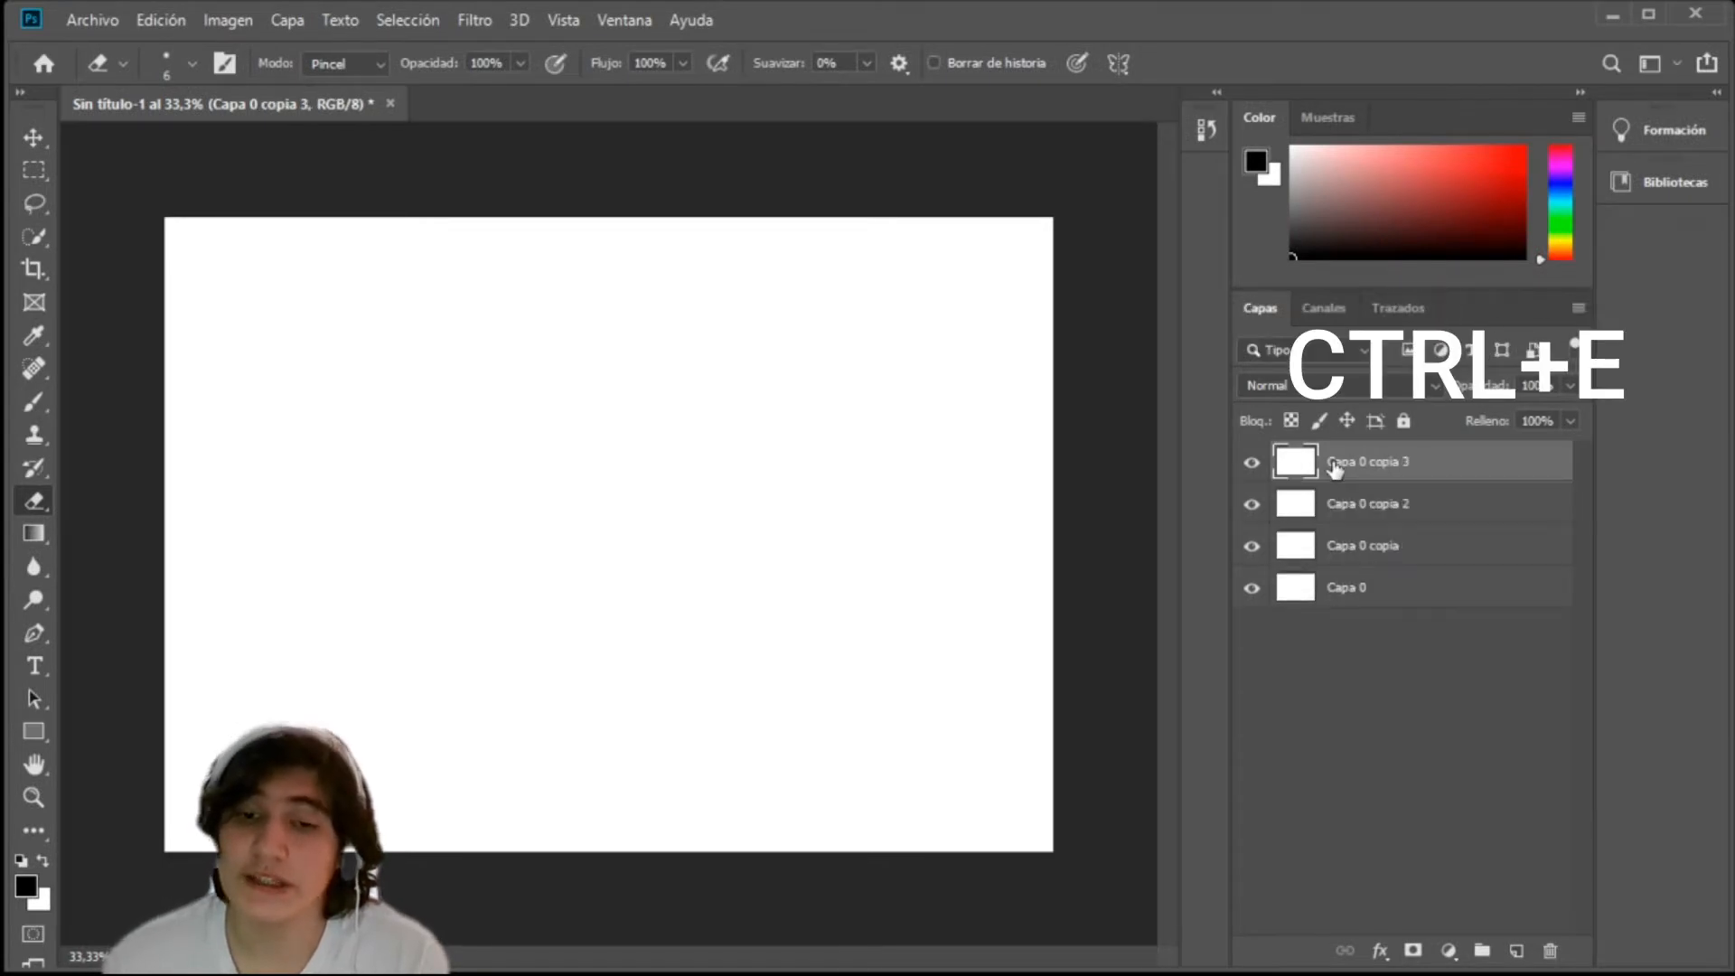
key(ctrl+e)
key(ctrl+e)
key(ctrl+e)
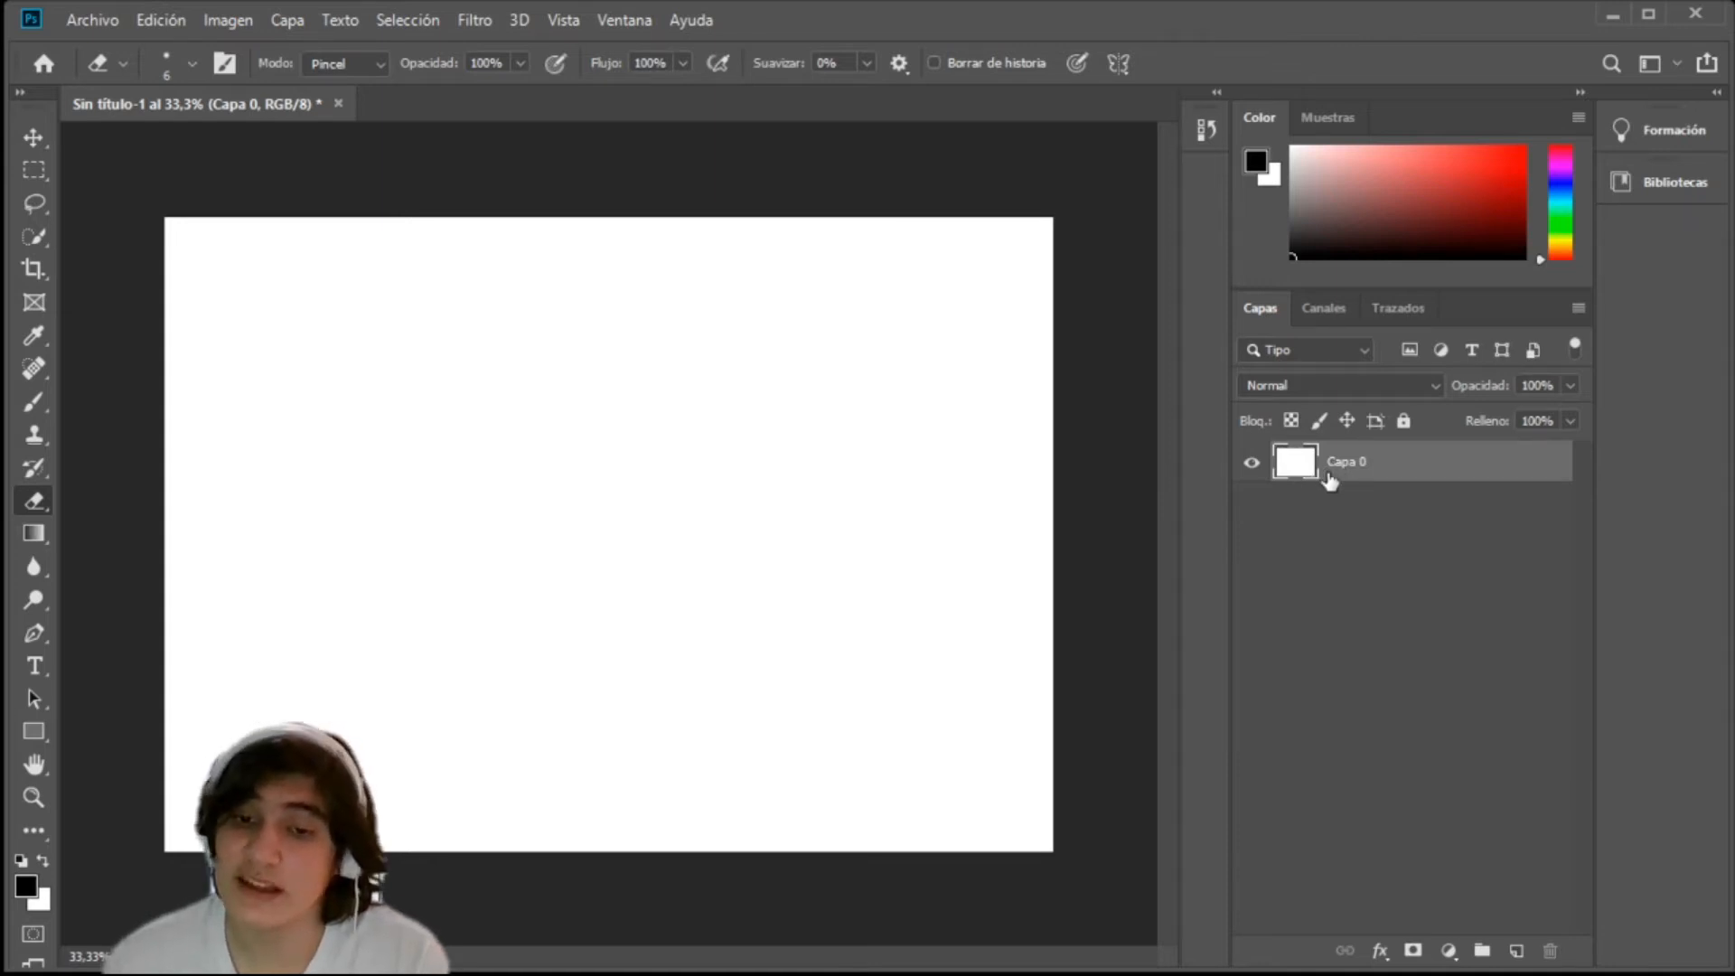
Step: Duplicate Capa 0 twice and try grouping layers
key(ctrl+j)
key(ctrl+j)
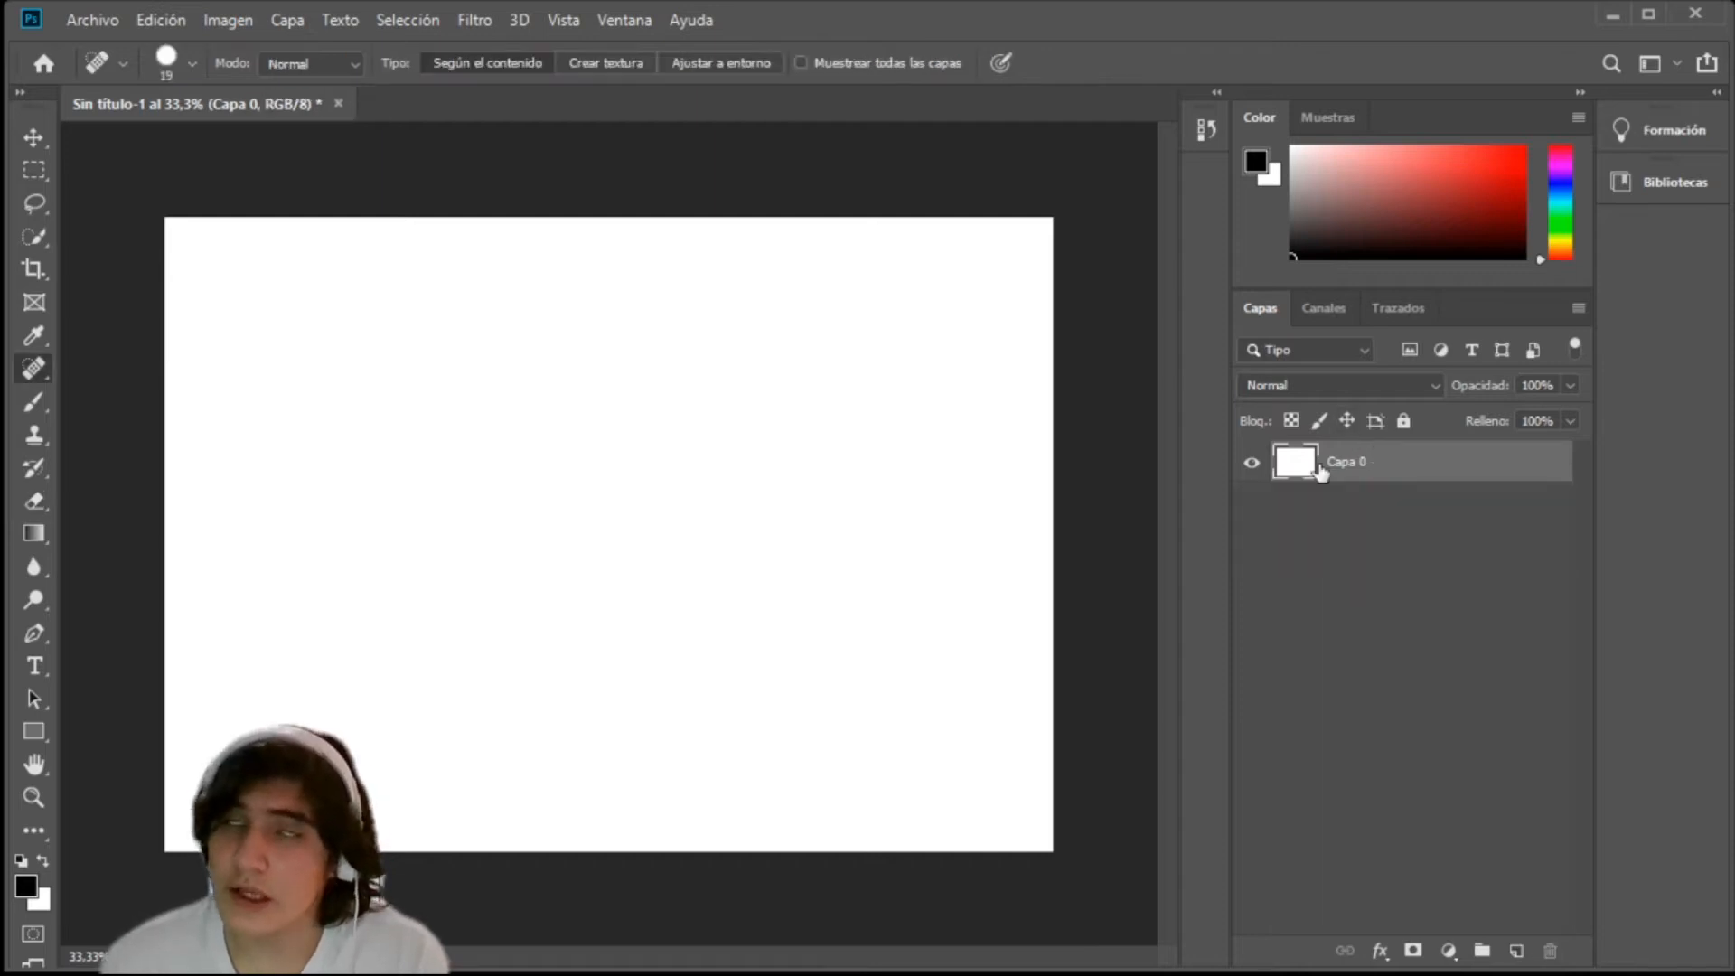
key(ctrl+g)
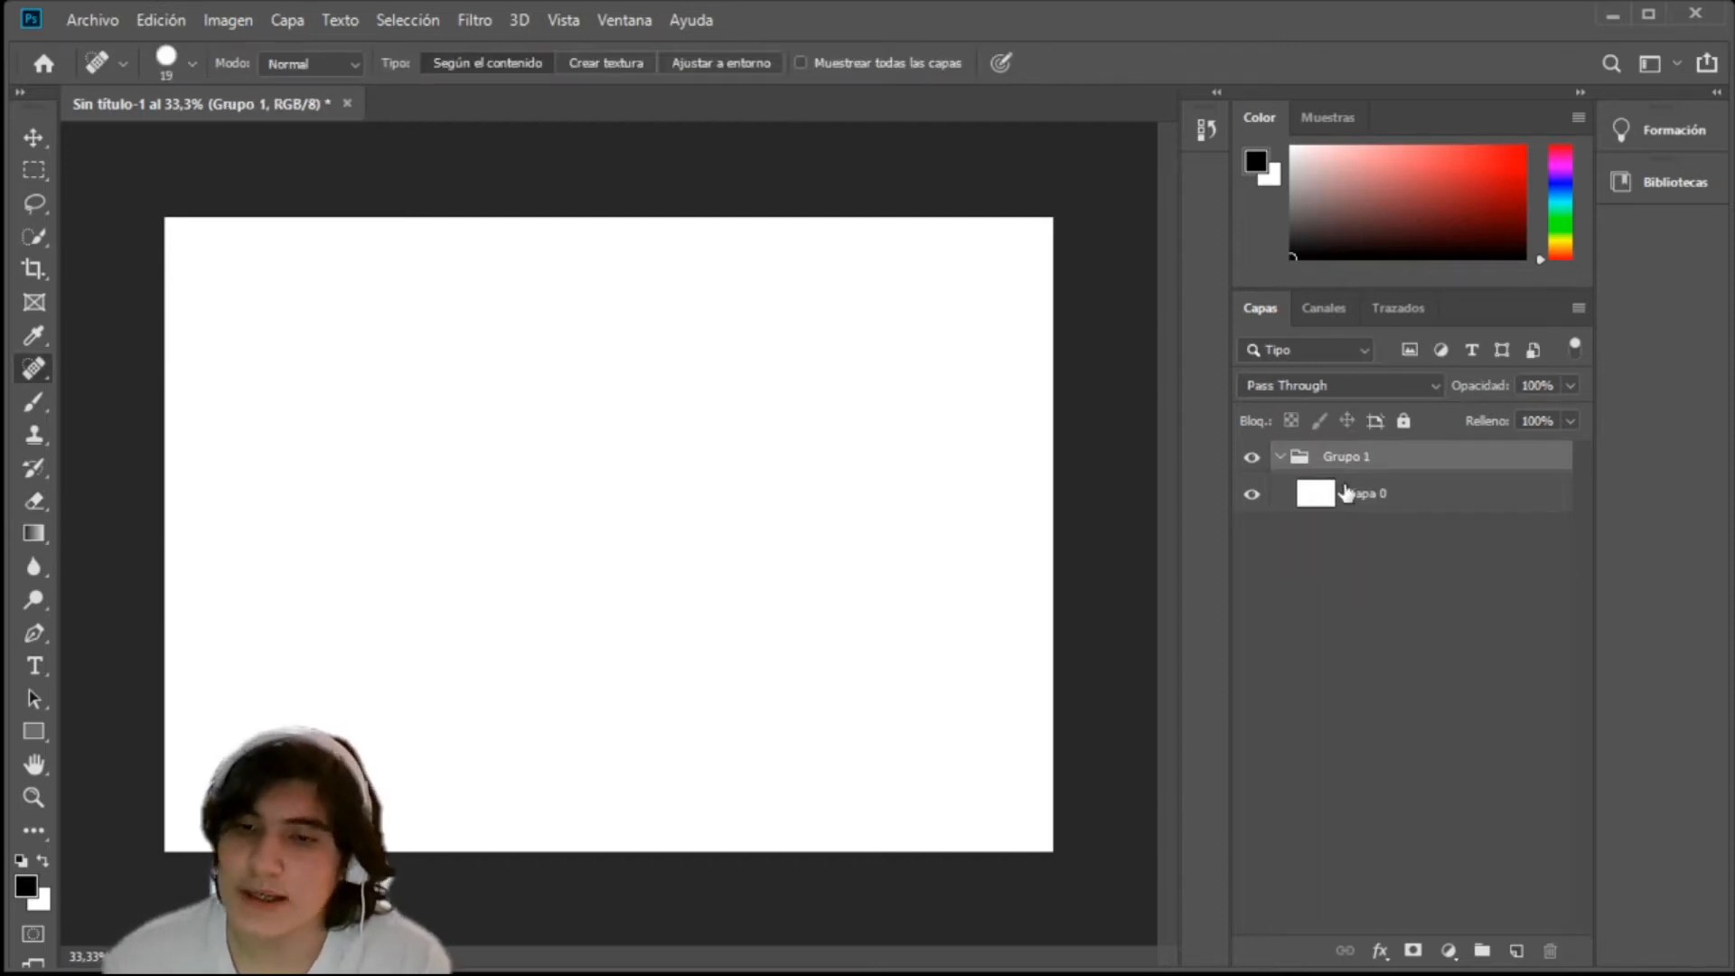
Step: Duplicate Capa 0 inside Grupo 1 and merge the whole group into one layer
click(1327, 493)
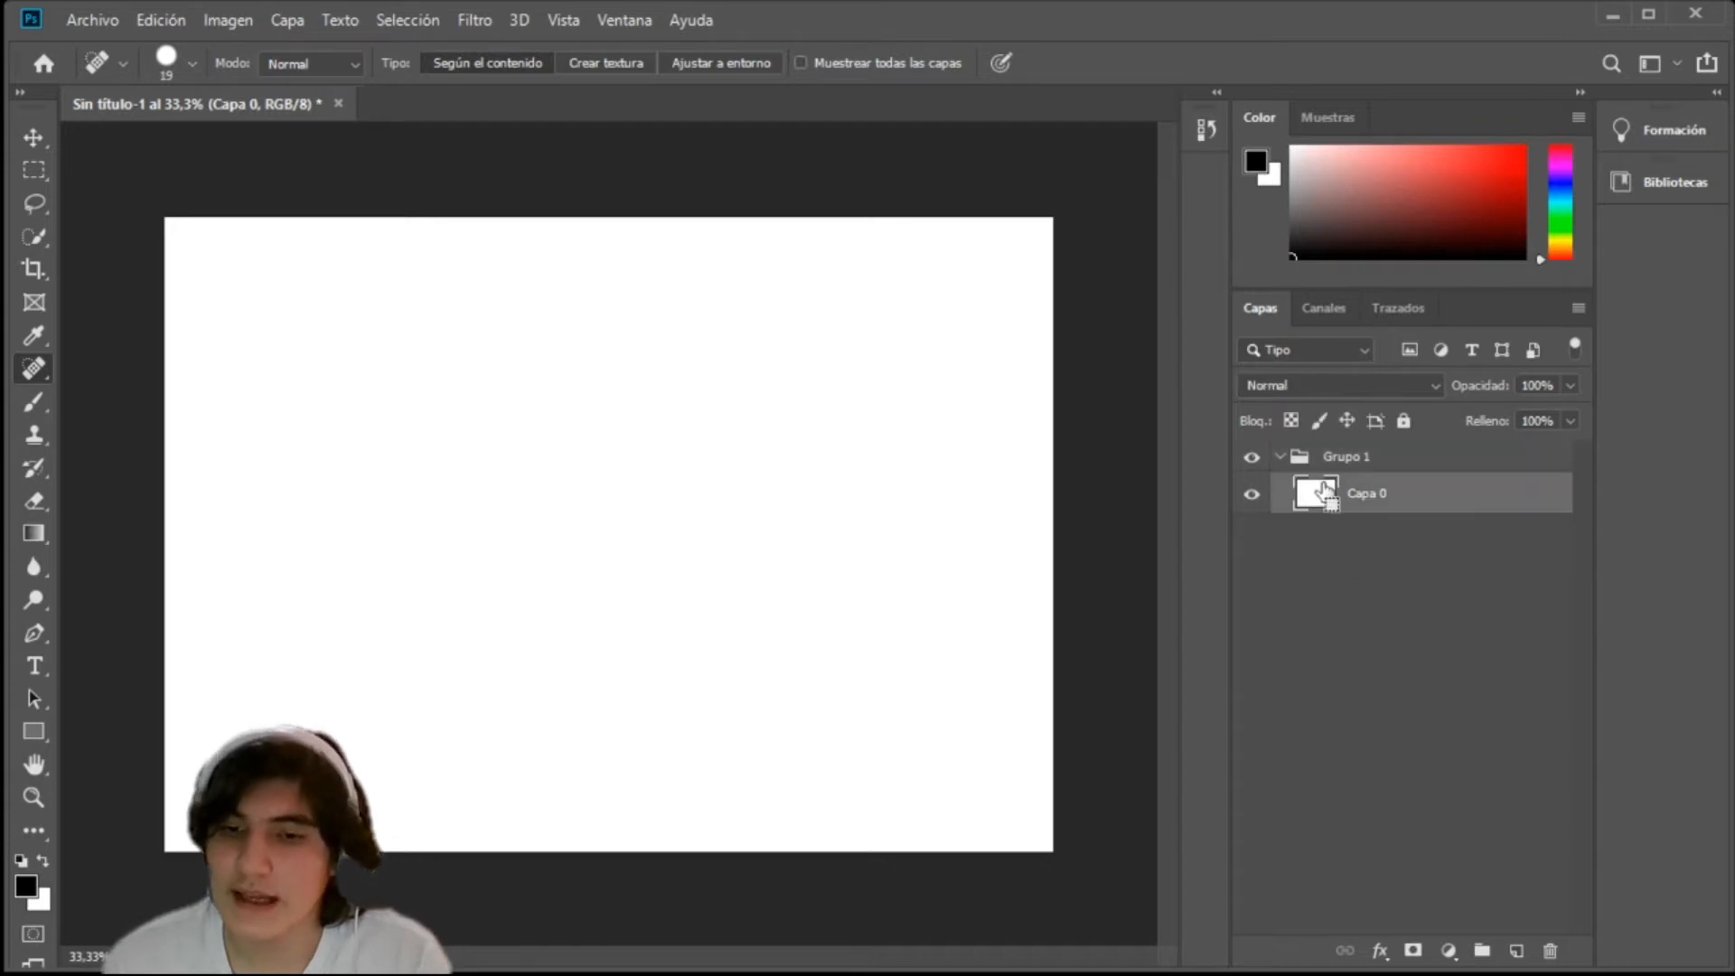
drag(1324, 493, 1335, 503)
key(ctrl+j)
key(ctrl+j)
key(ctrl+j)
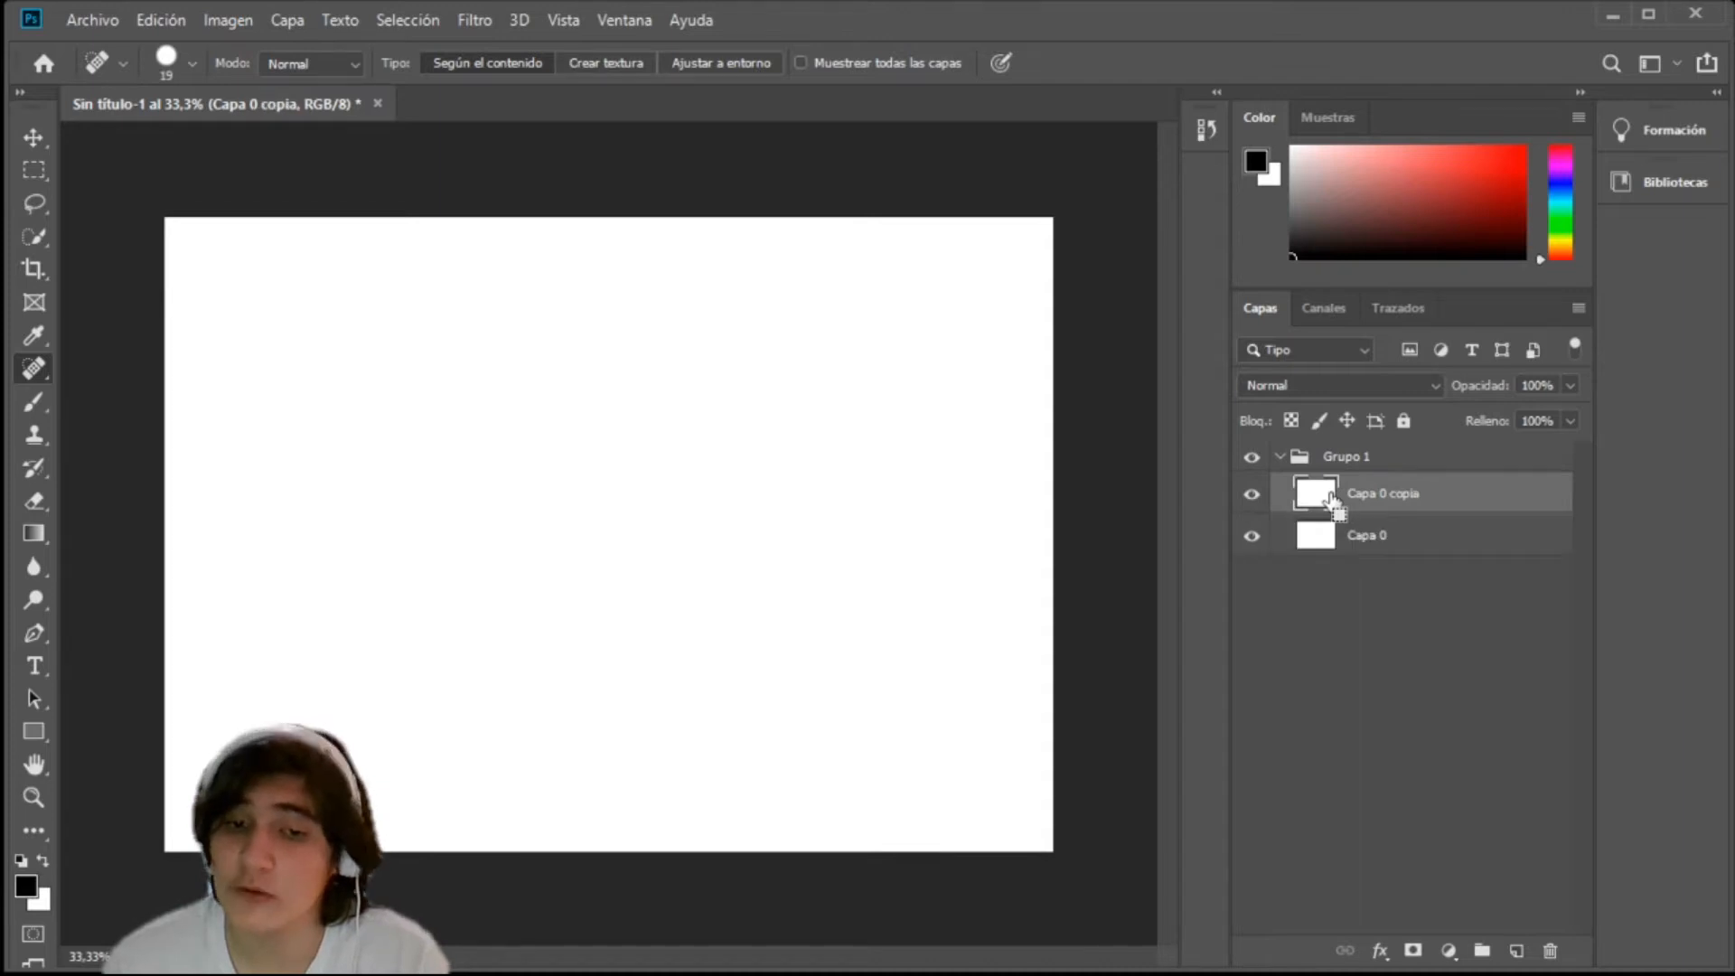
click(1344, 457)
key(ctrl+e)
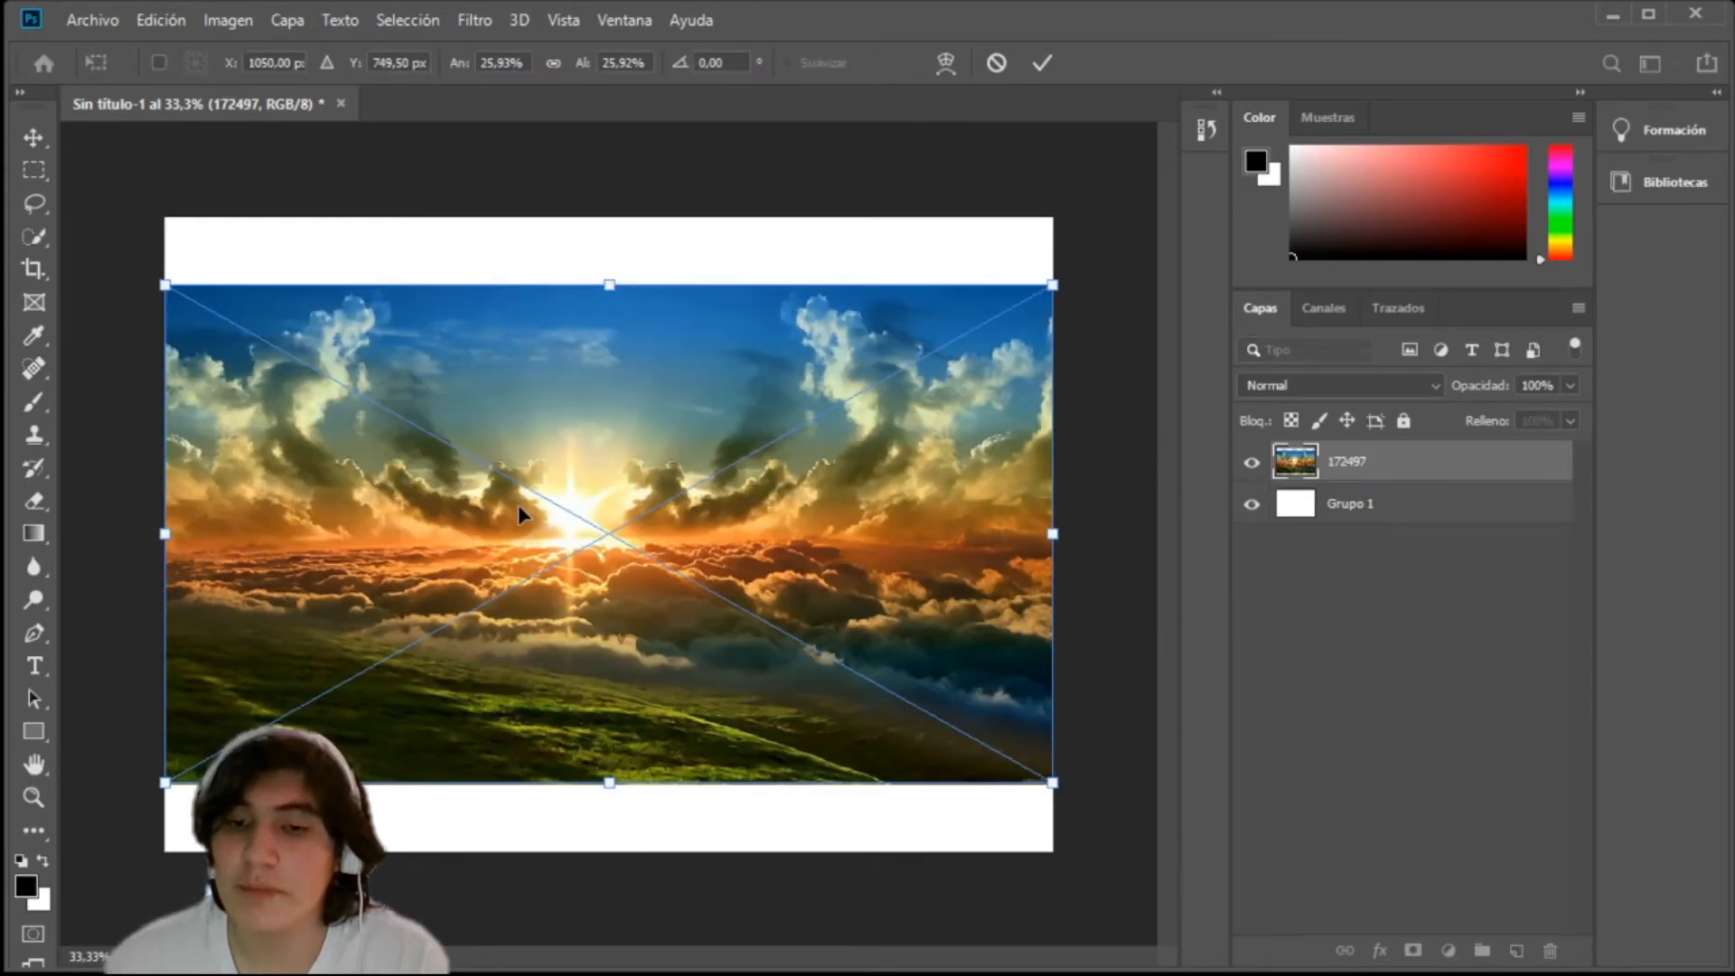
Step: Try distorting the placed sunset image by pulling its upper-right corner inward, undoing each distortion
drag(1053, 285, 890, 365)
key(ctrl+z)
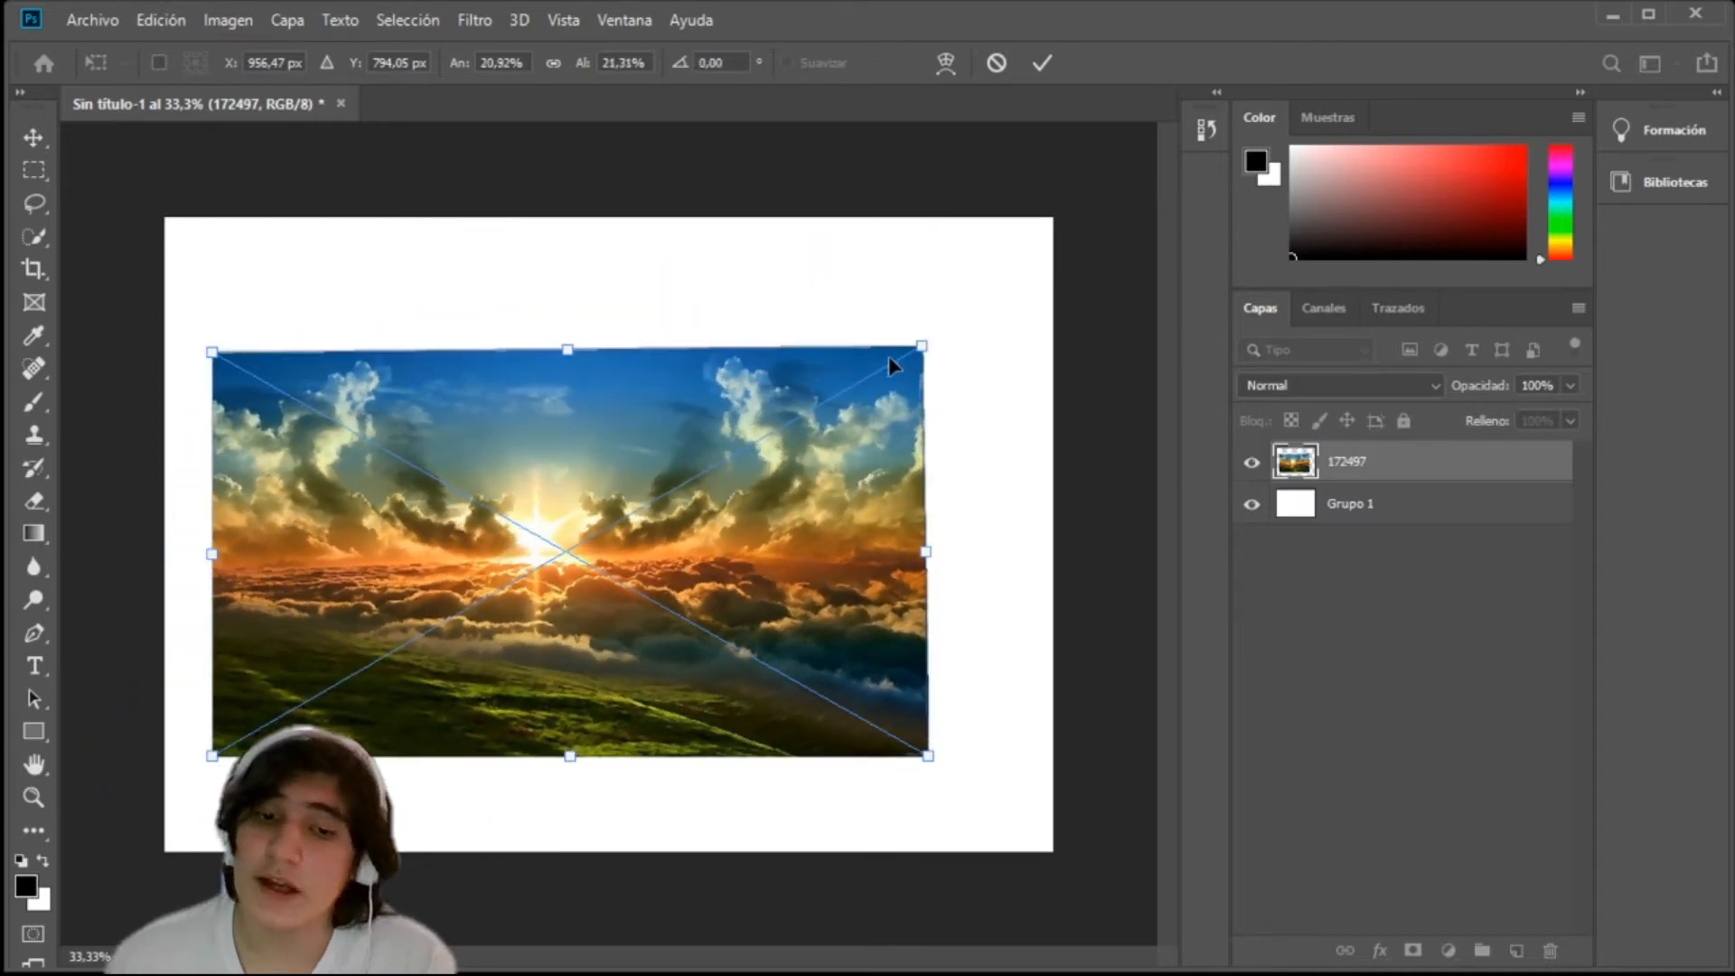
key(ctrl+z)
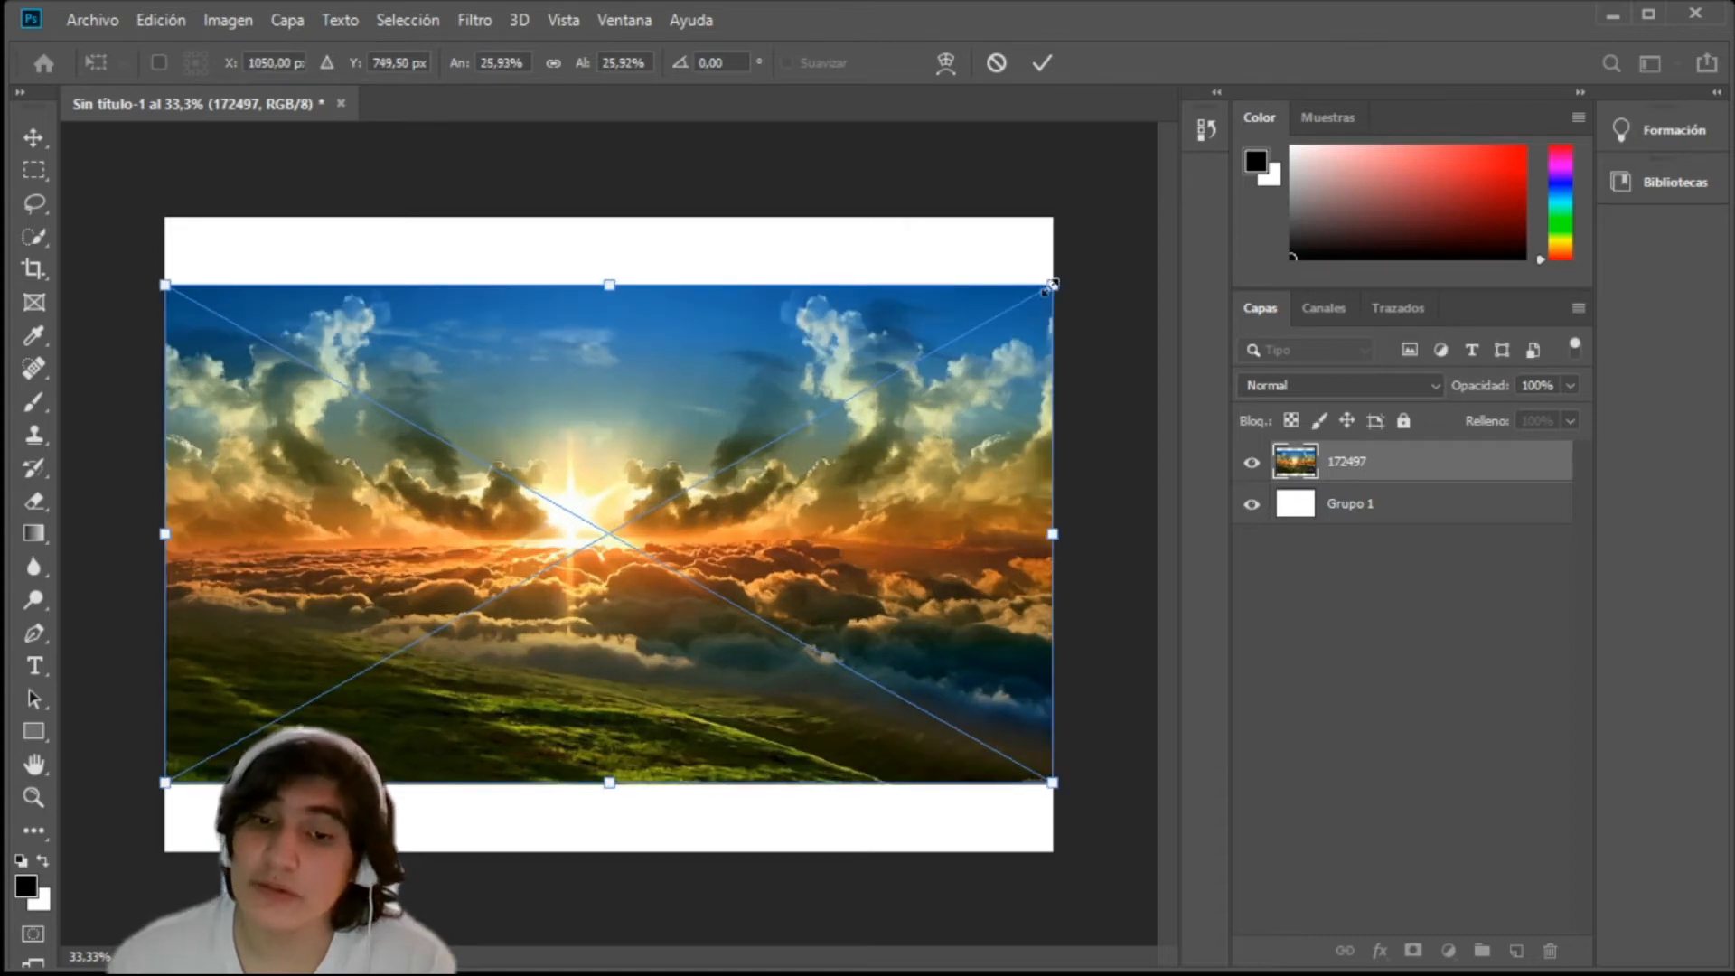
drag(912, 361, 1047, 299)
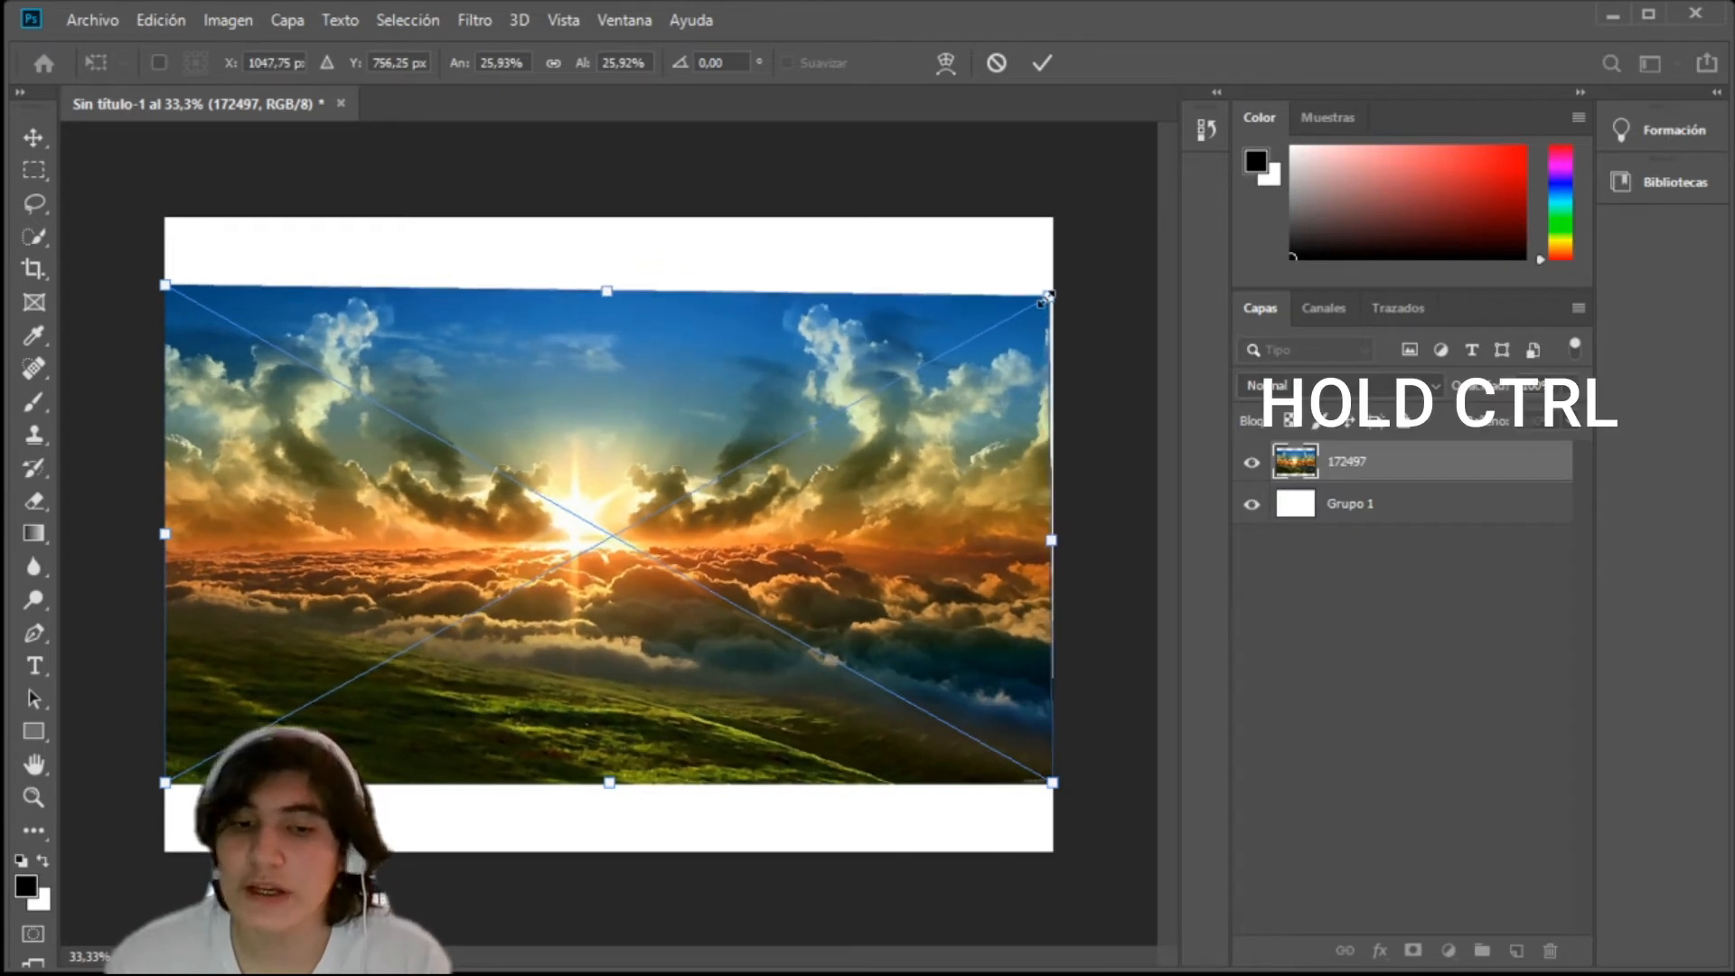
mouse_move(1053, 307)
mouse_down()
mouse_move(1054, 216)
mouse_move(759, 330)
mouse_move(778, 360)
mouse_move(251, 456)
mouse_move(145, 445)
mouse_move(1046, 418)
mouse_move(1045, 315)
mouse_up()
key(ctrl+z)
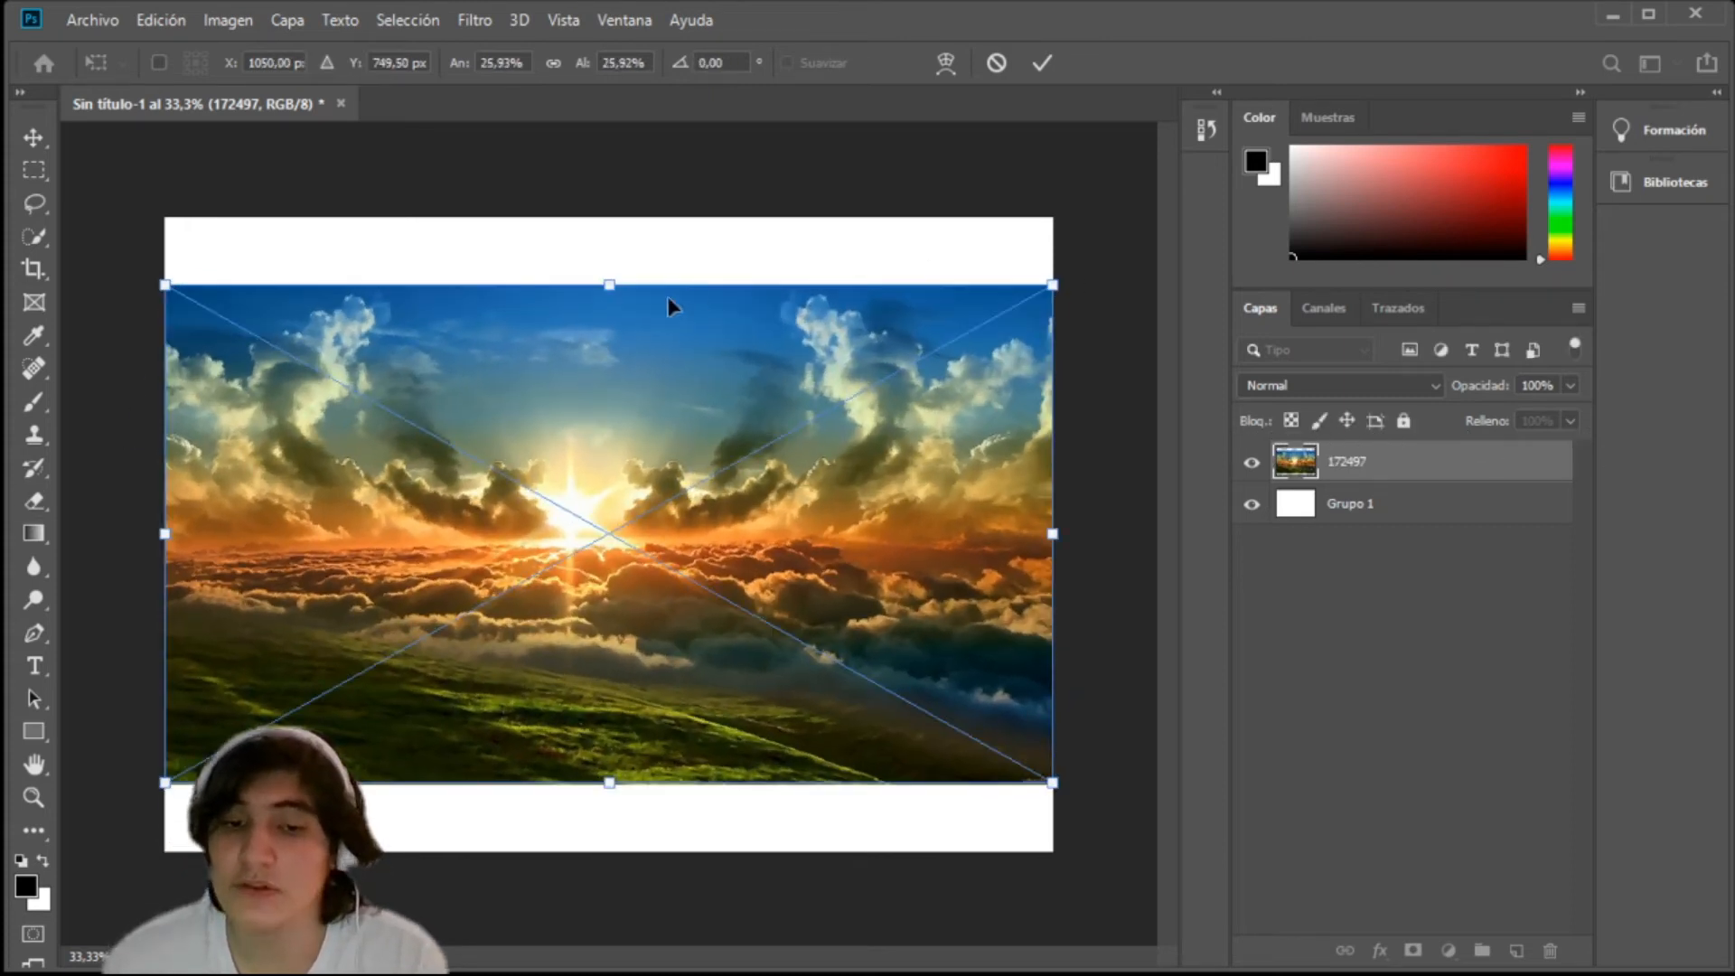
Step: Scale the placed sunset image proportionally to 33.83% so it covers the whole canvas, and commit the transform
drag(609, 284, 610, 217)
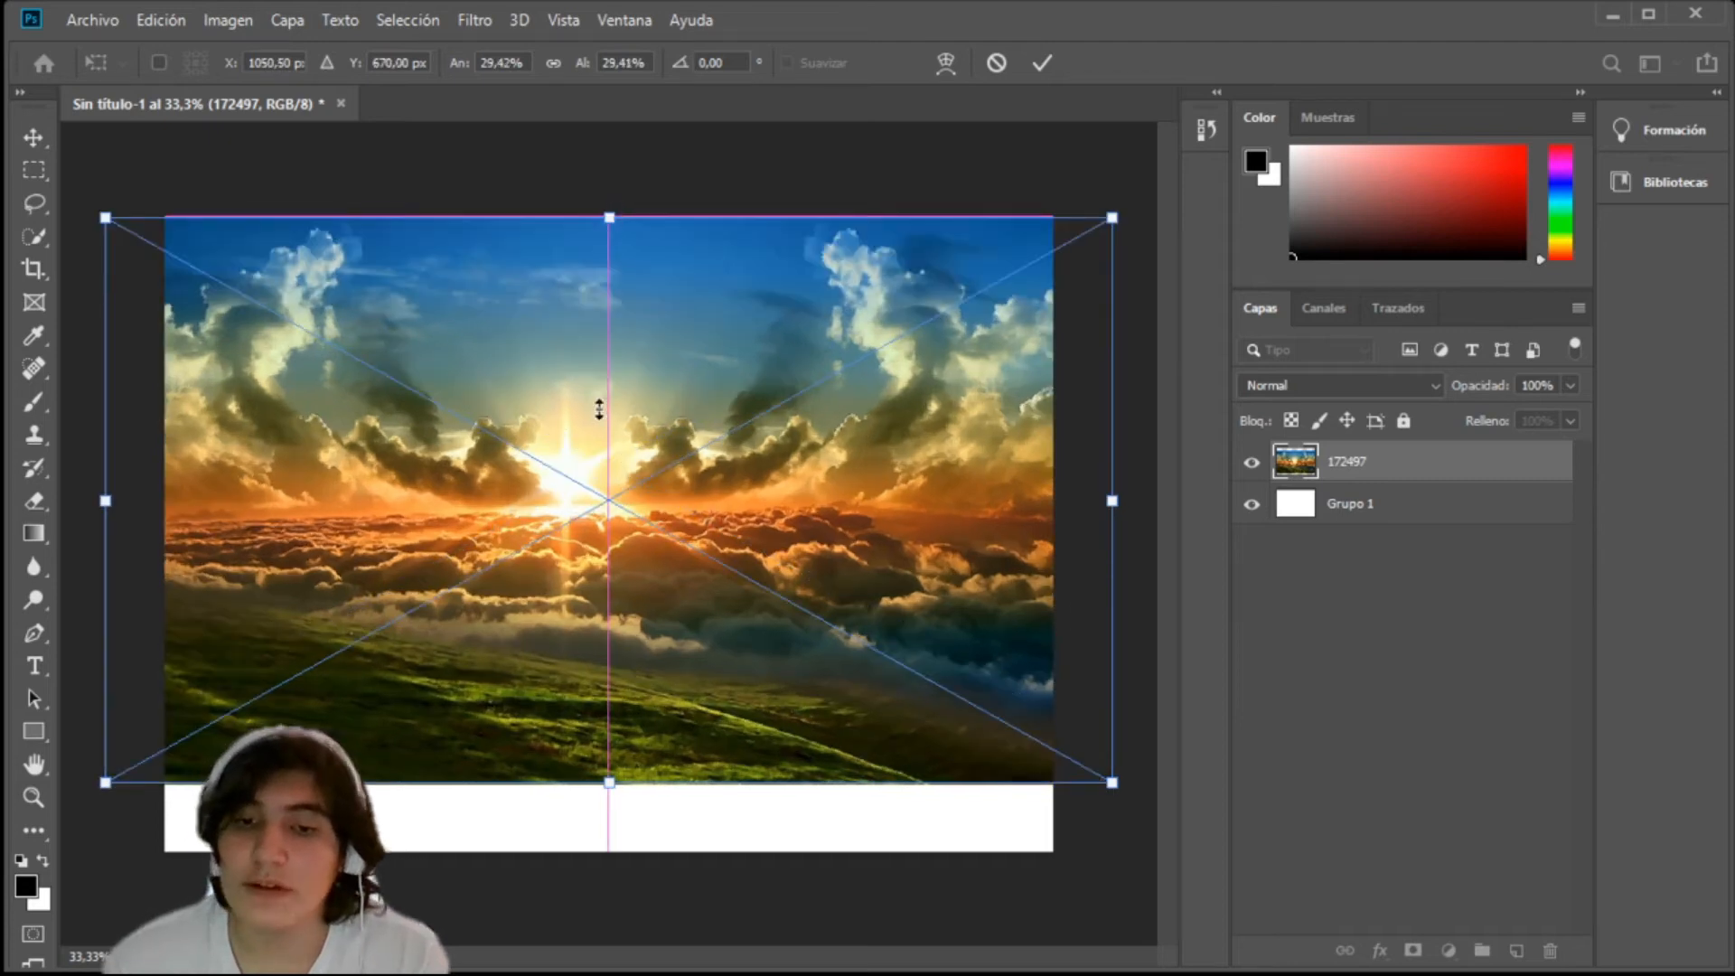
drag(609, 783, 609, 868)
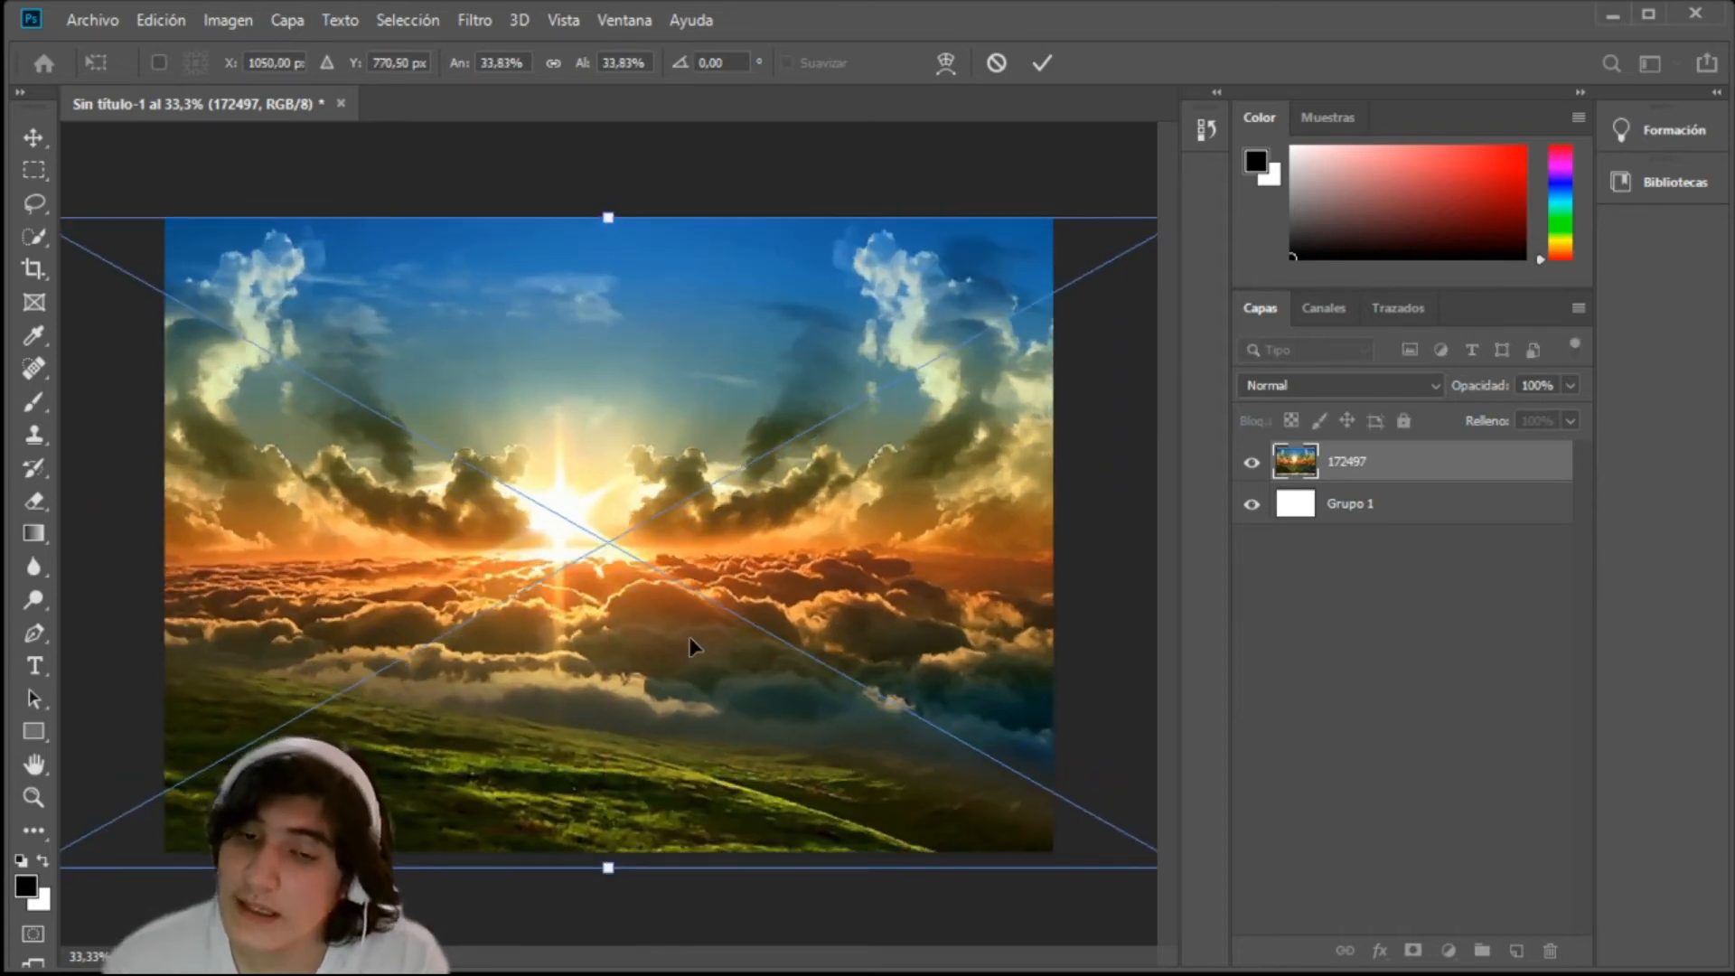
key(e)
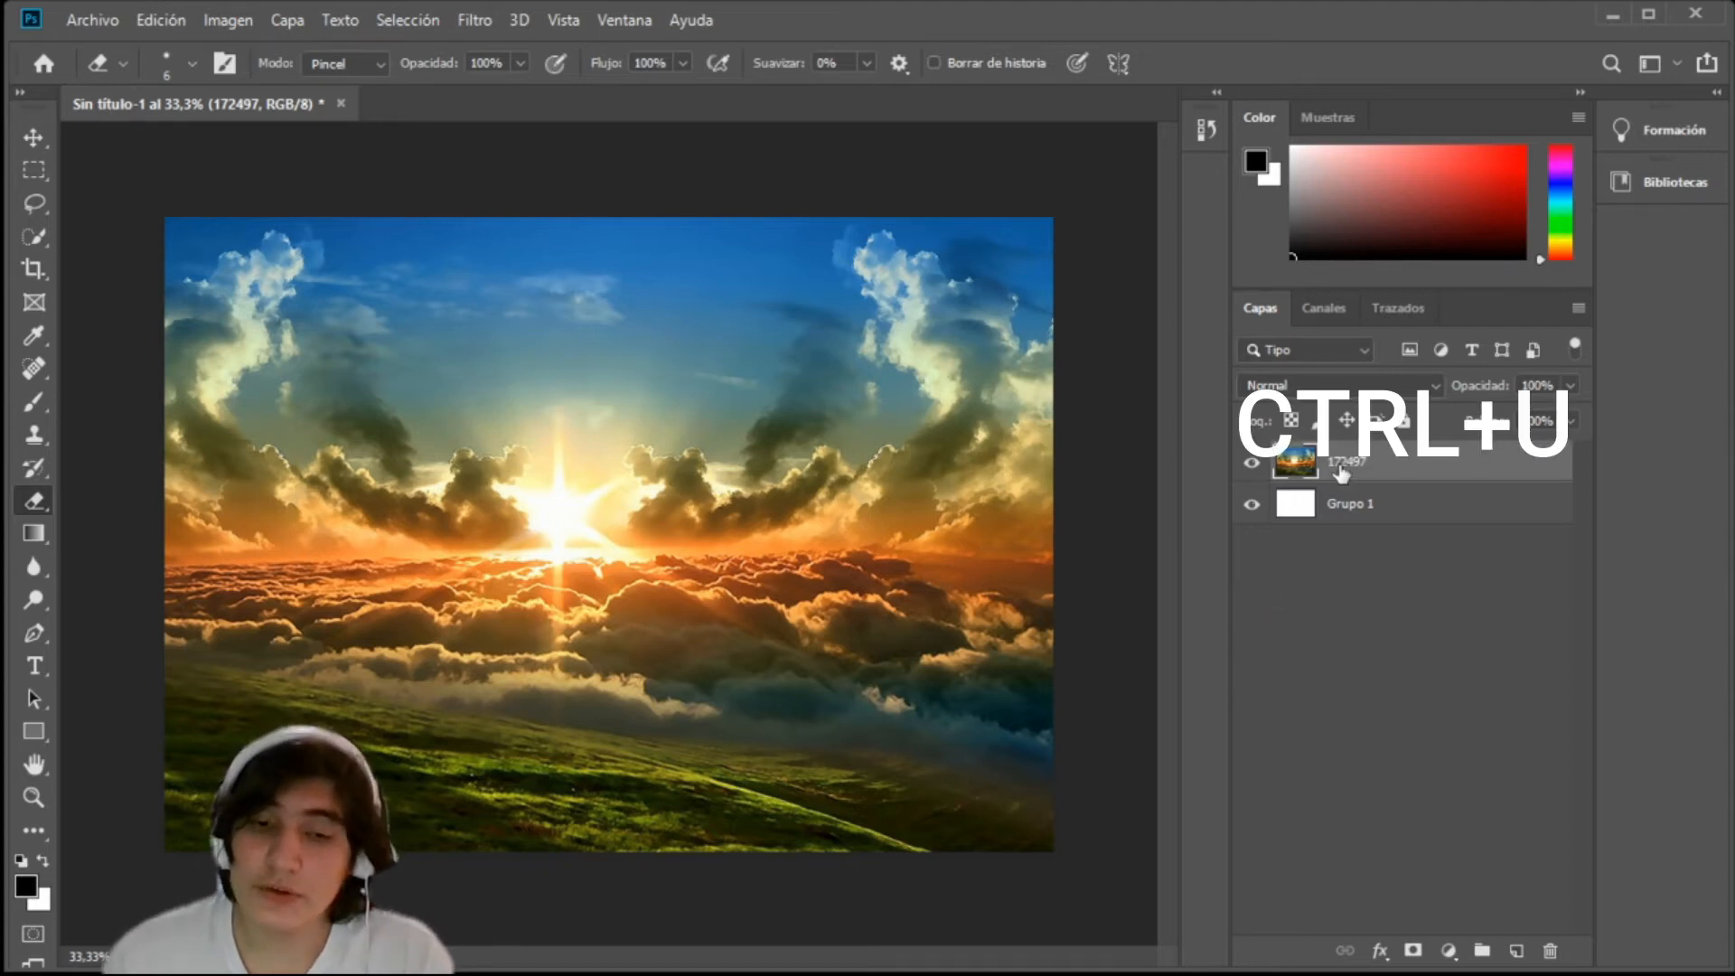
Step: Adjust the hue, saturation and lightness of layer 172497 with Hue/Saturation and apply the adjustment
key(ctrl+j)
key(ctrl+z)
key(ctrl+u)
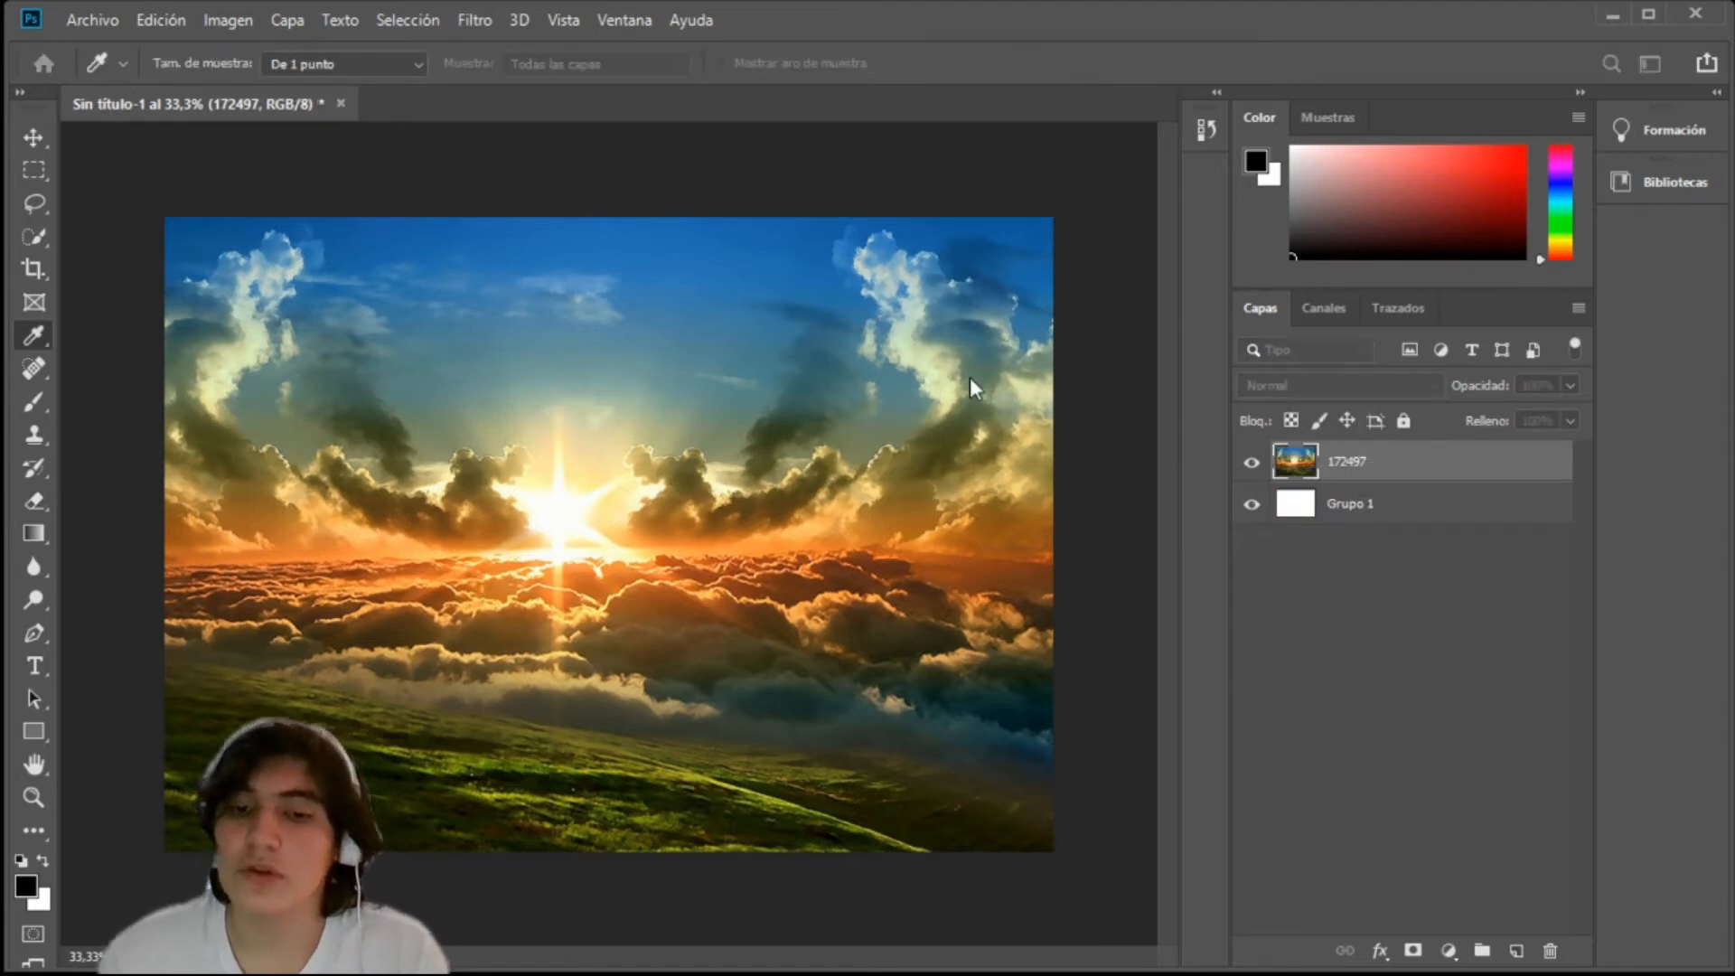
drag(1059, 362, 810, 352)
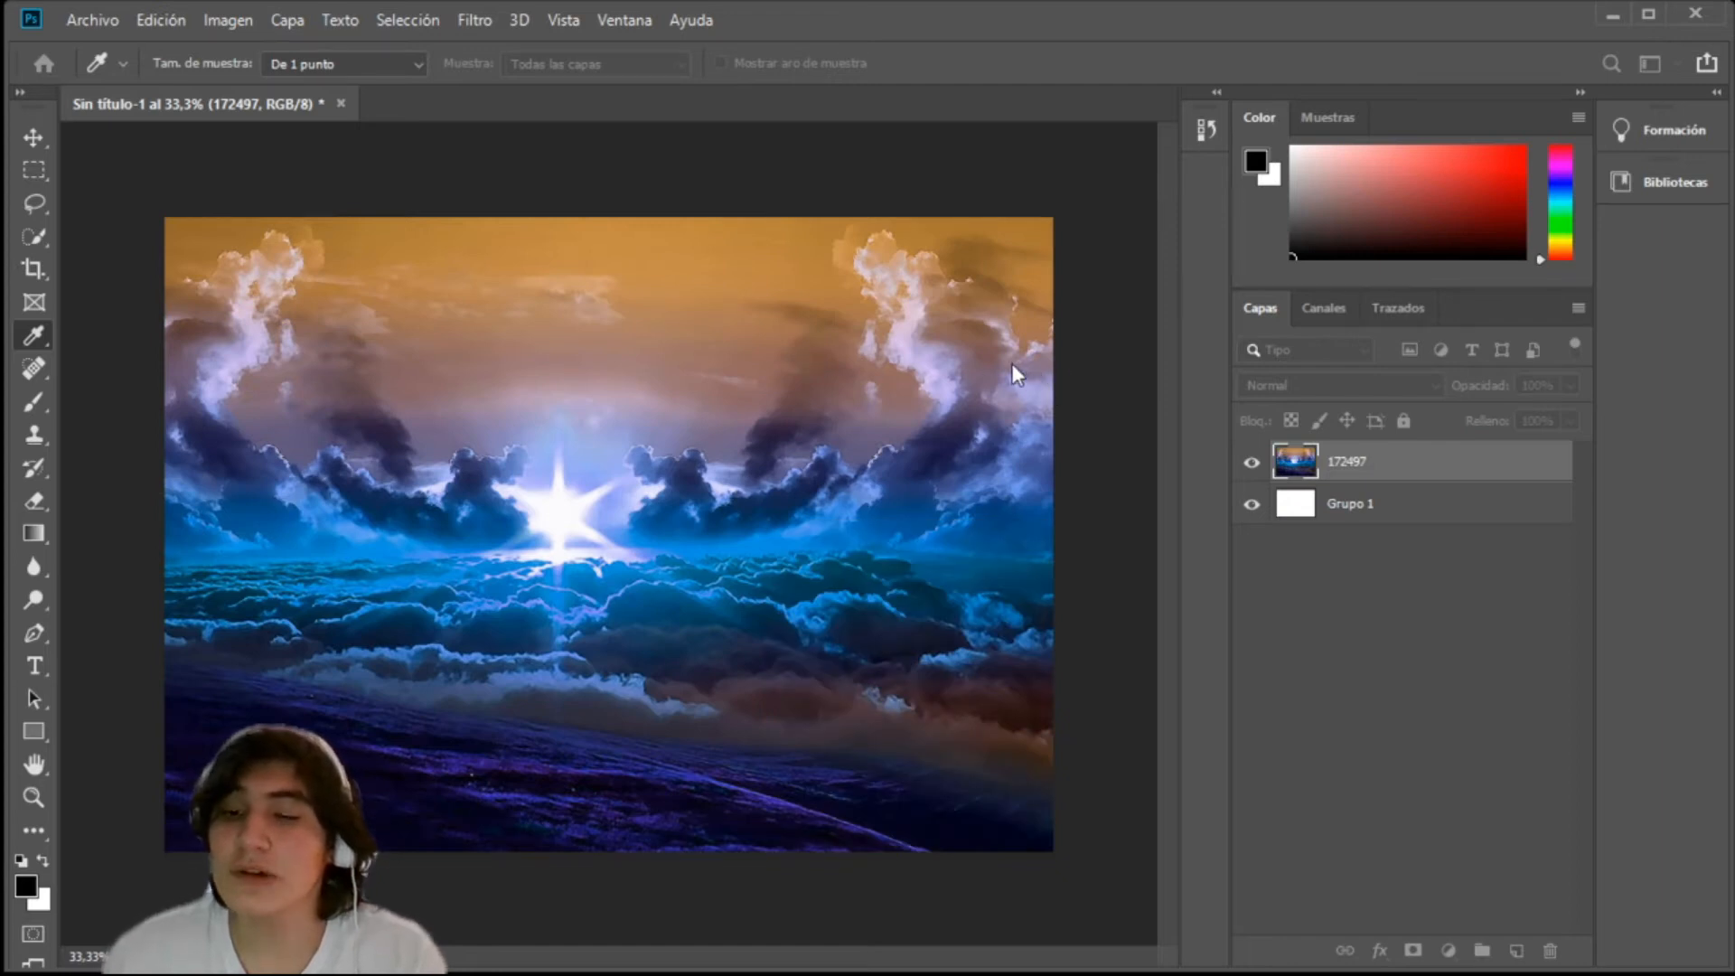
click(939, 363)
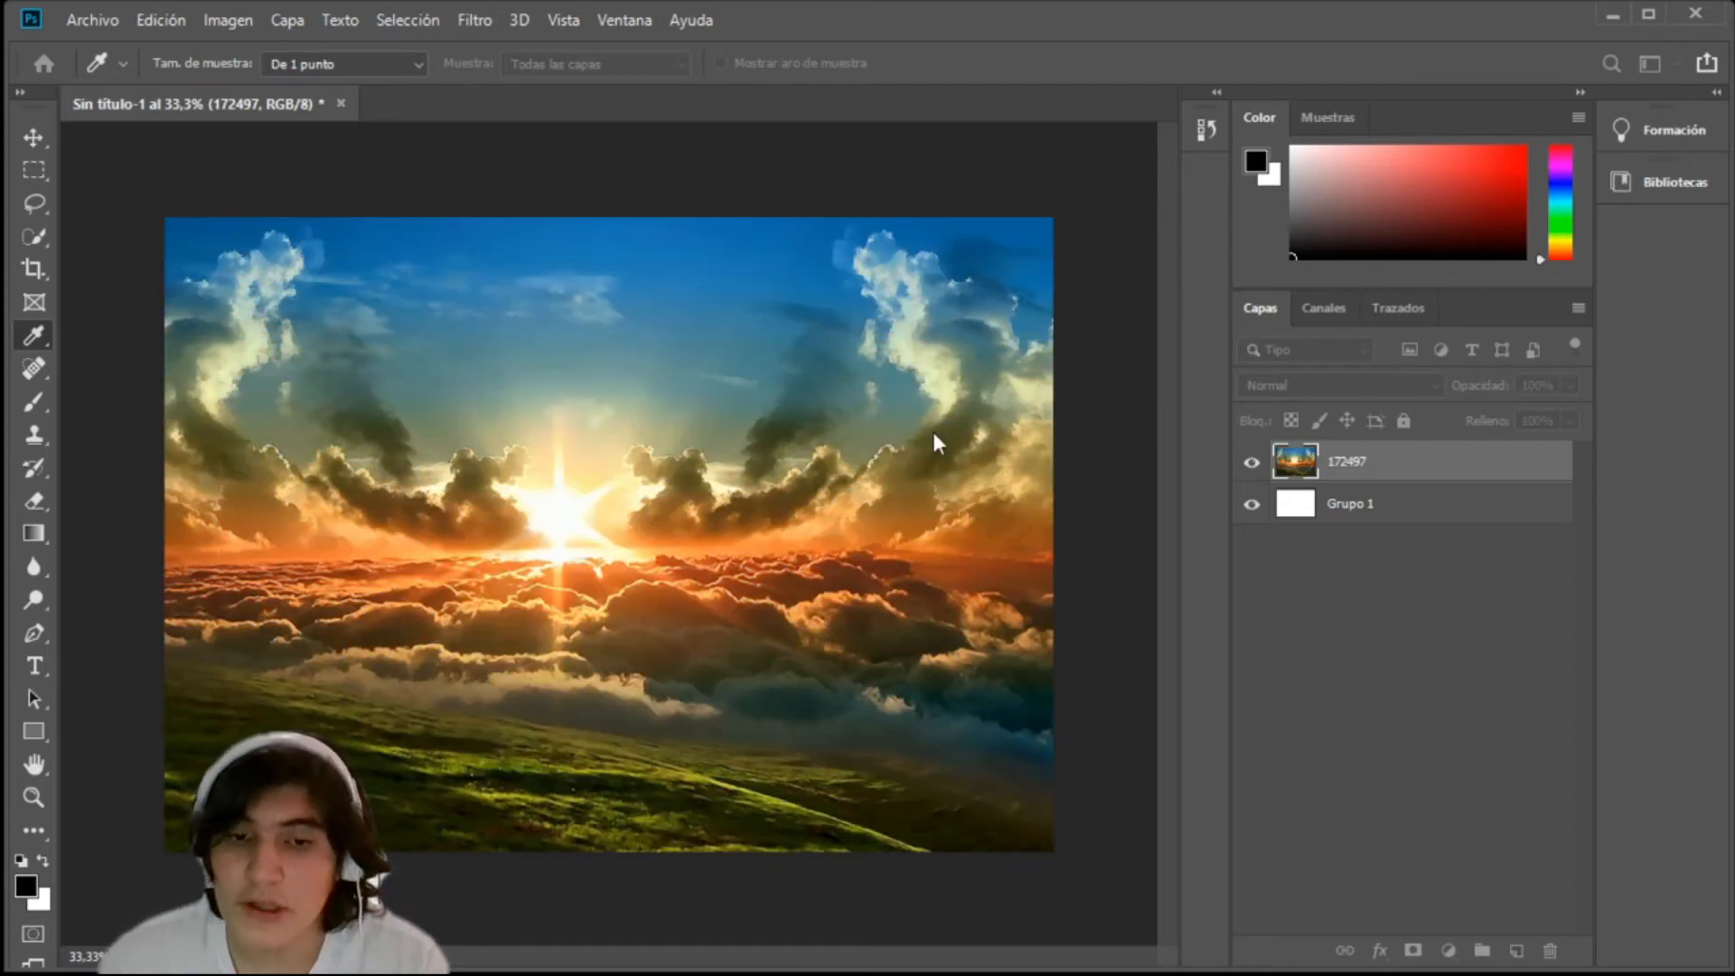
mouse_move(903, 426)
mouse_down()
mouse_move(984, 423)
mouse_move(936, 425)
mouse_up()
mouse_move(931, 496)
mouse_down()
mouse_move(907, 486)
mouse_move(972, 496)
mouse_move(938, 492)
mouse_up()
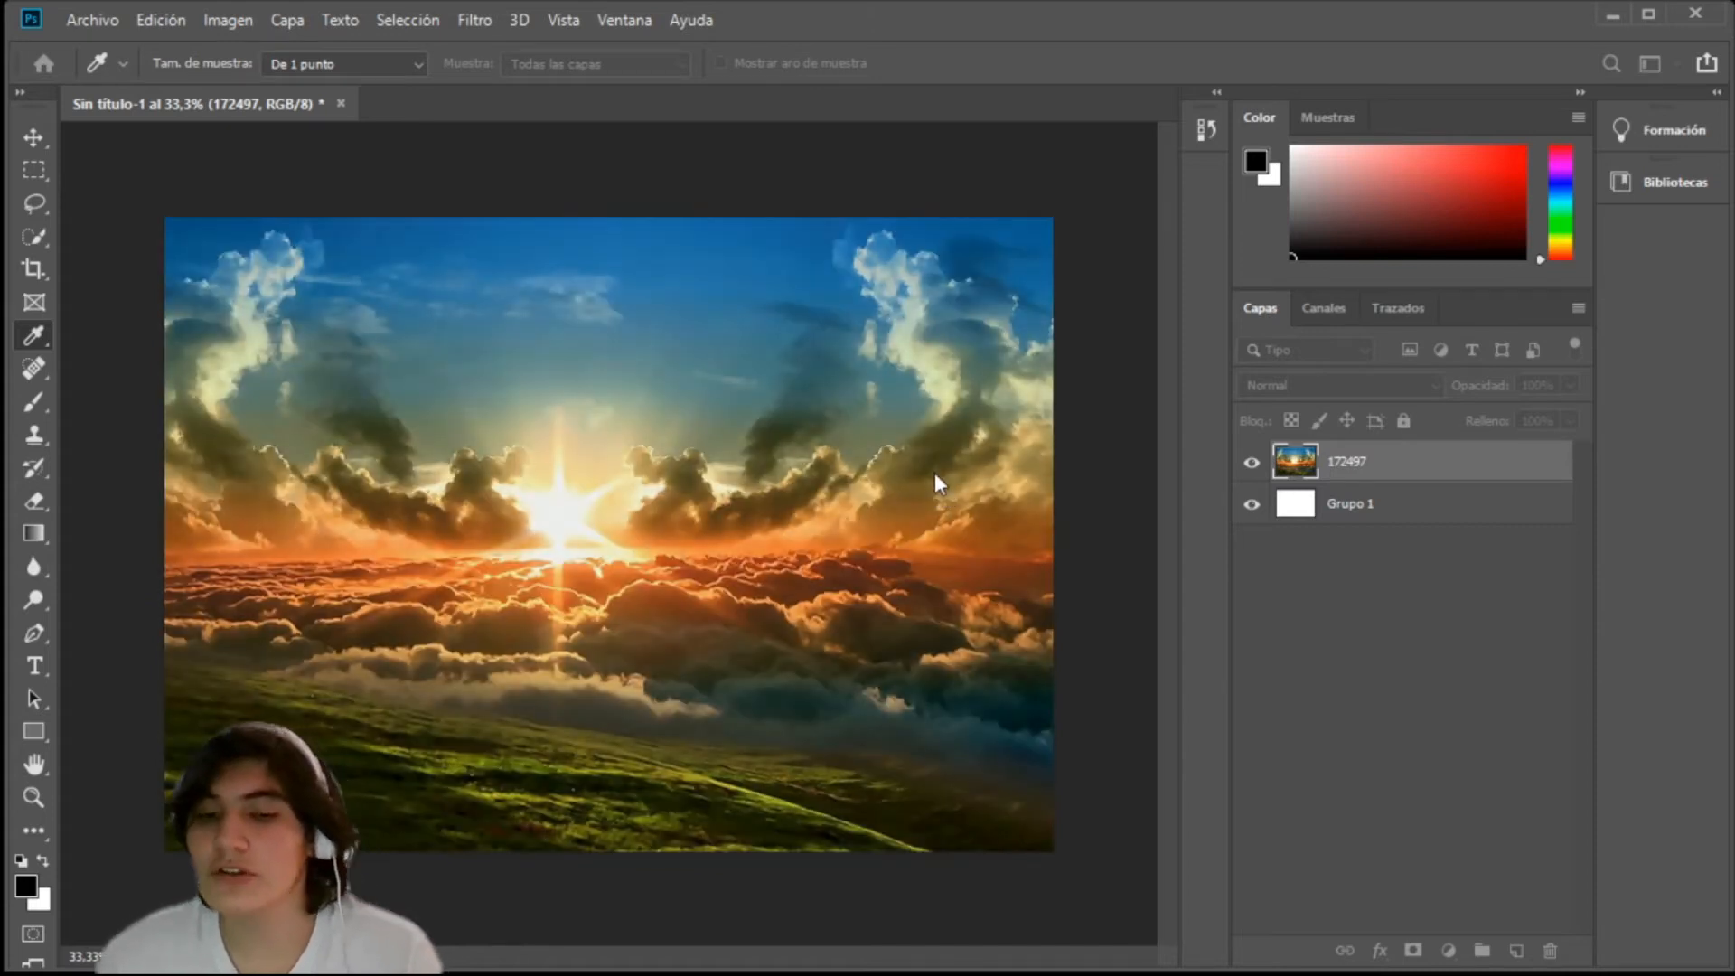
key(Return)
key(e)
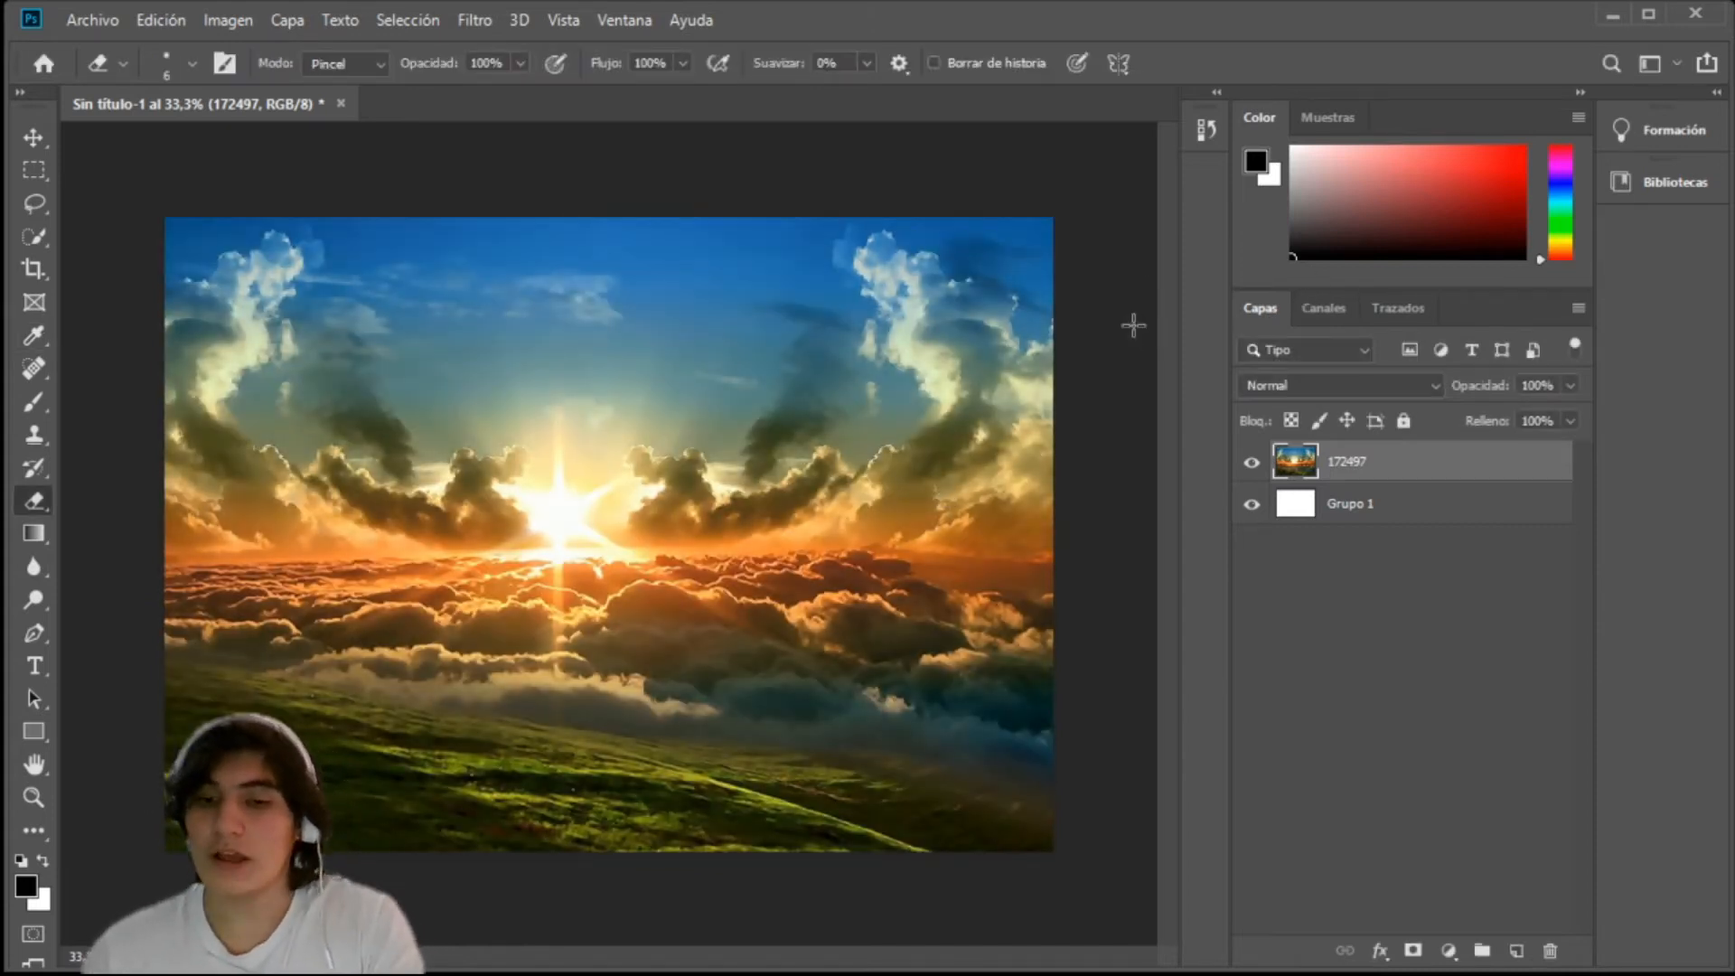
Step: Invert the colours of layer 172497 and invert them back
key(ctrl+i)
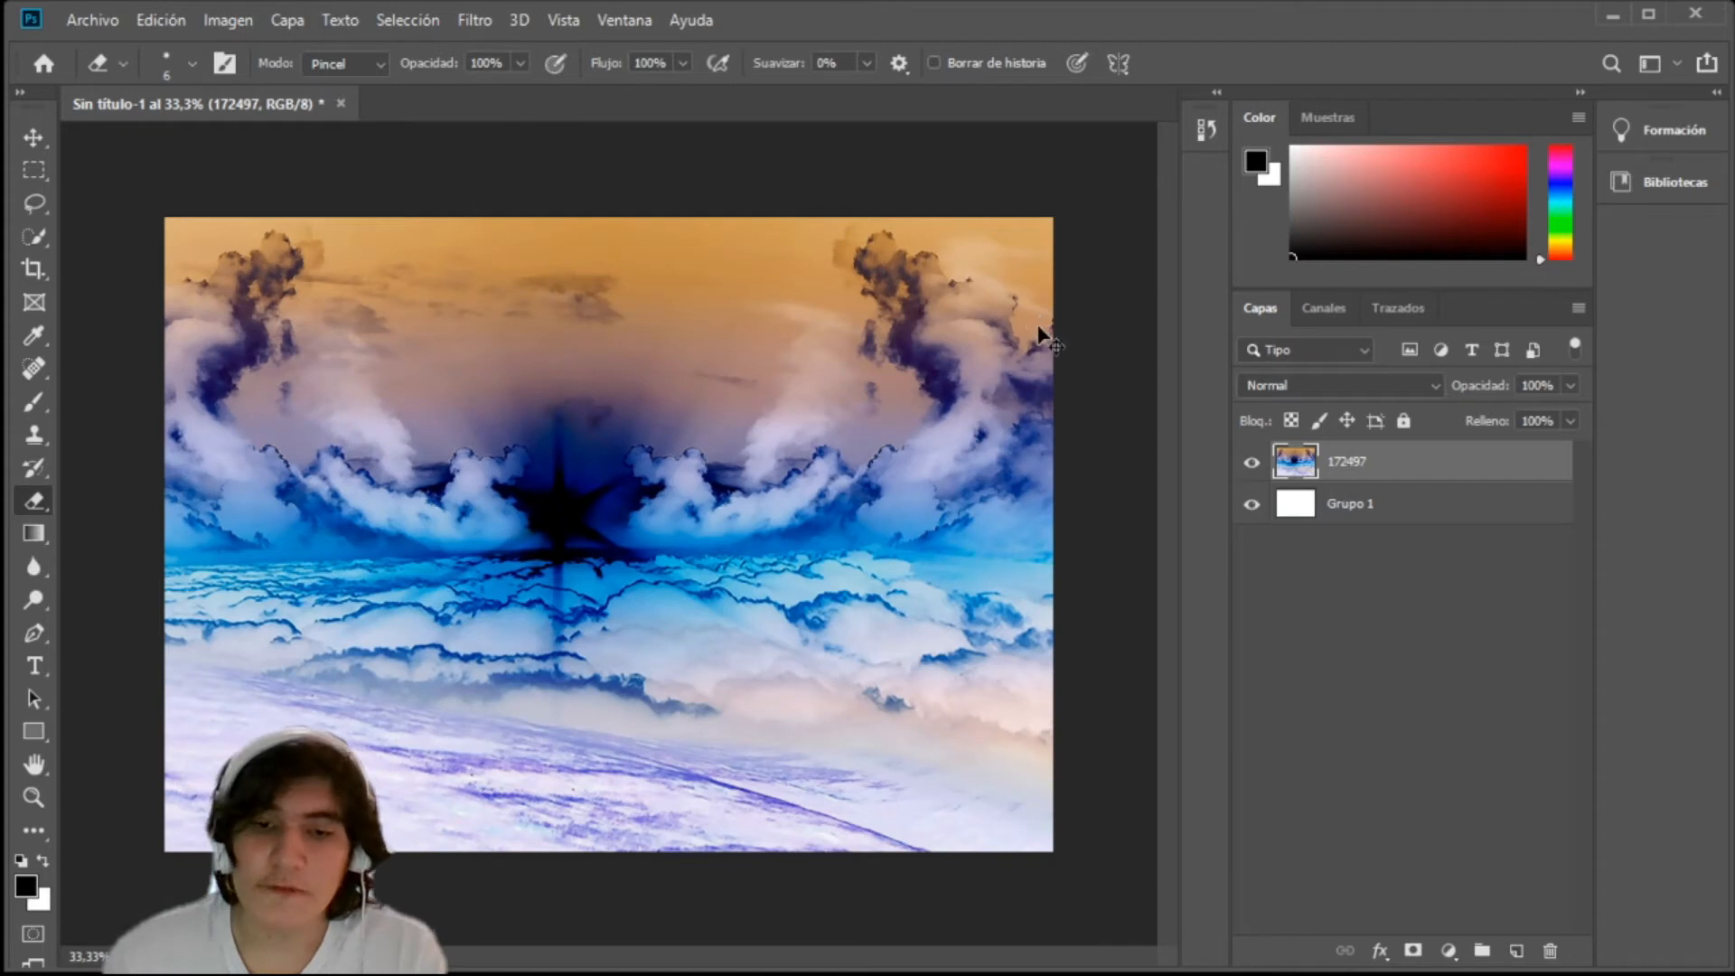
key(ctrl+i)
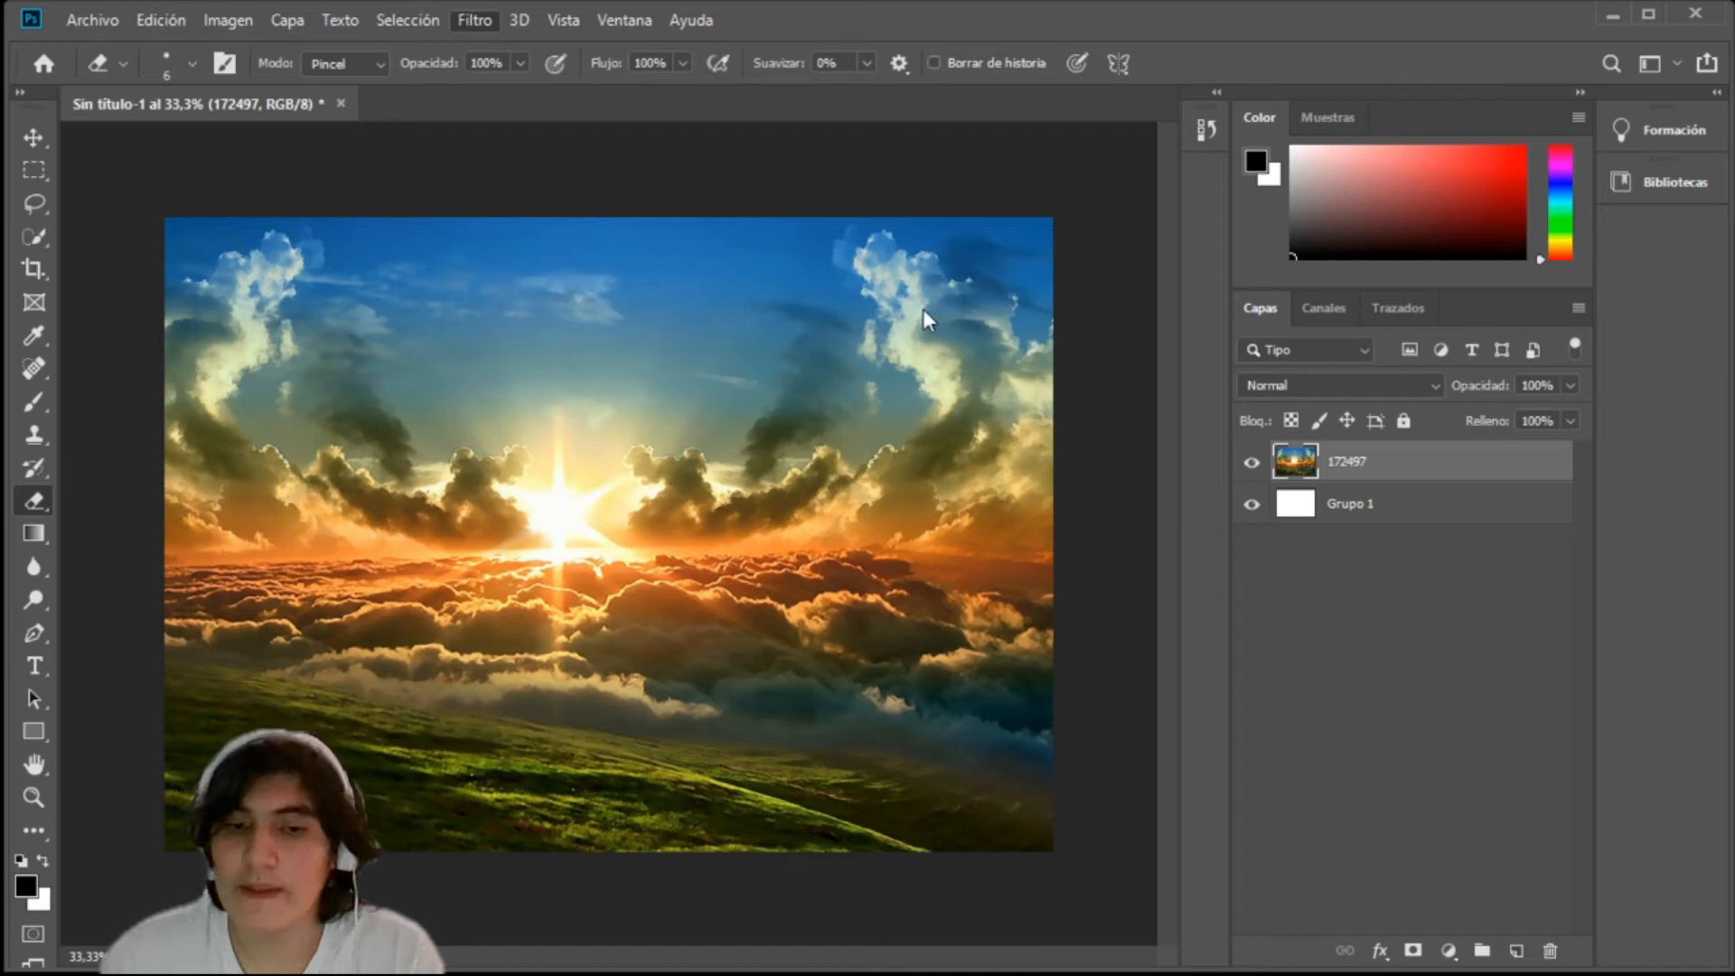
Step: Apply a blur filter to layer 172497 and repeat it once
click(967, 481)
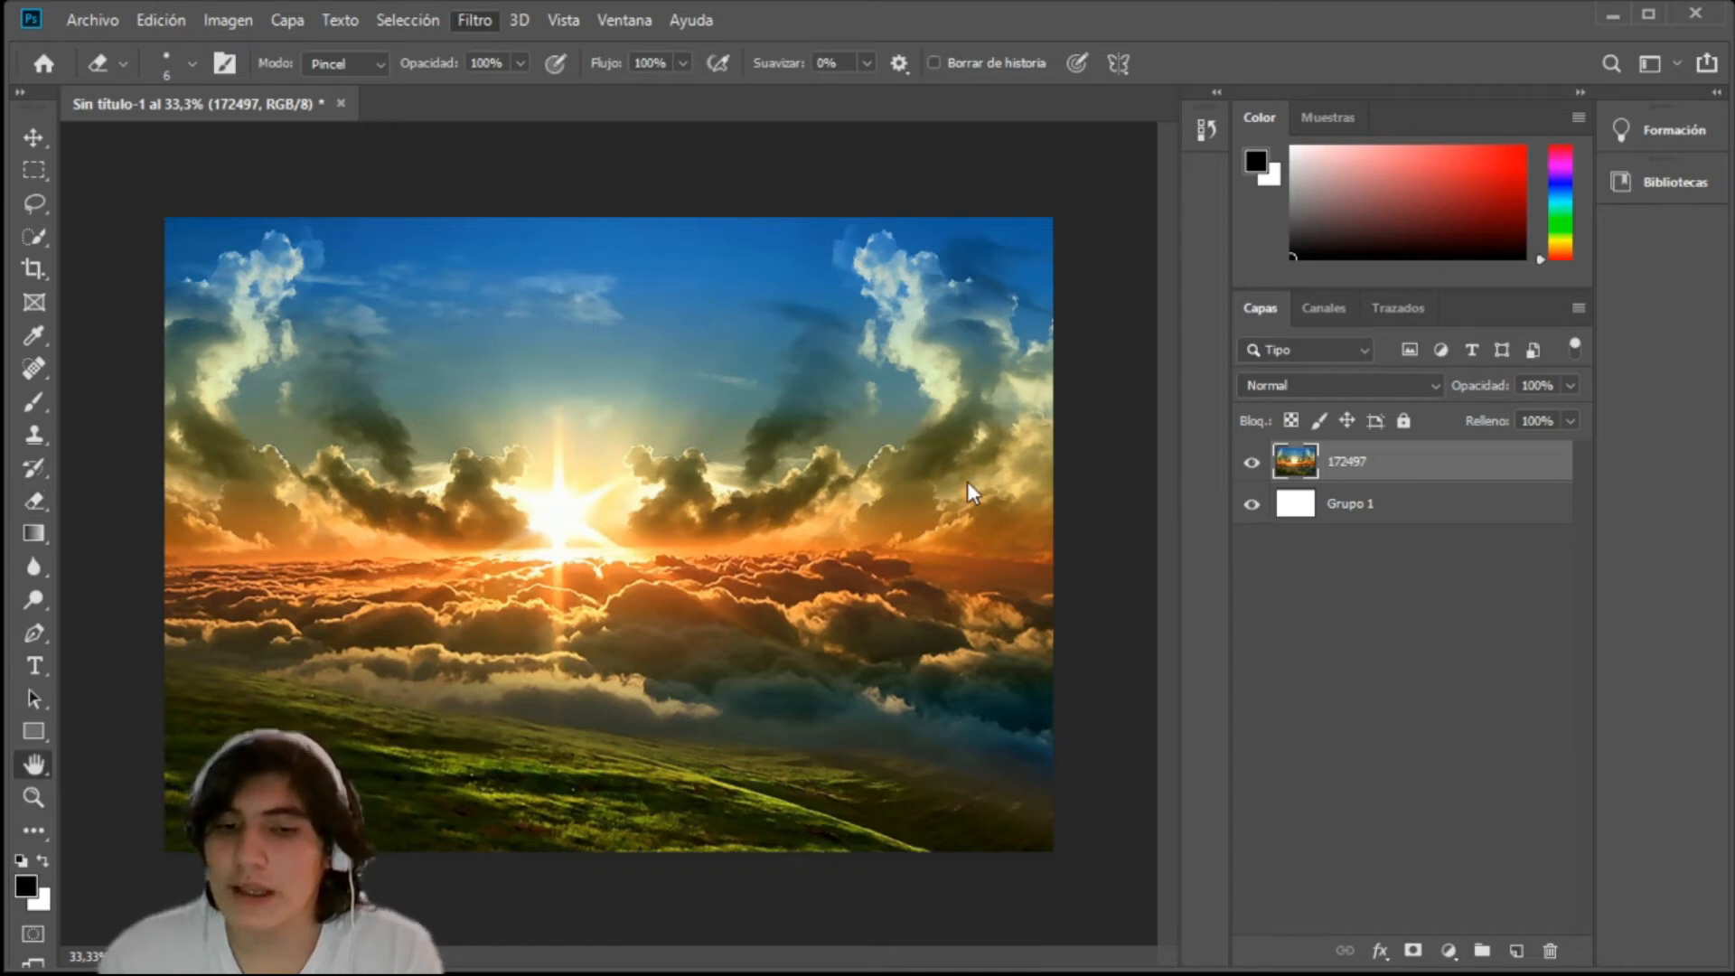
click(1164, 251)
key(e)
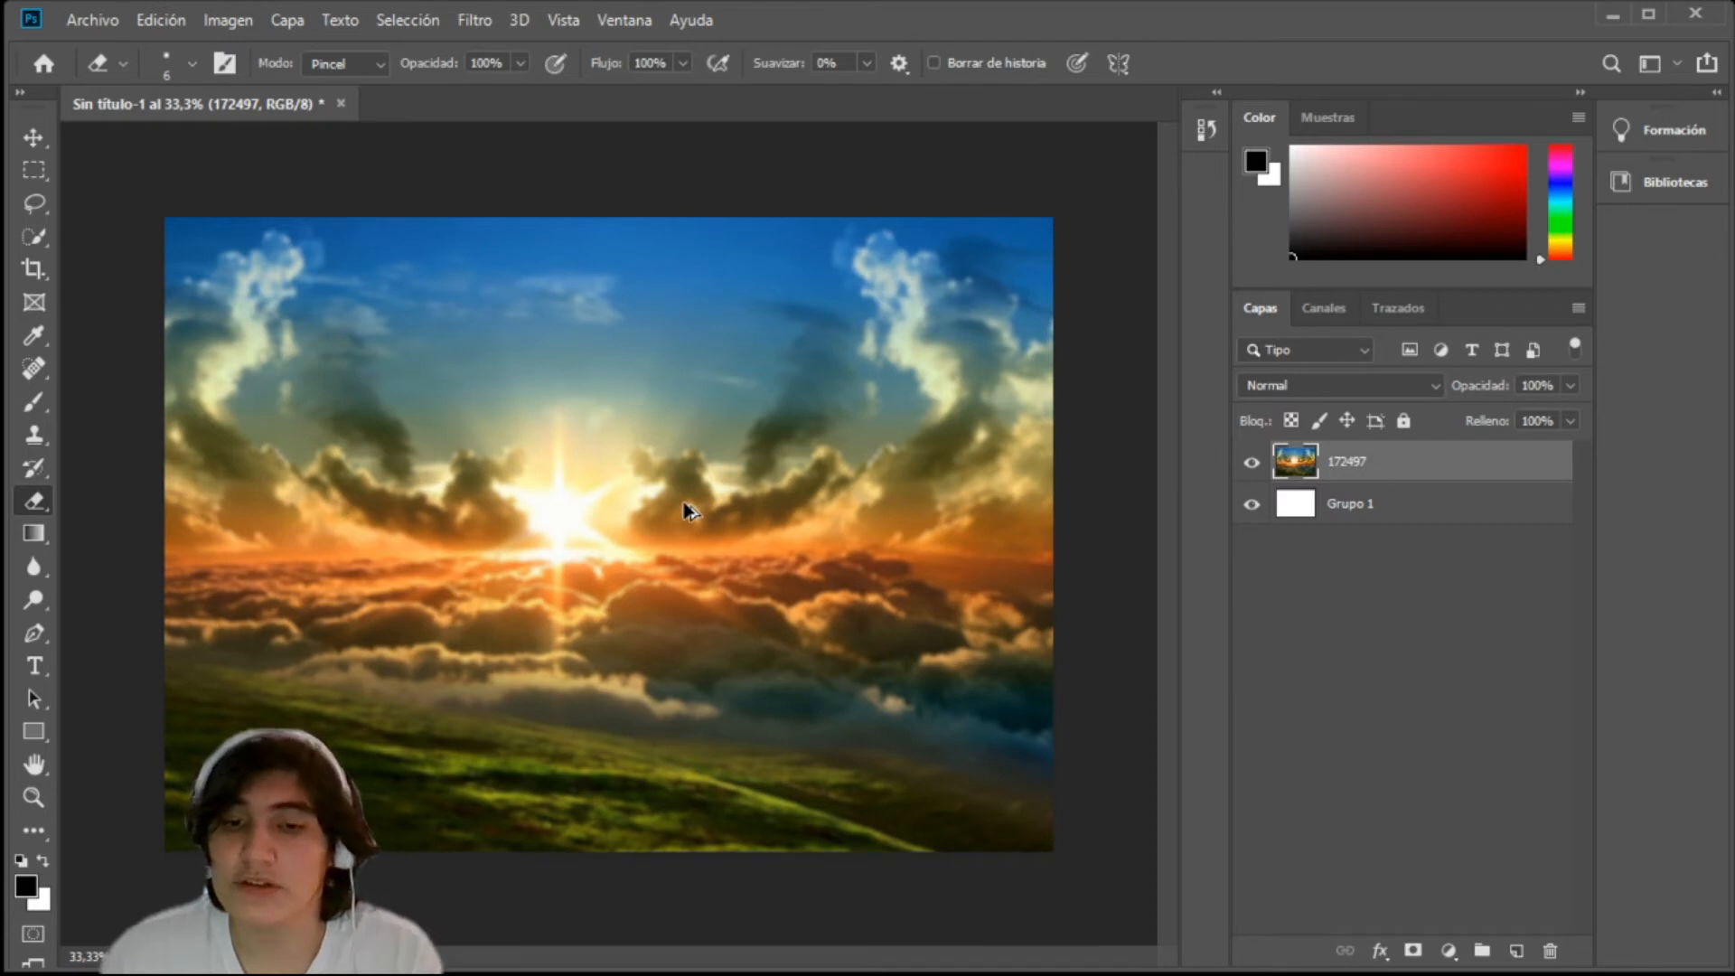
key(ctrl+alt+f)
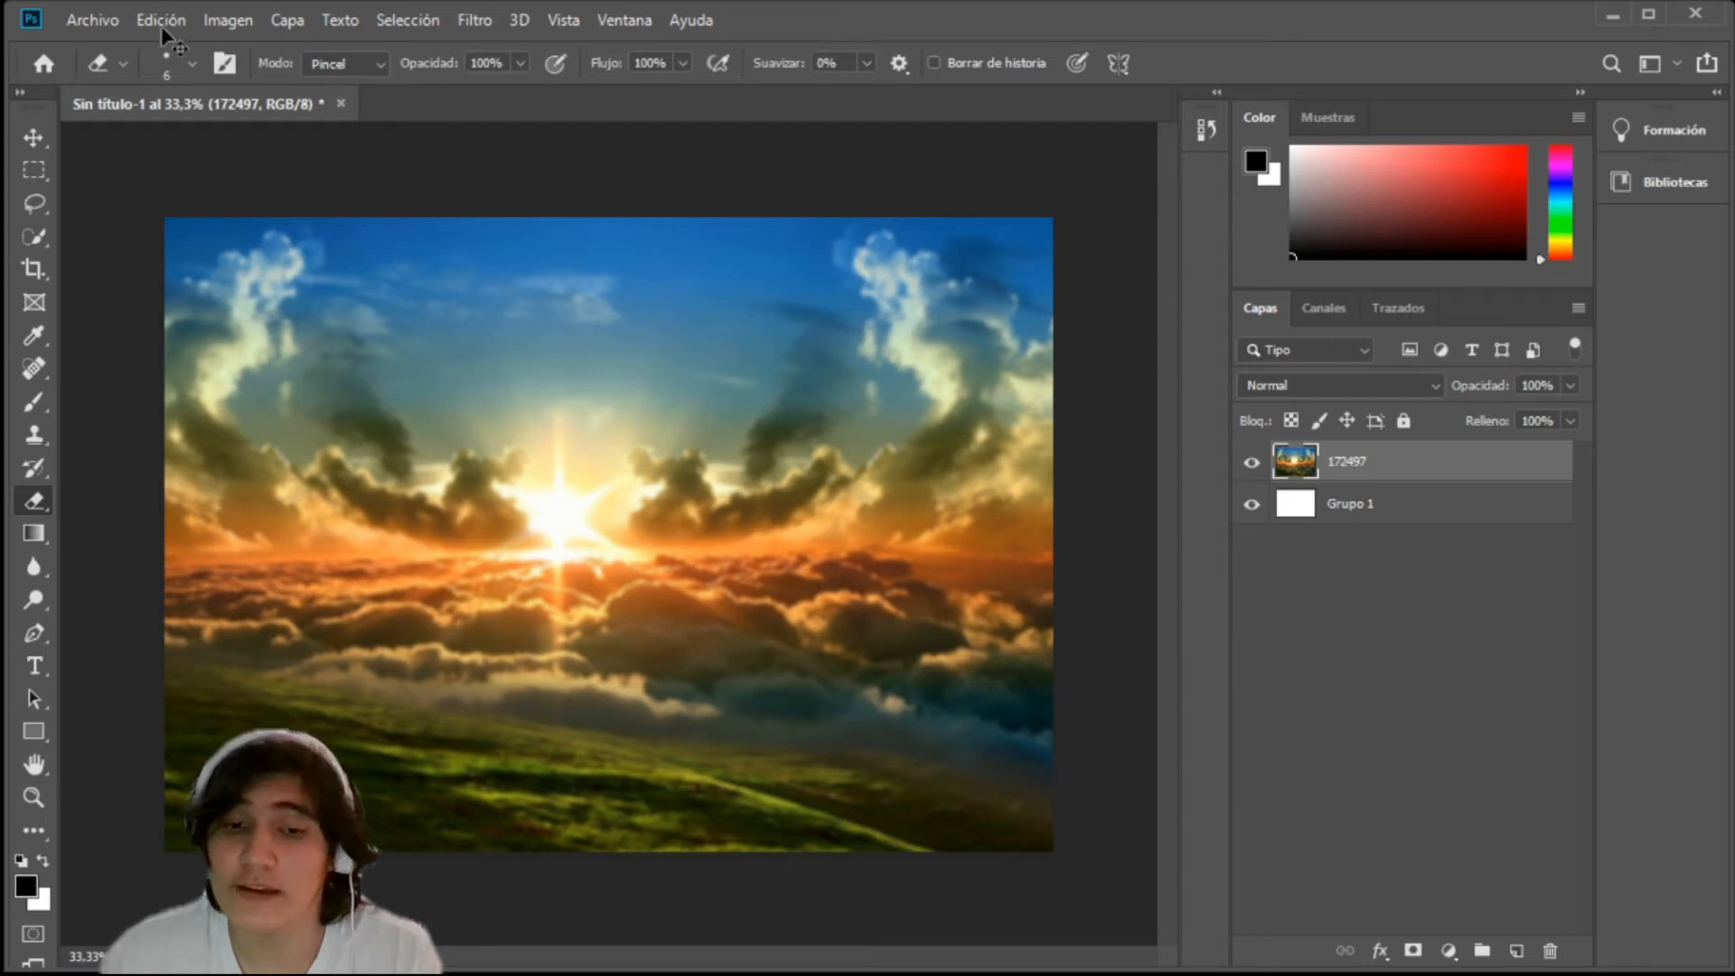
Step: Apply a spherical bulge filter twice to layer 172497, and undo the distortions
key(z)
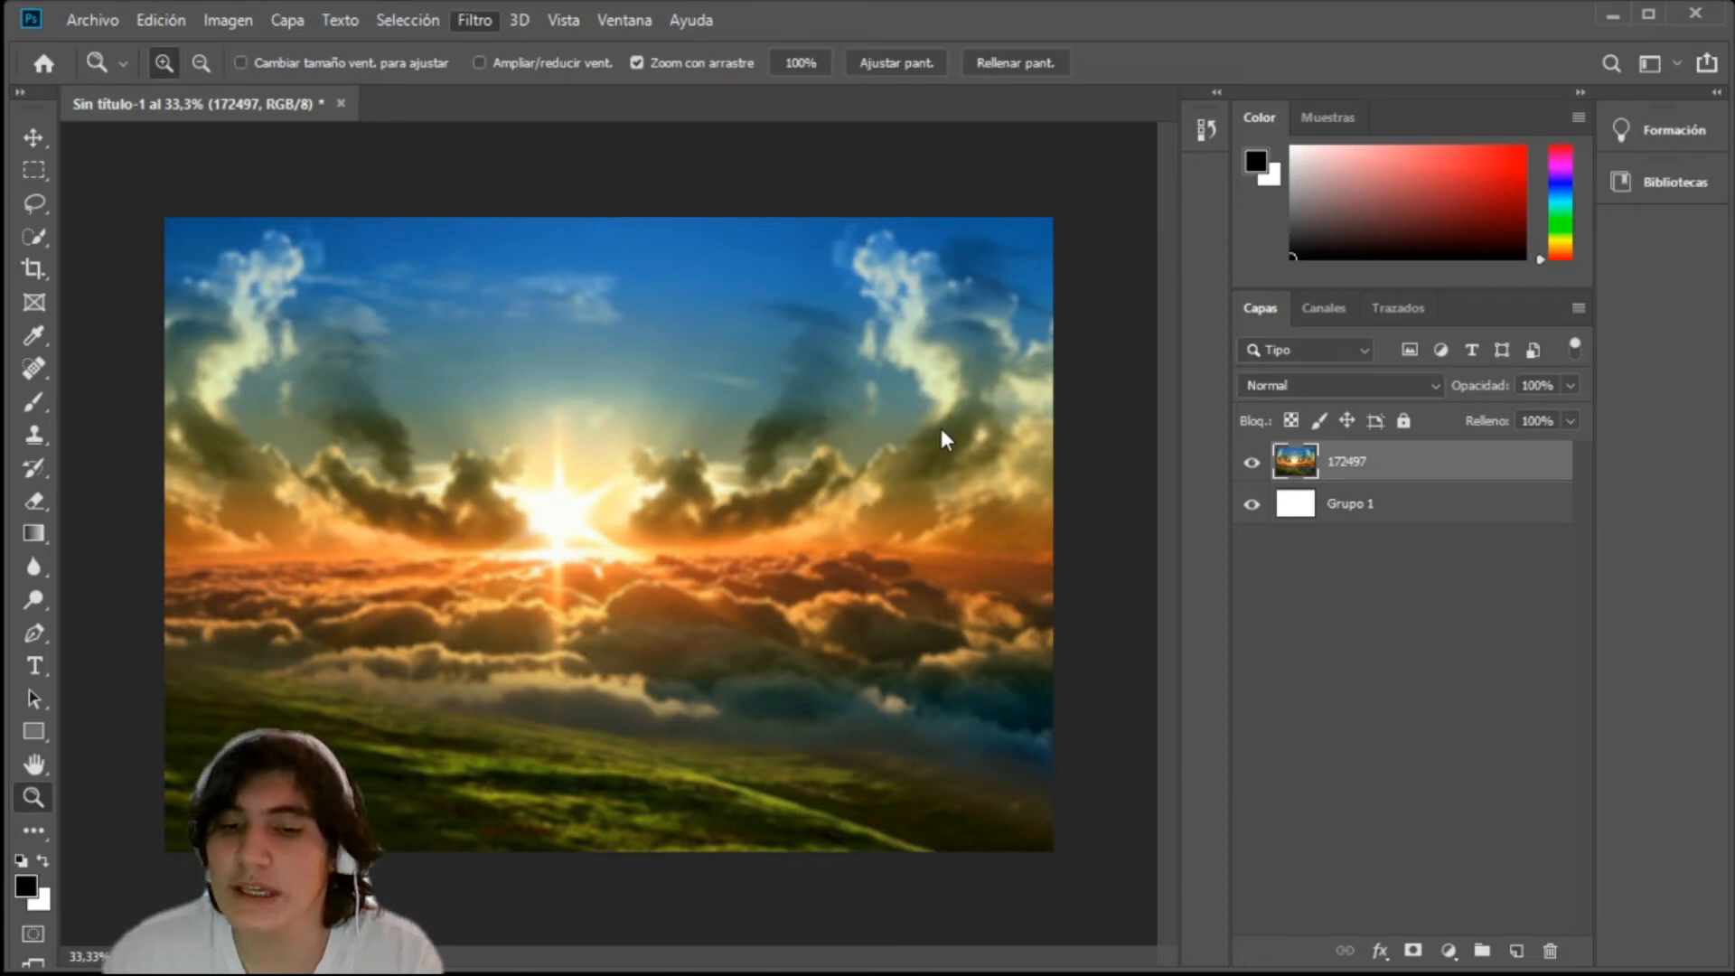
key(ctrl+alt+f)
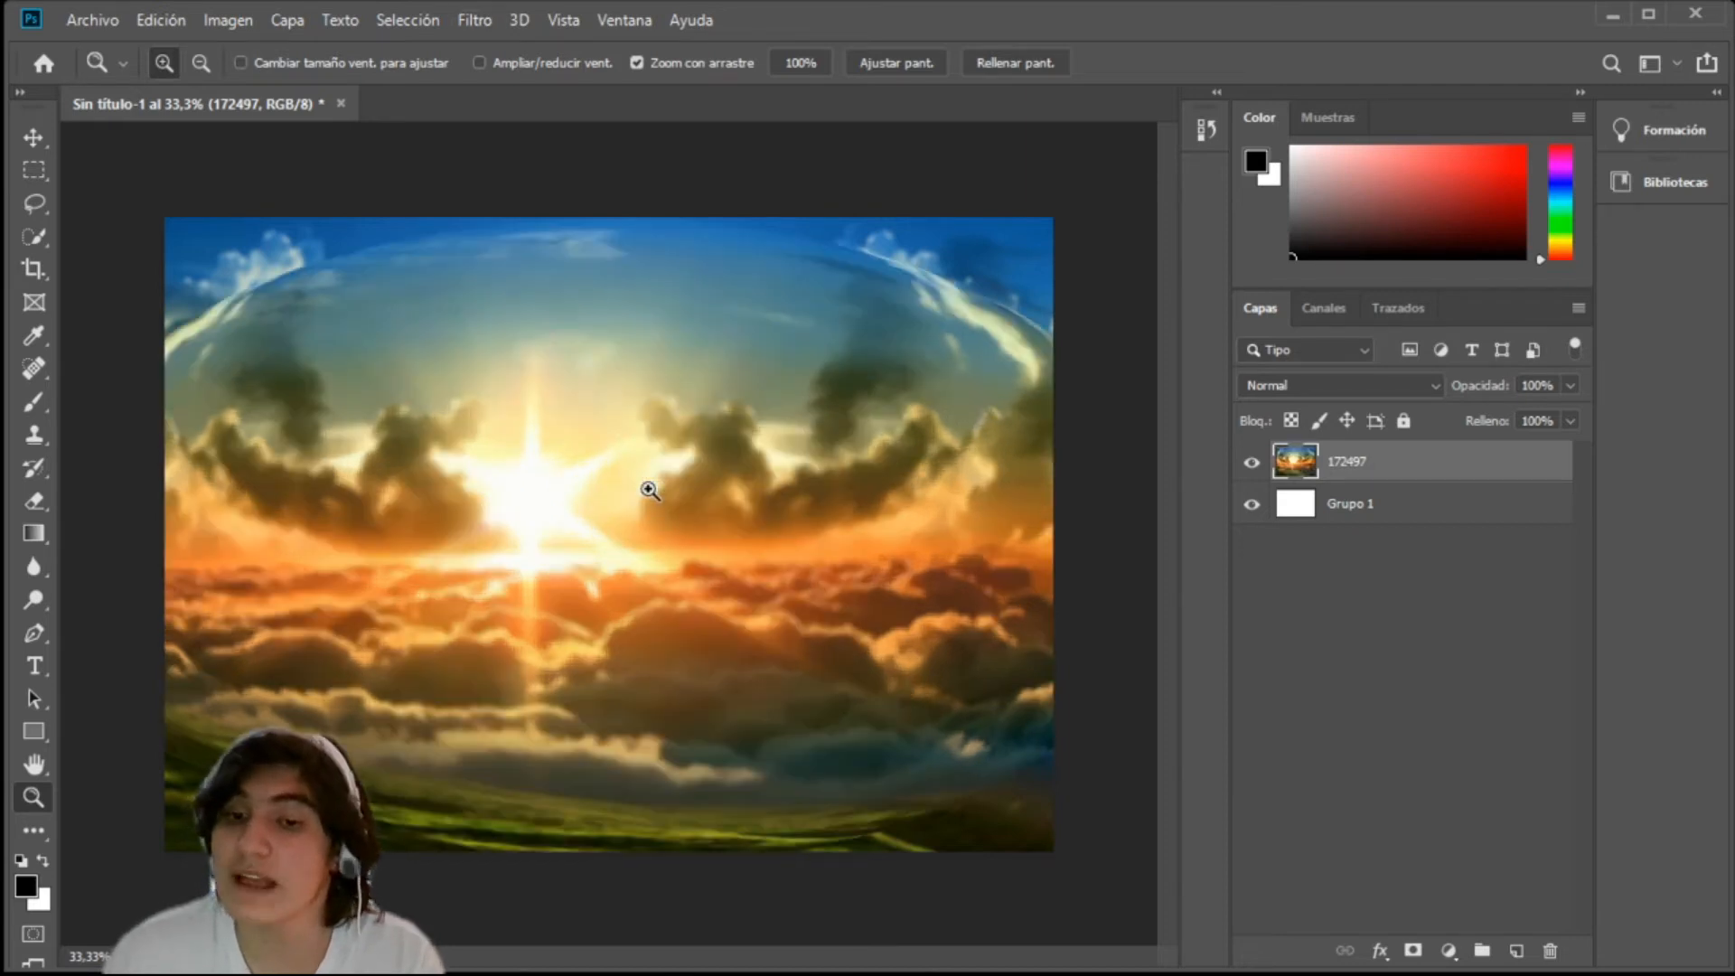
drag(650, 491, 782, 465)
key(ctrl+alt+f)
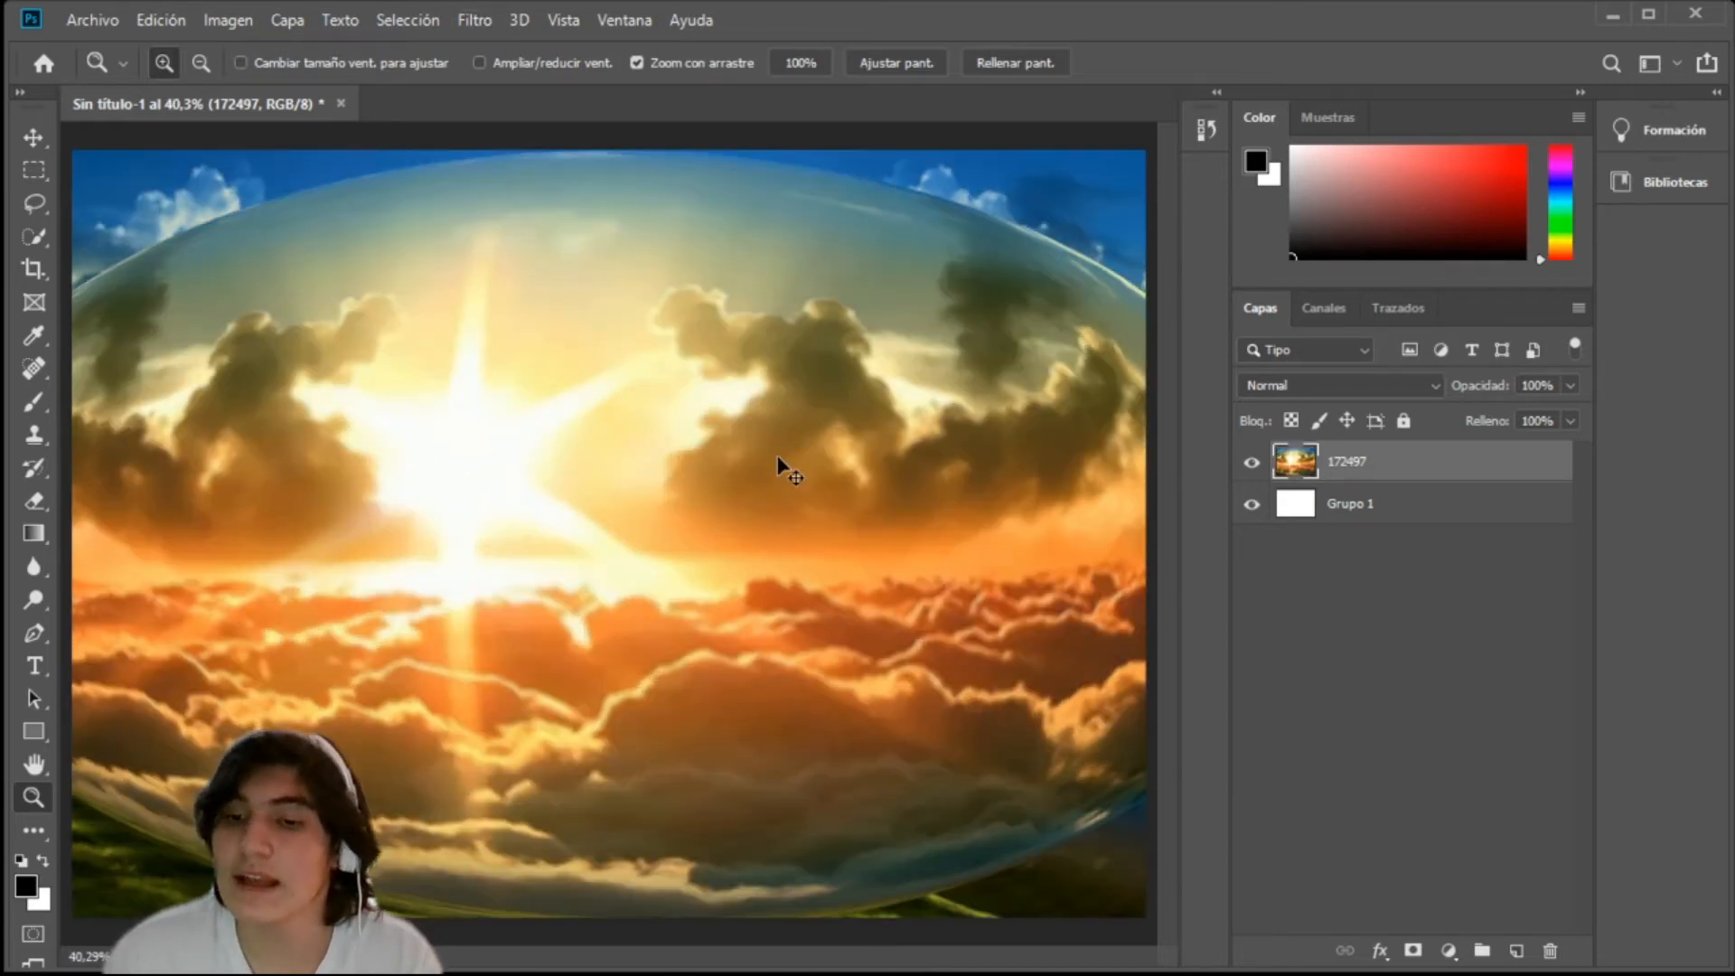
key(ctrl+z)
key(ctrl+z)
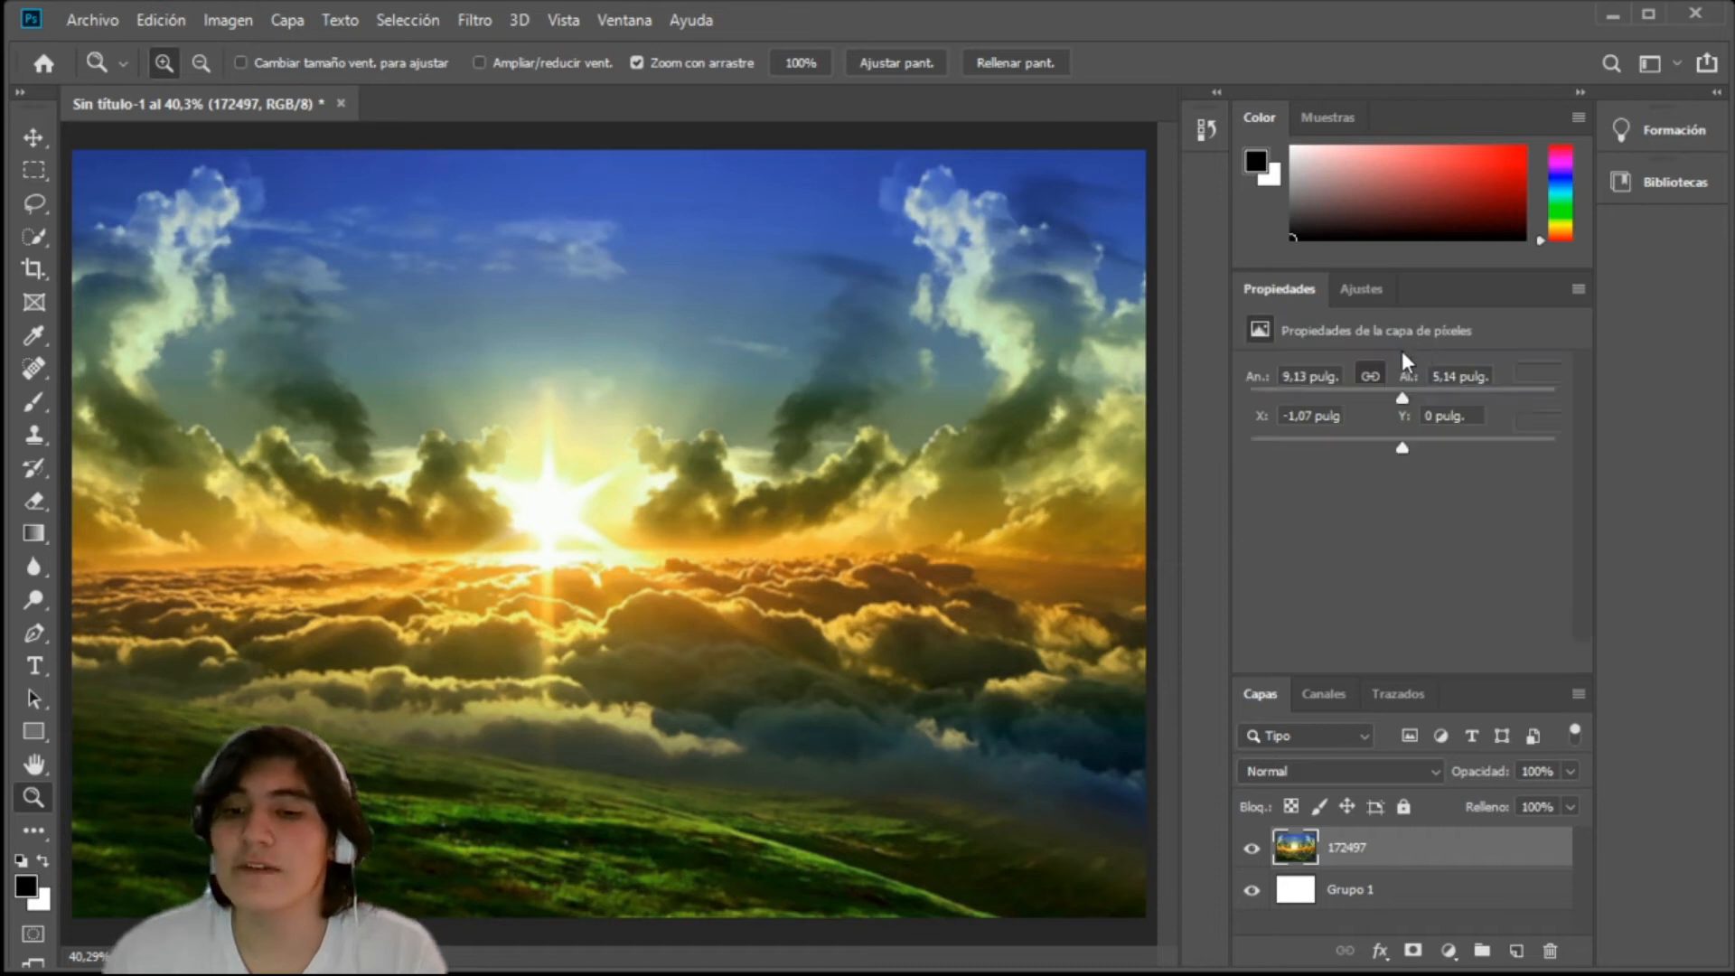
Step: Add an Intensidad (vibrance) adjustment layer above 172497, try extreme saturation values, and set Intensidad to +100 and Saturación to 0
click(1403, 352)
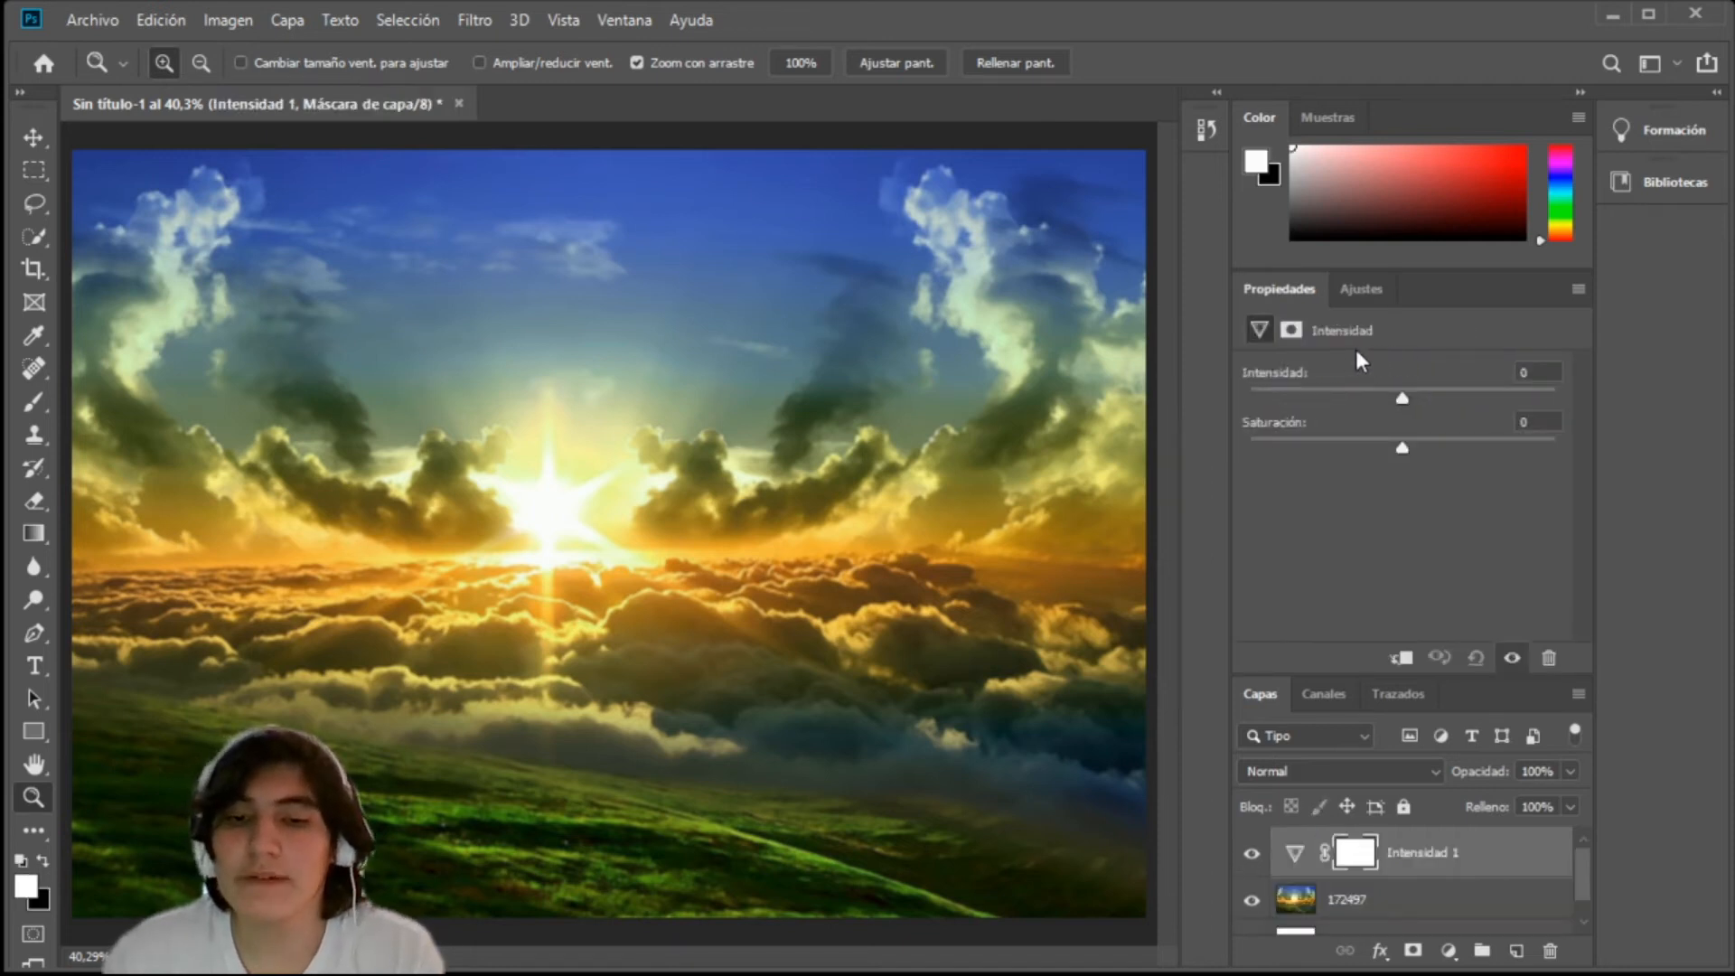
drag(1401, 397, 1597, 398)
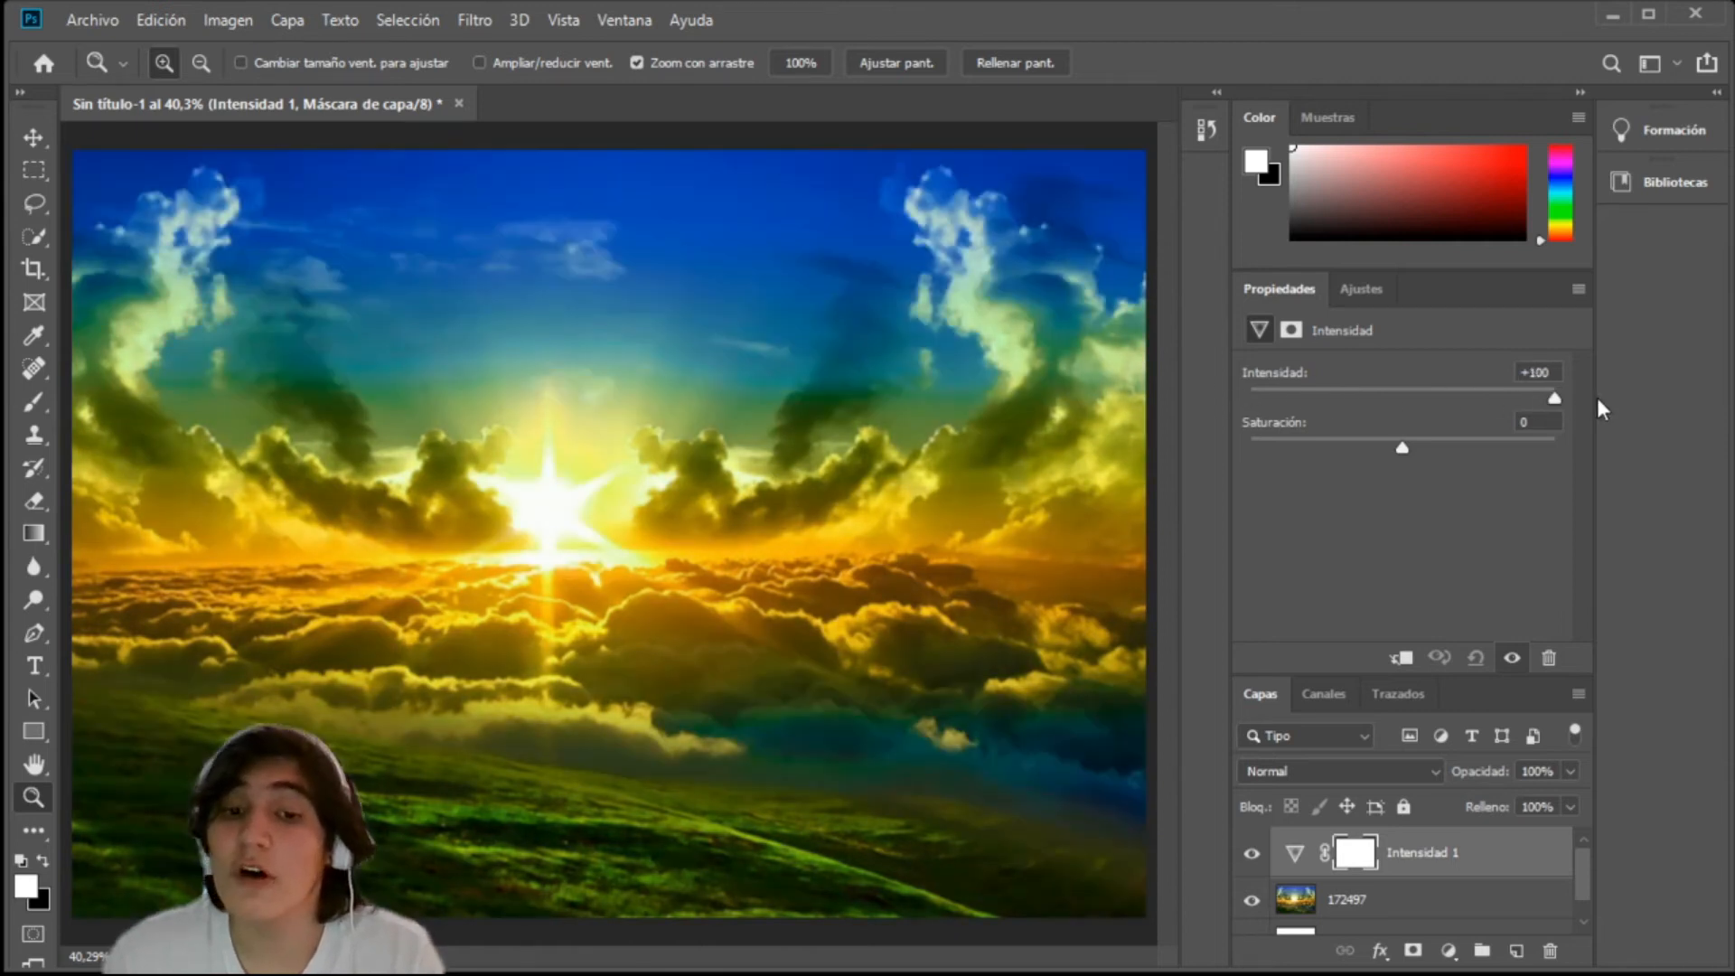
drag(1401, 447, 1216, 443)
drag(1564, 449, 1607, 447)
drag(1465, 439, 1403, 445)
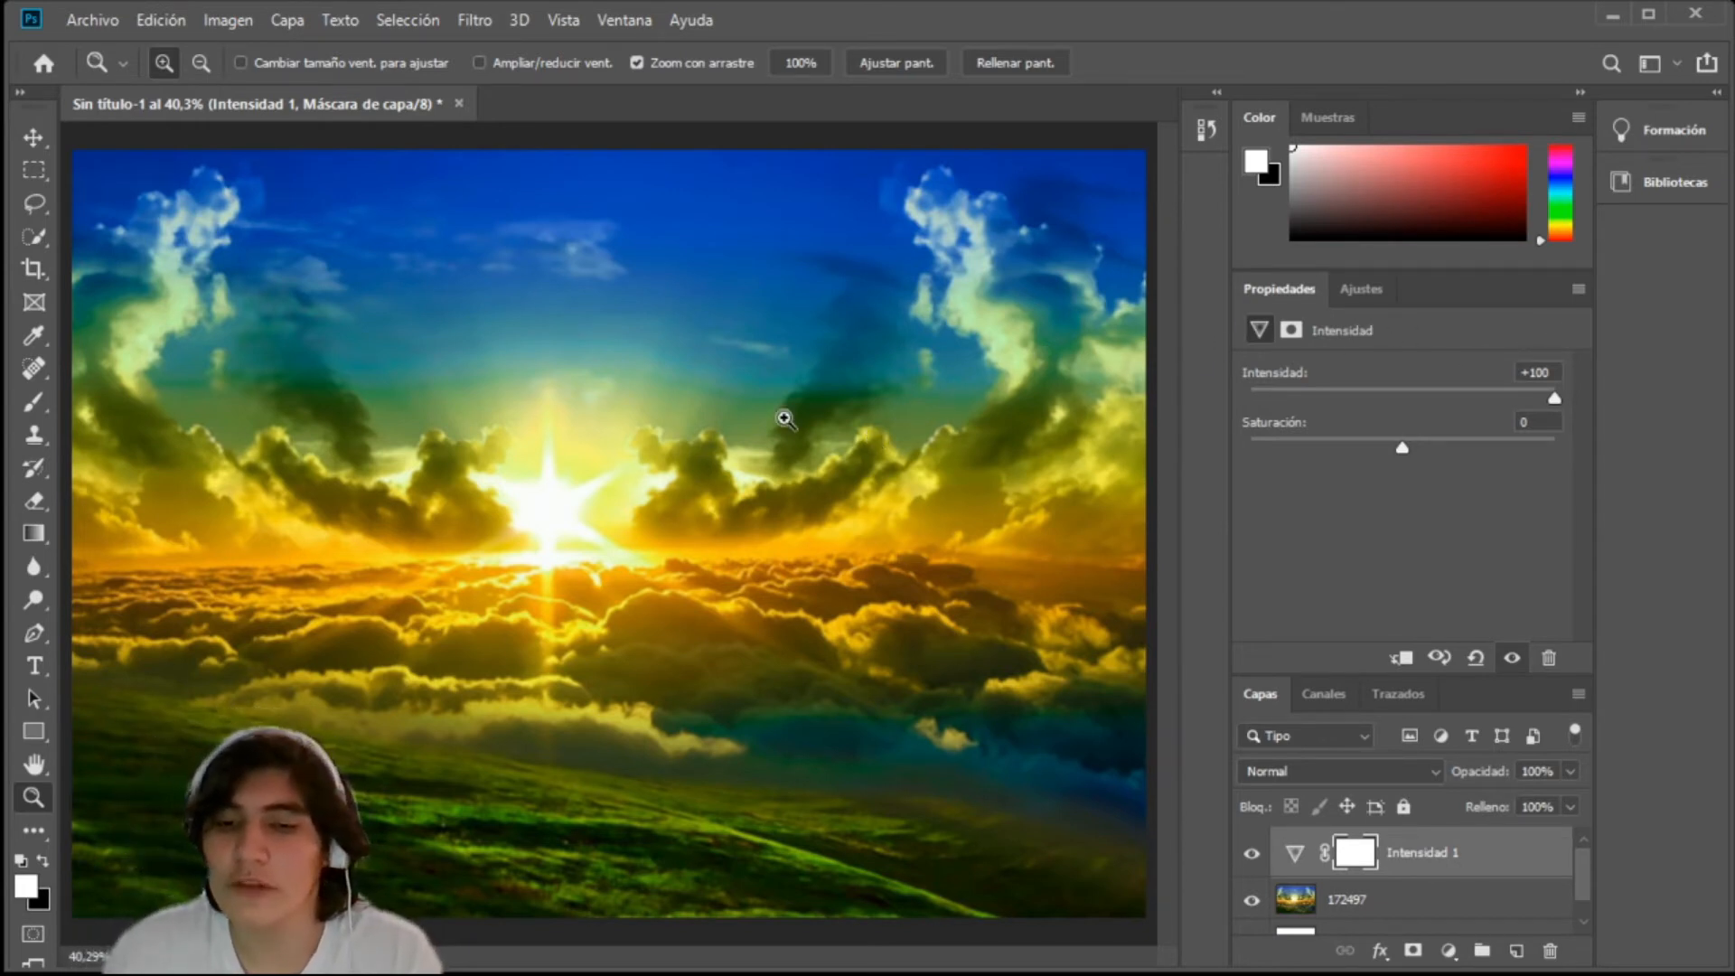
Step: Add a horizontal text layer in Comic Sans MS, 120 pt, starting near the sun in the middle of the image
click(34, 667)
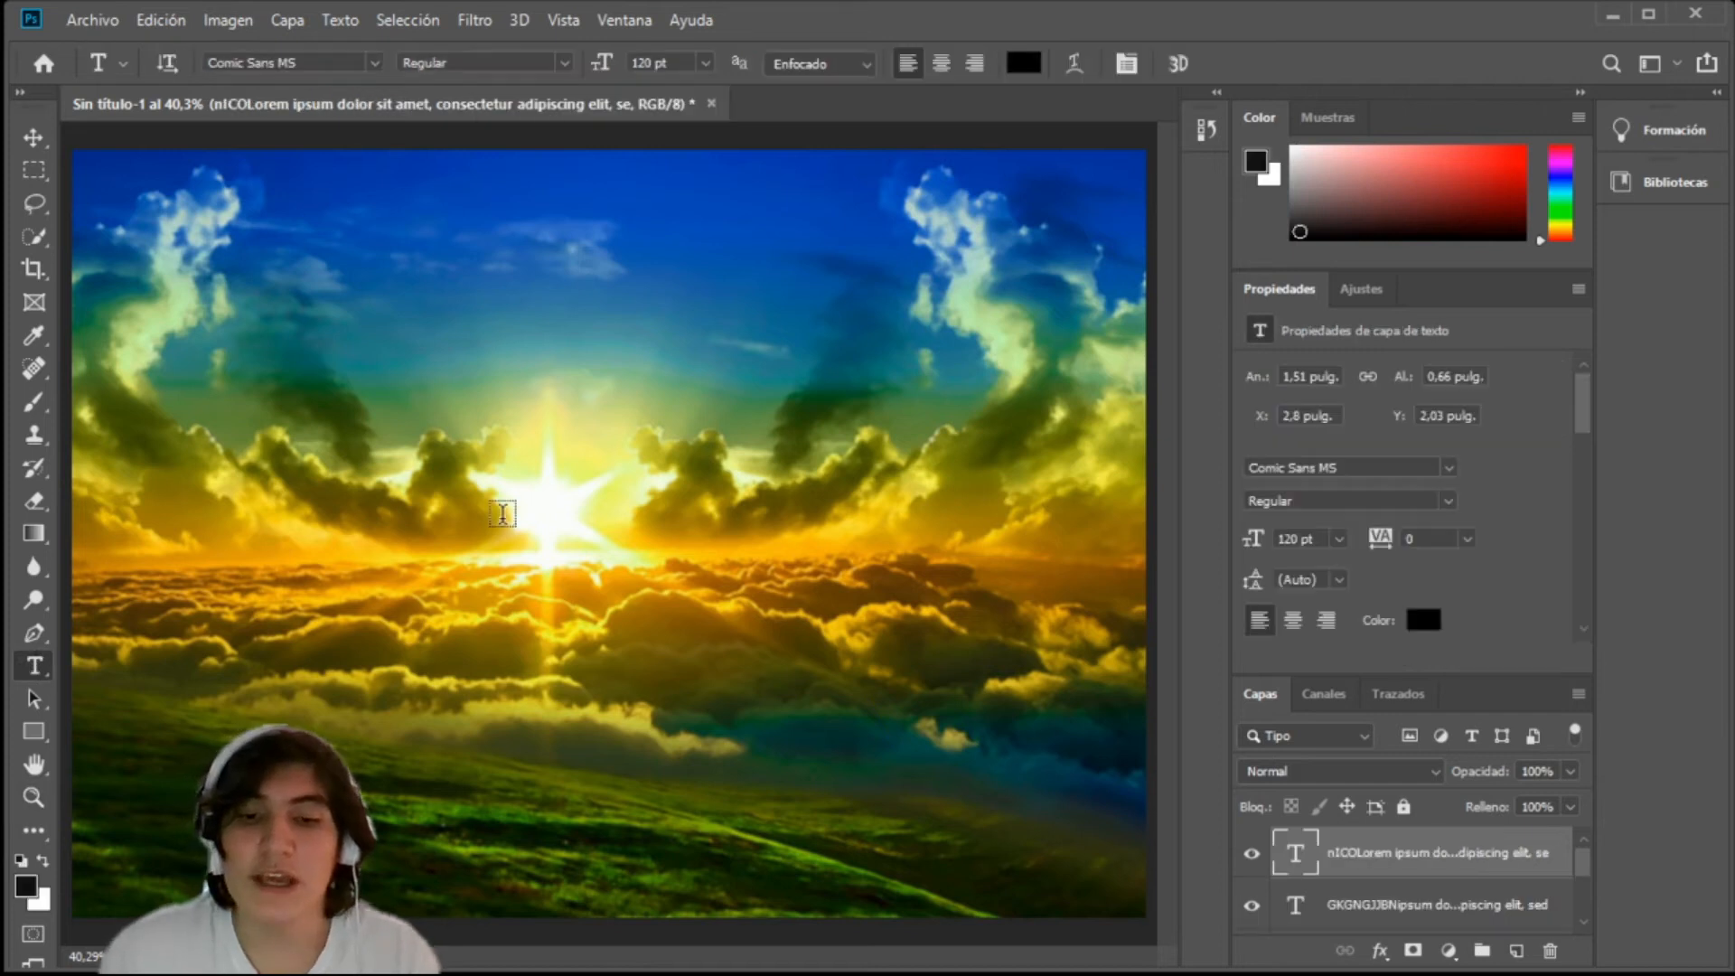
drag(502, 517, 819, 493)
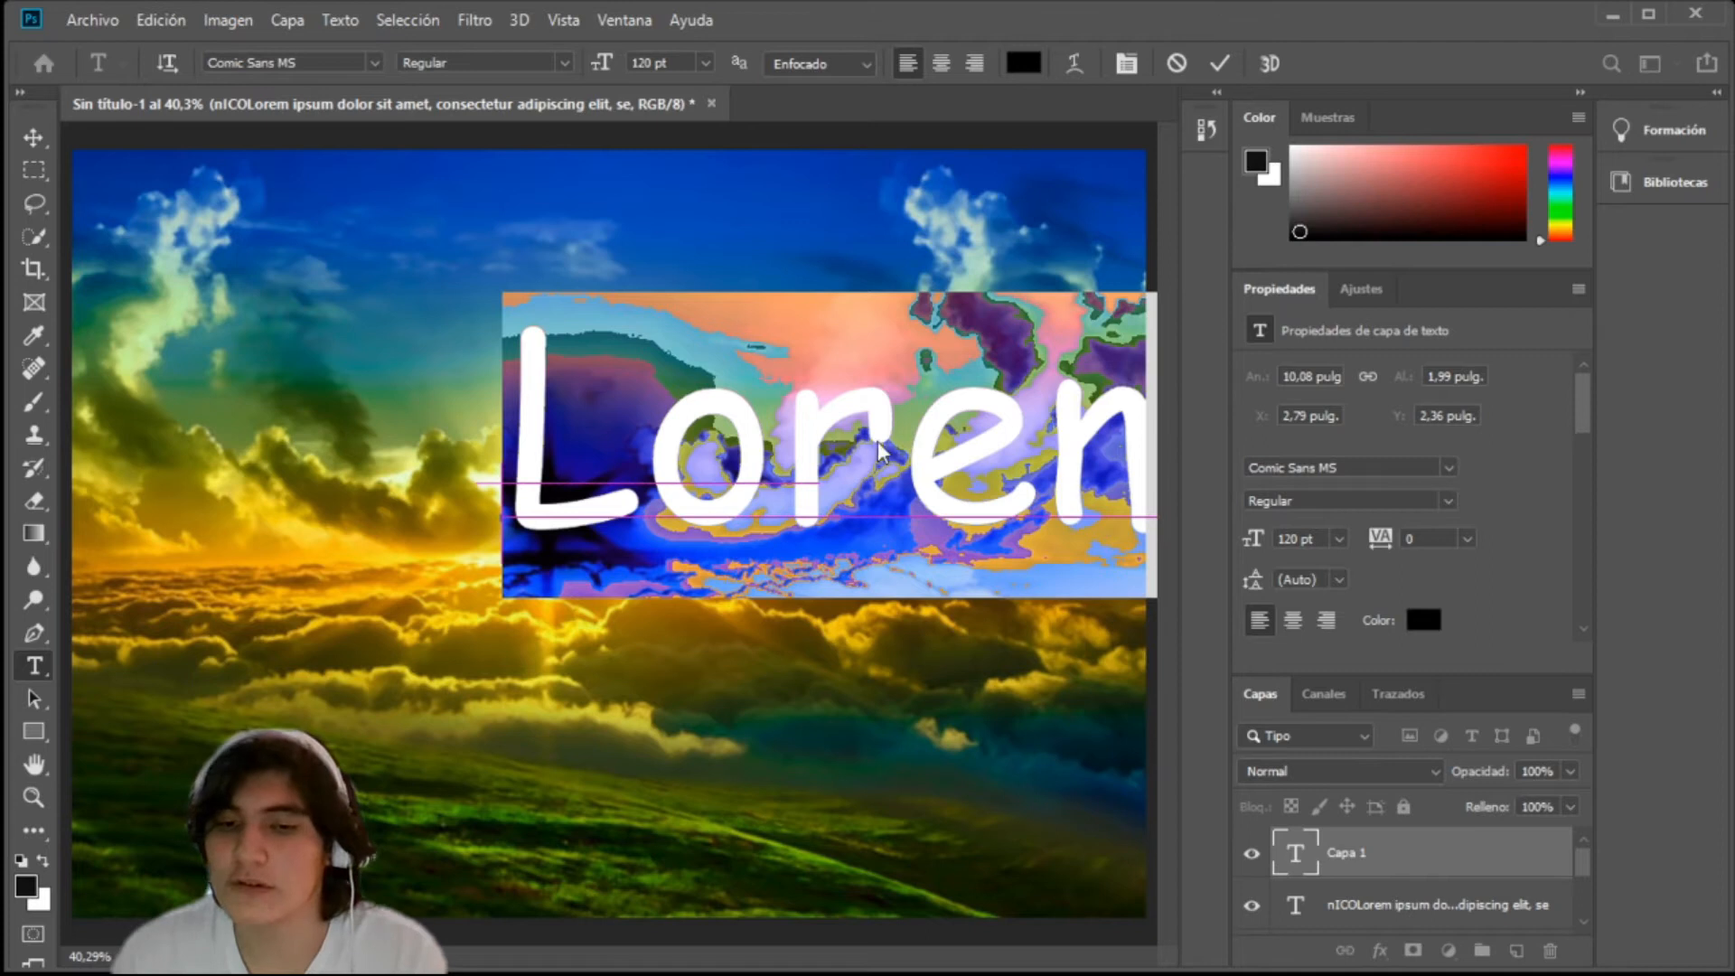
click(911, 443)
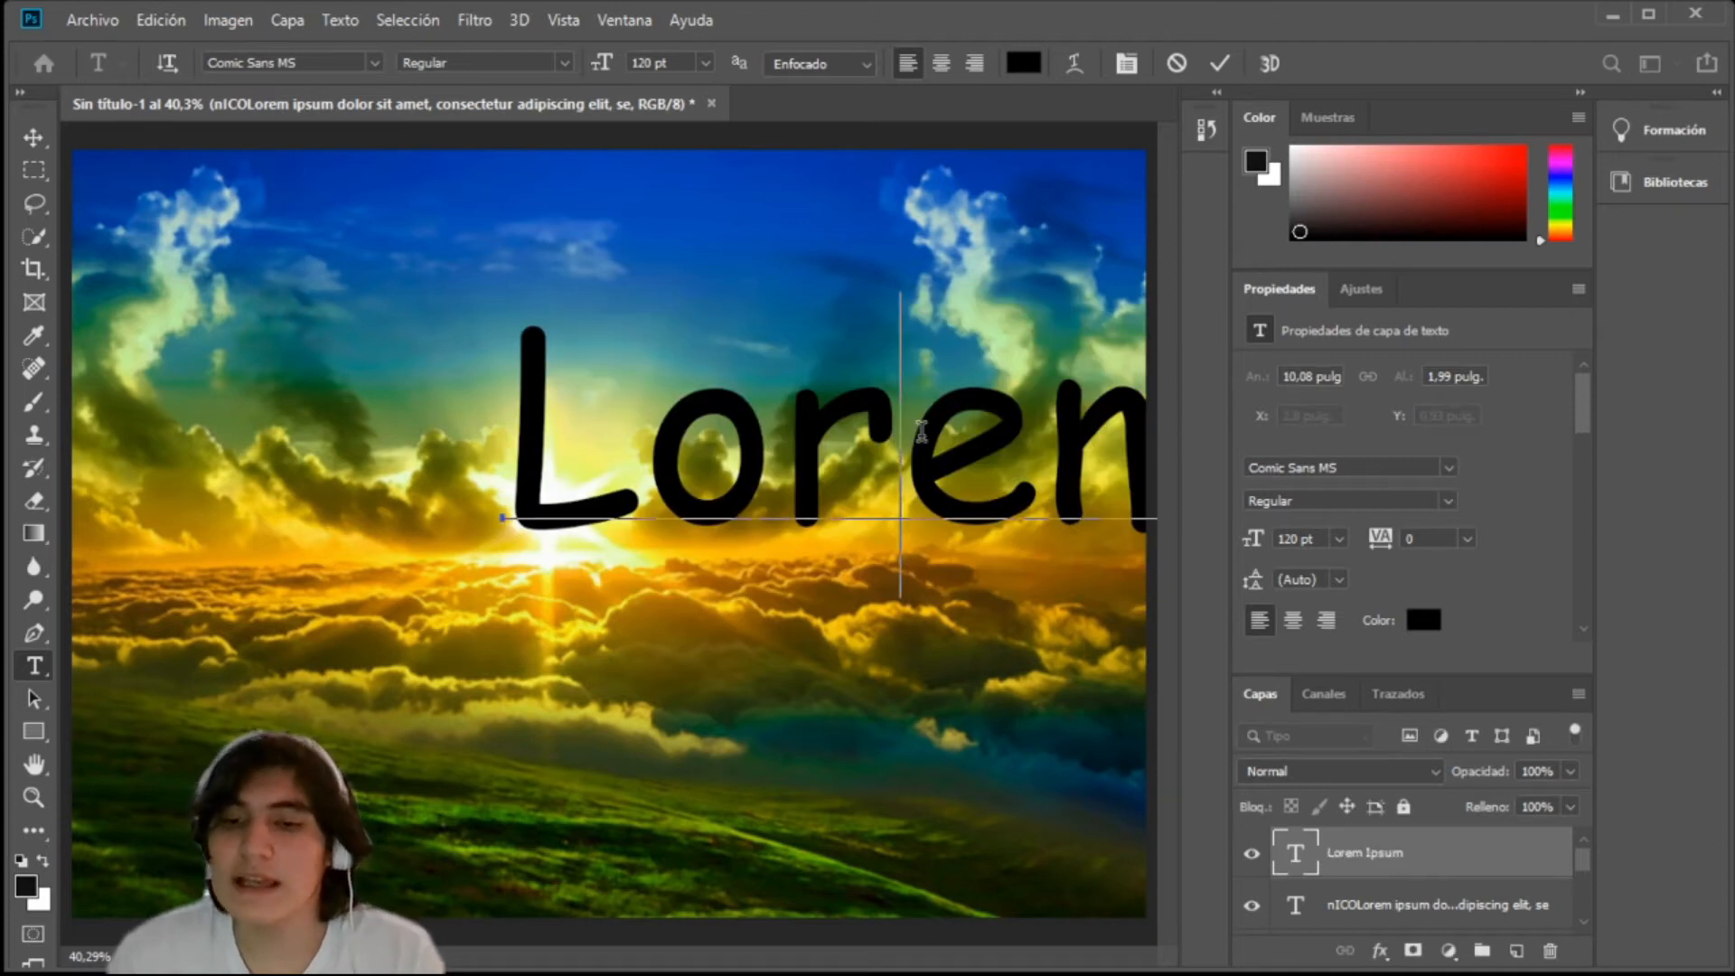
Step: Replace the placeholder text with the person's first name and move it toward the left edge of the image
key(ctrl+a)
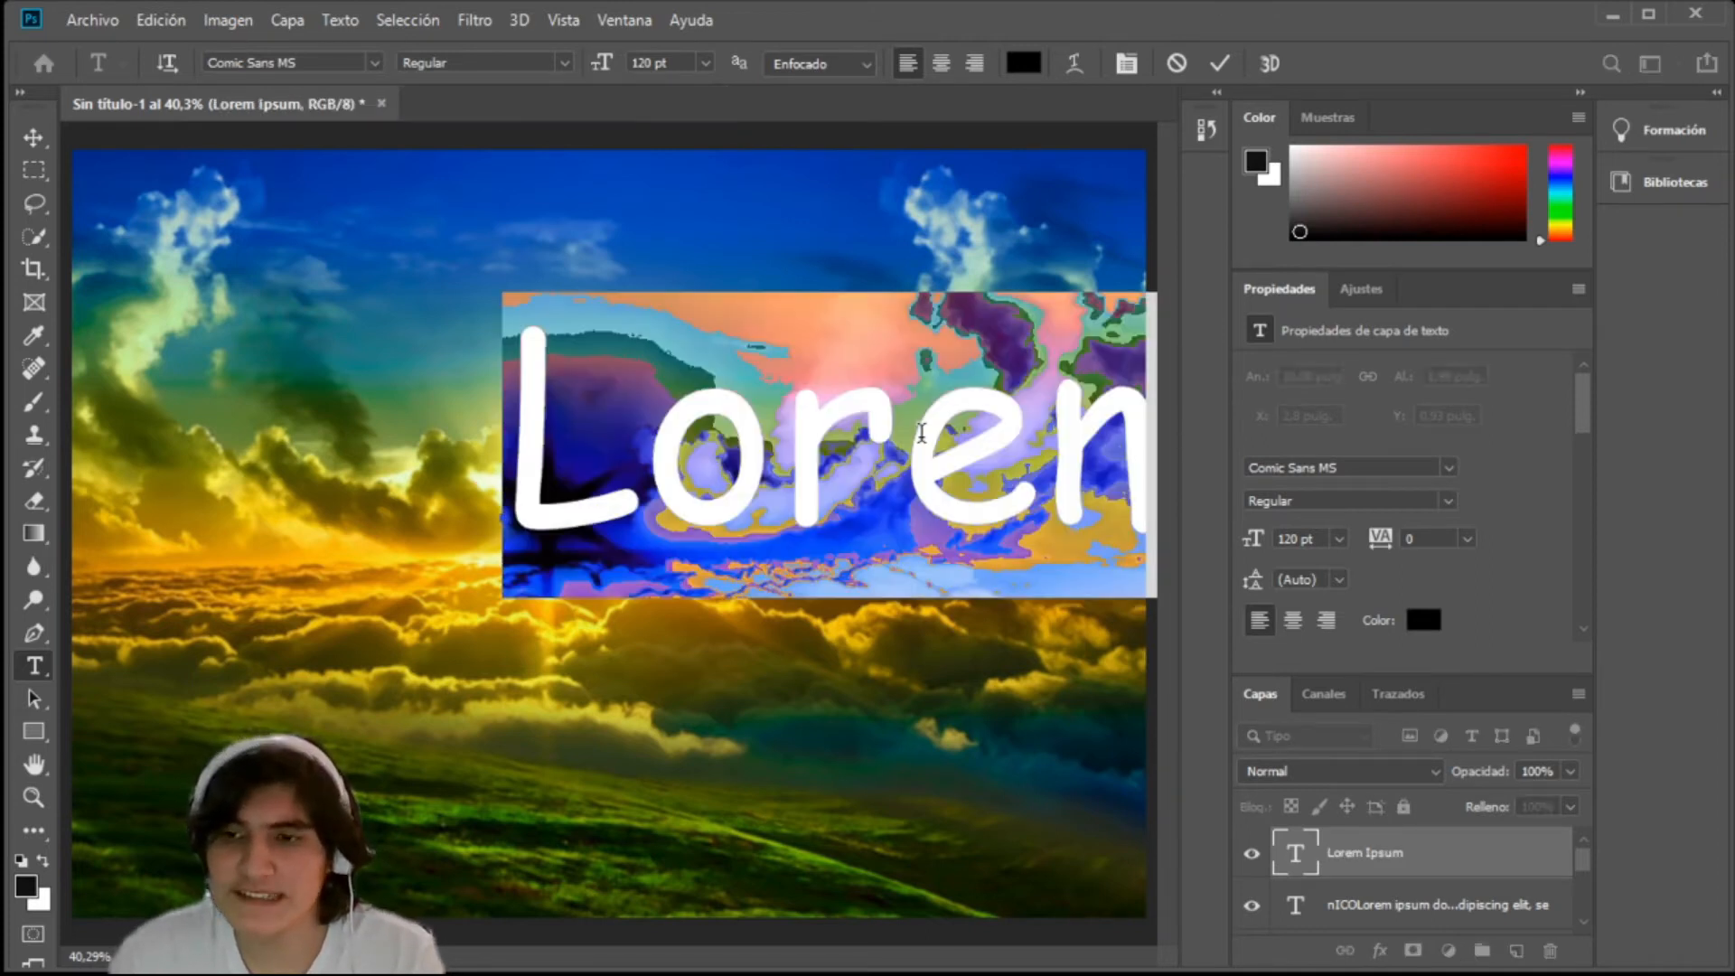
key(Left)
key(Delete)
key(Delete)
key(Delete)
key(Delete)
key(Delete)
key(Delete)
text(N)
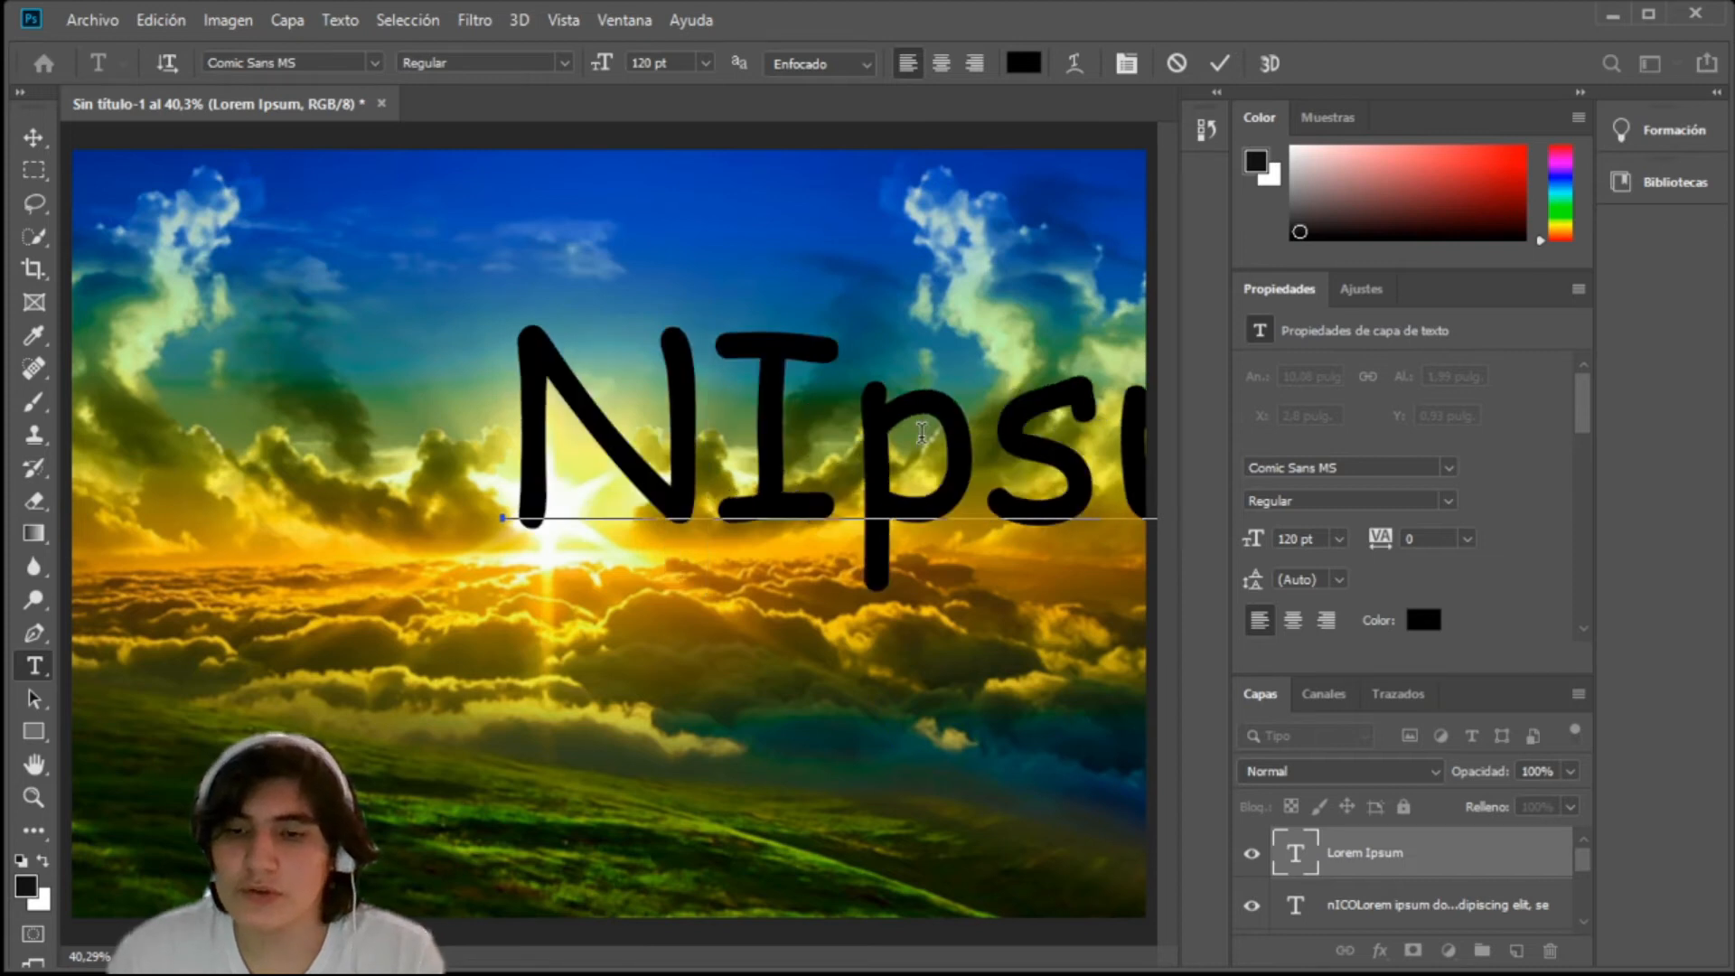
drag(847, 425, 581, 398)
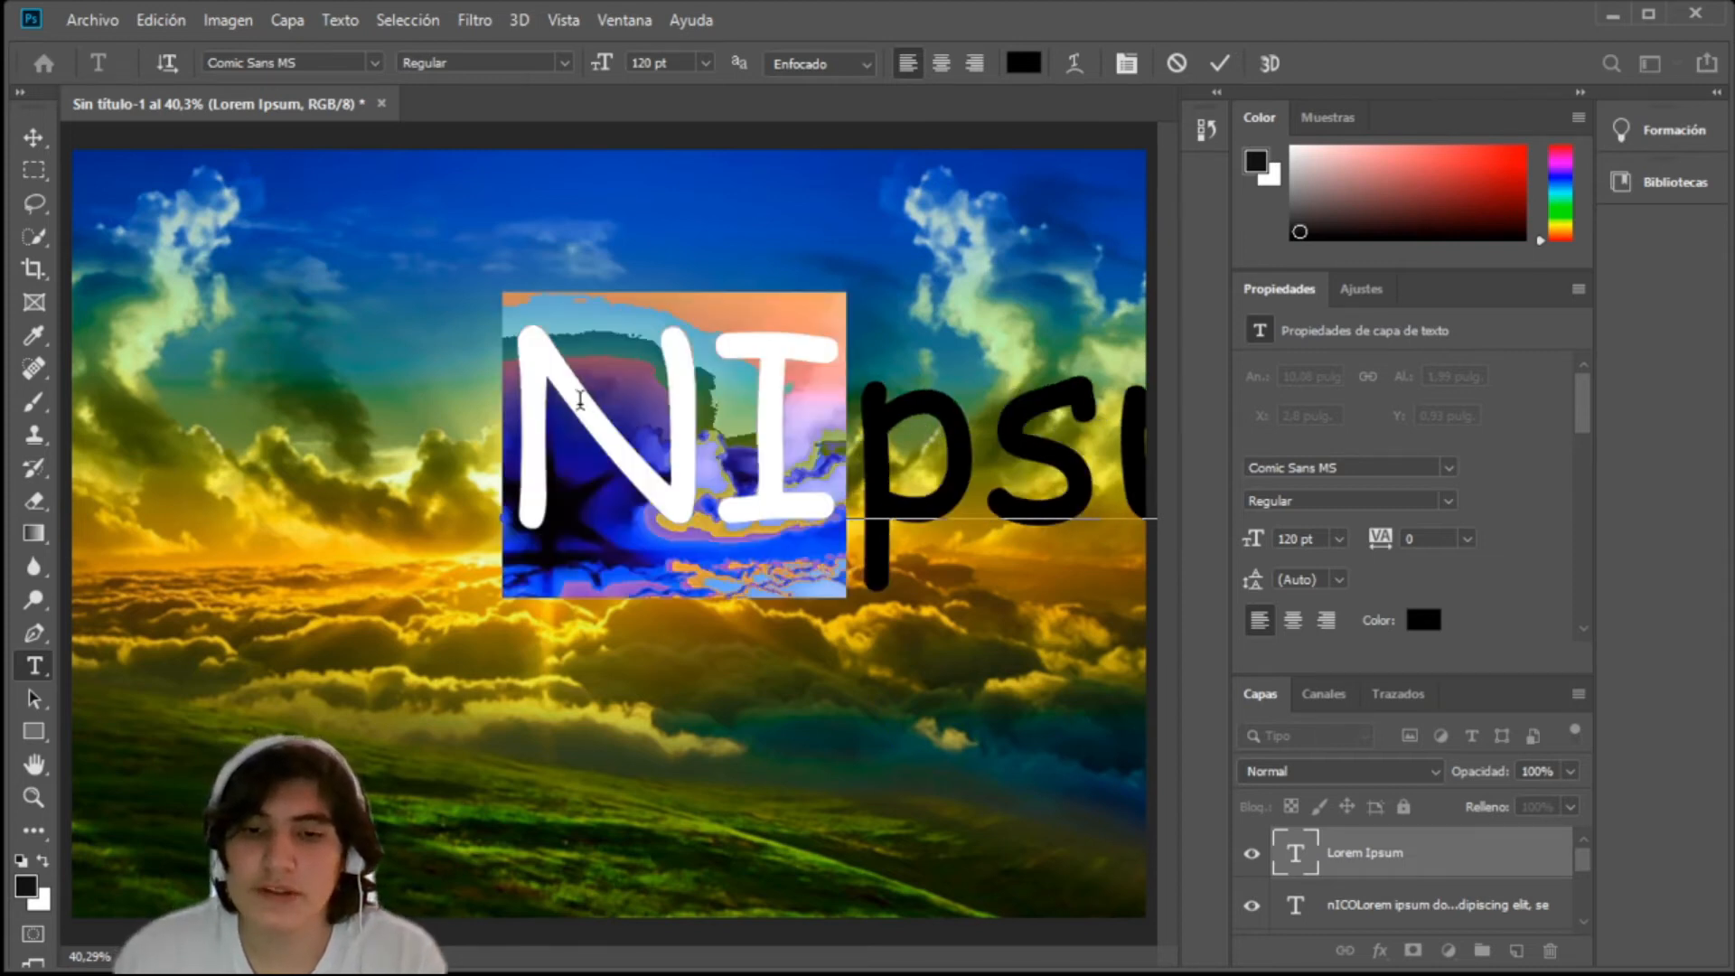
key(BackSpace)
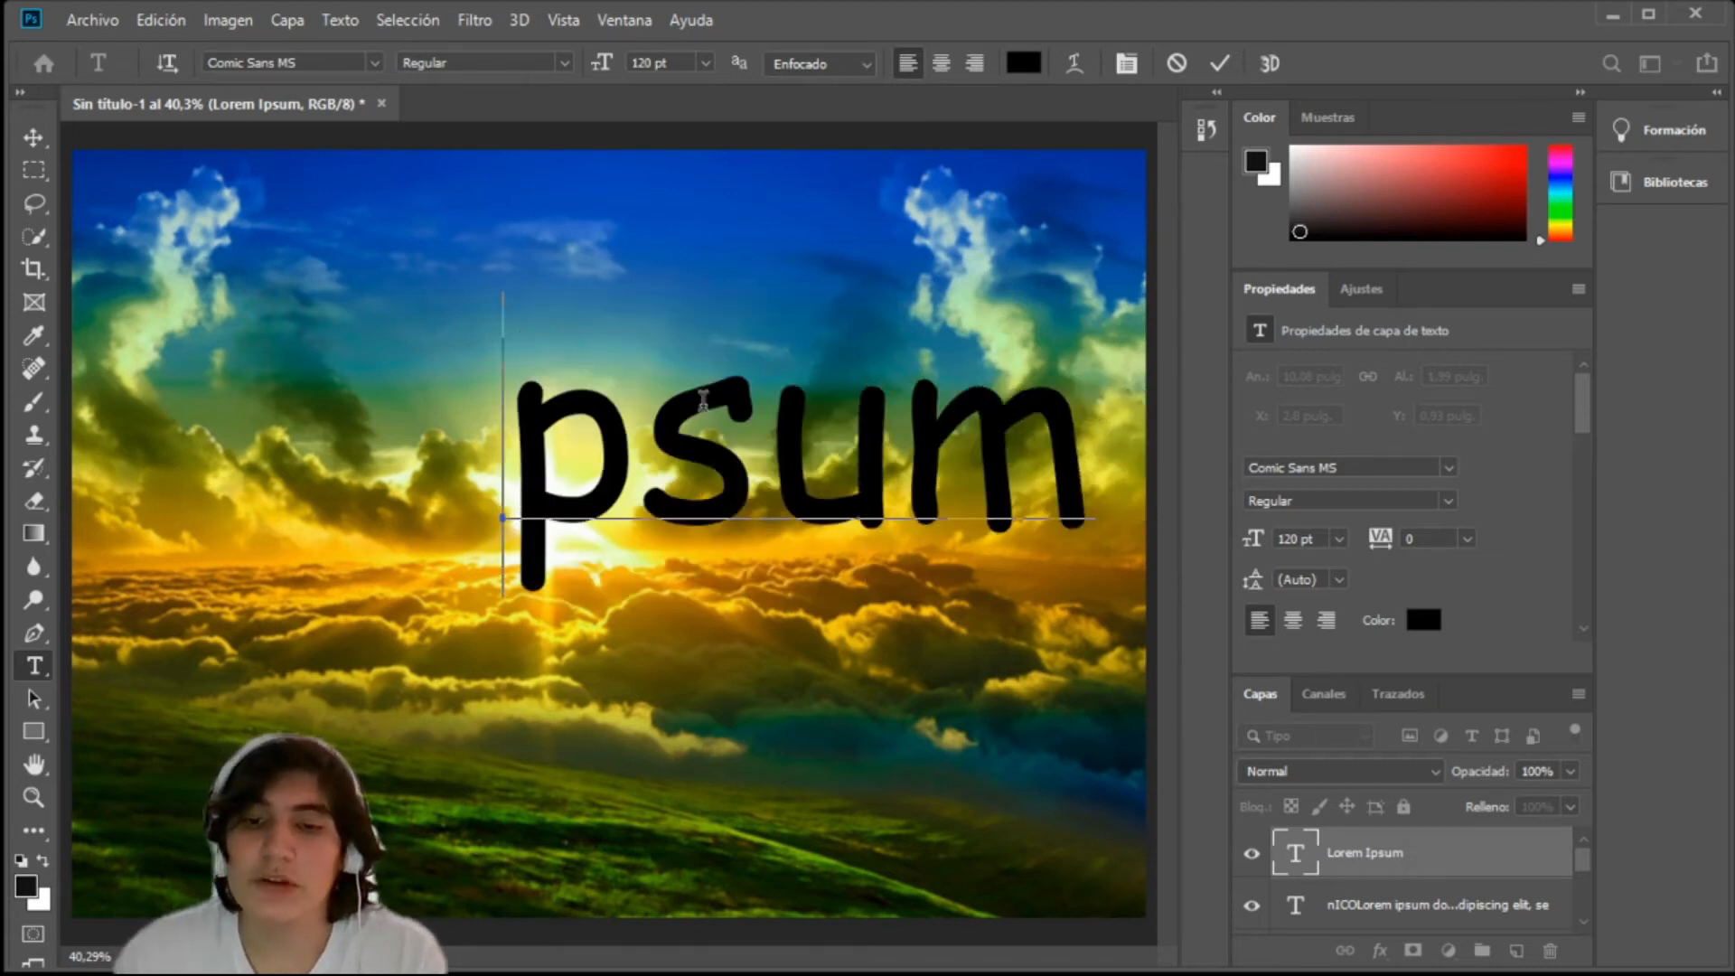
drag(522, 404, 1109, 439)
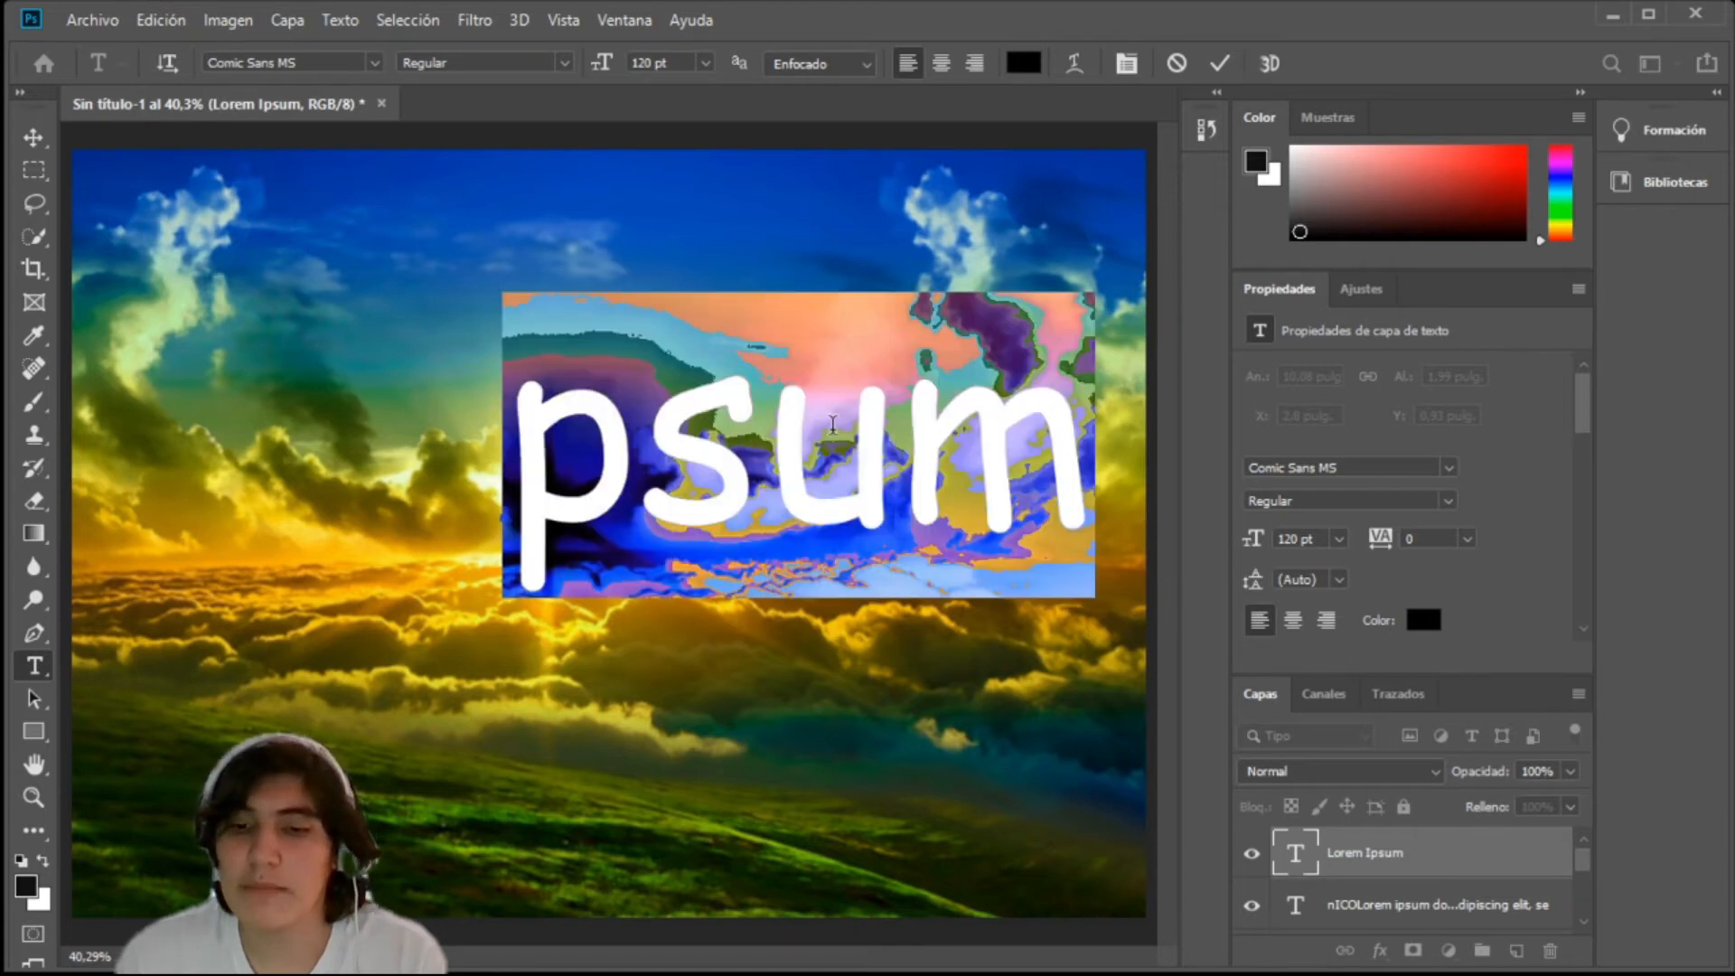
key(BackSpace)
text(Nicola)
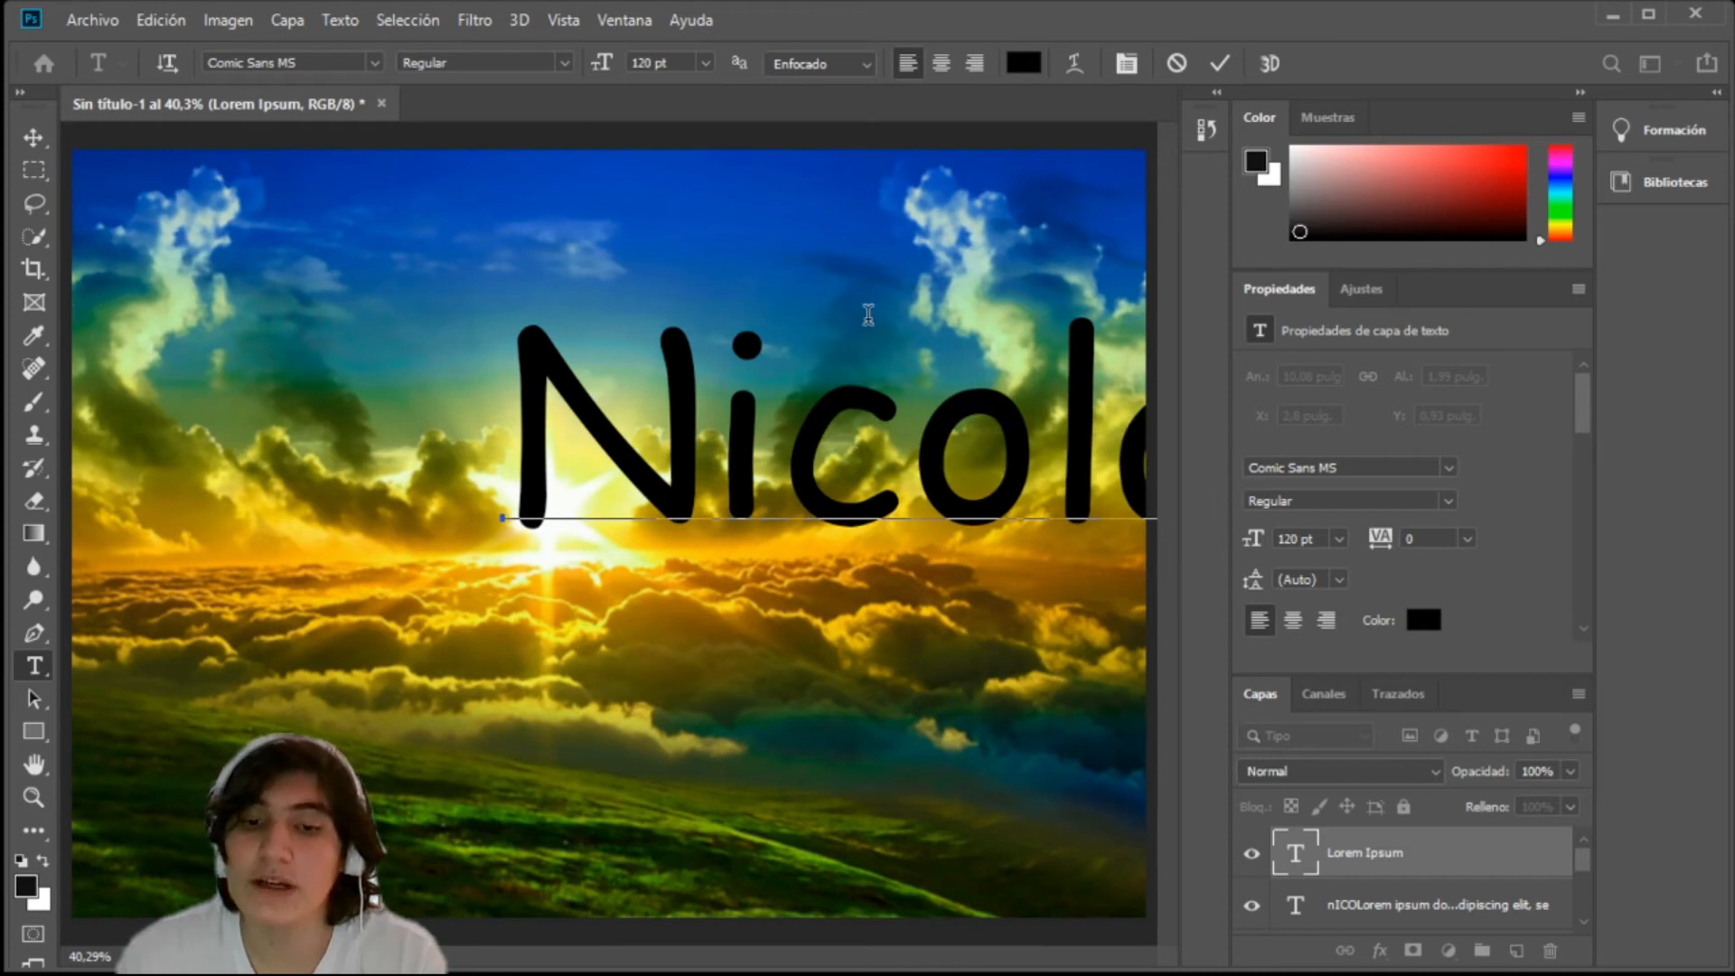
drag(895, 287, 479, 321)
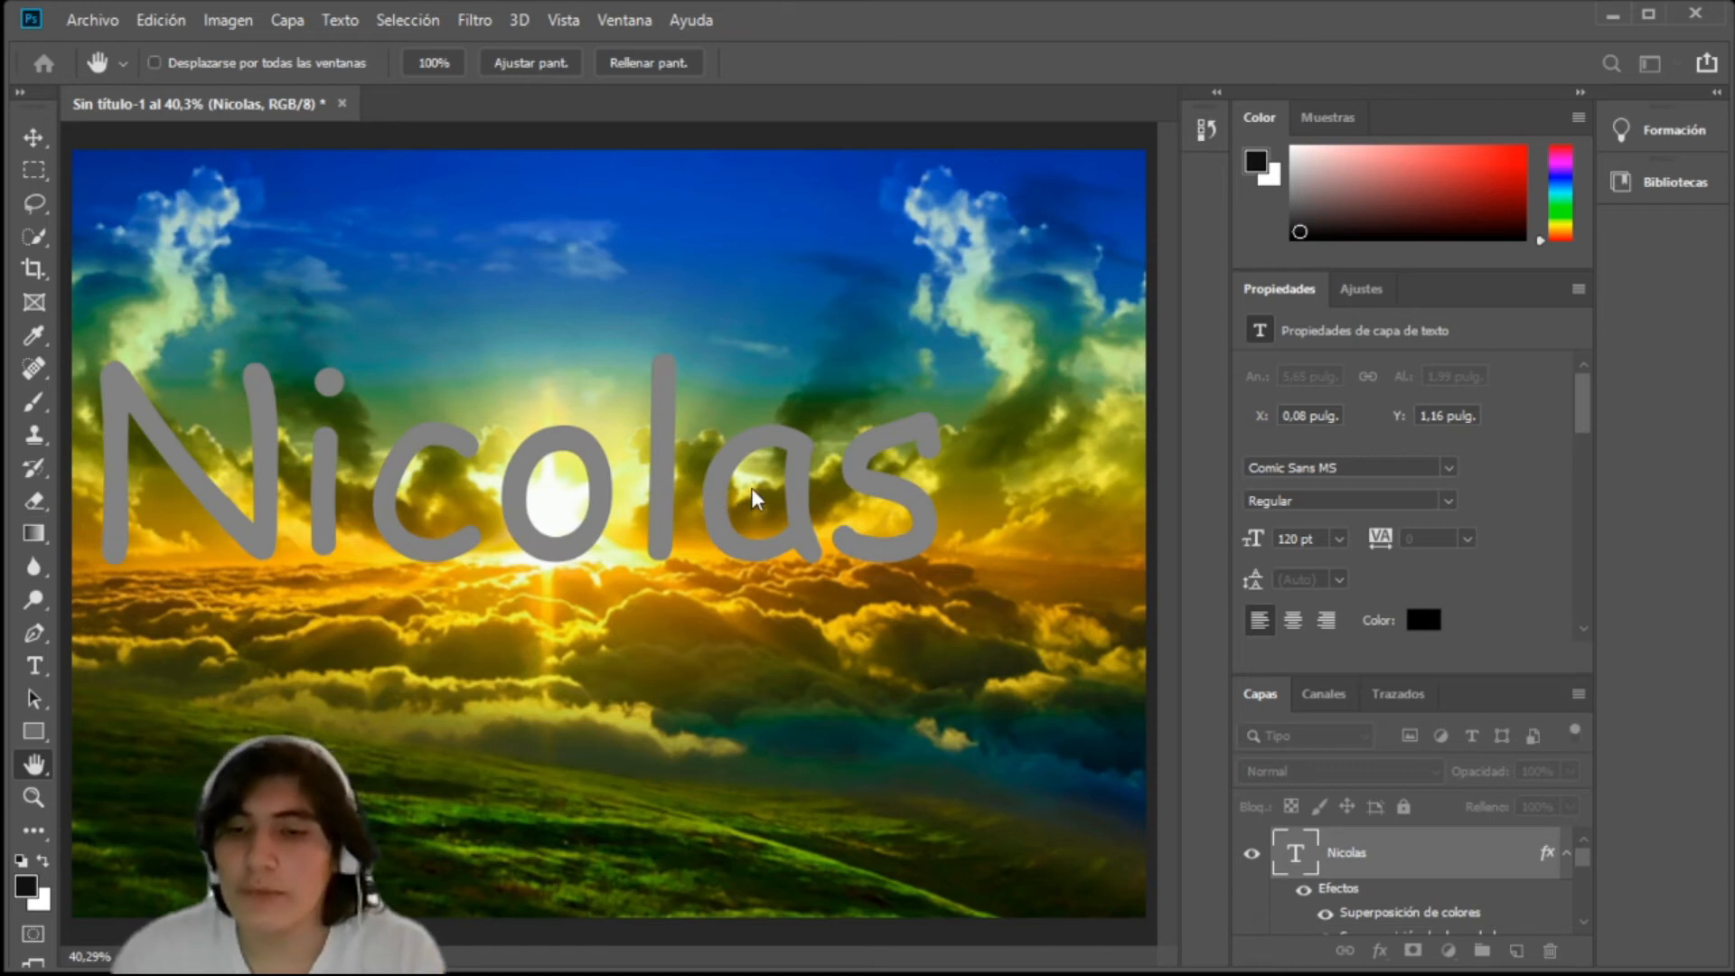
Step: Try colour and gradient overlay effects on the name text layer, and apply a blue, red and yellow gradient overlay
click(902, 284)
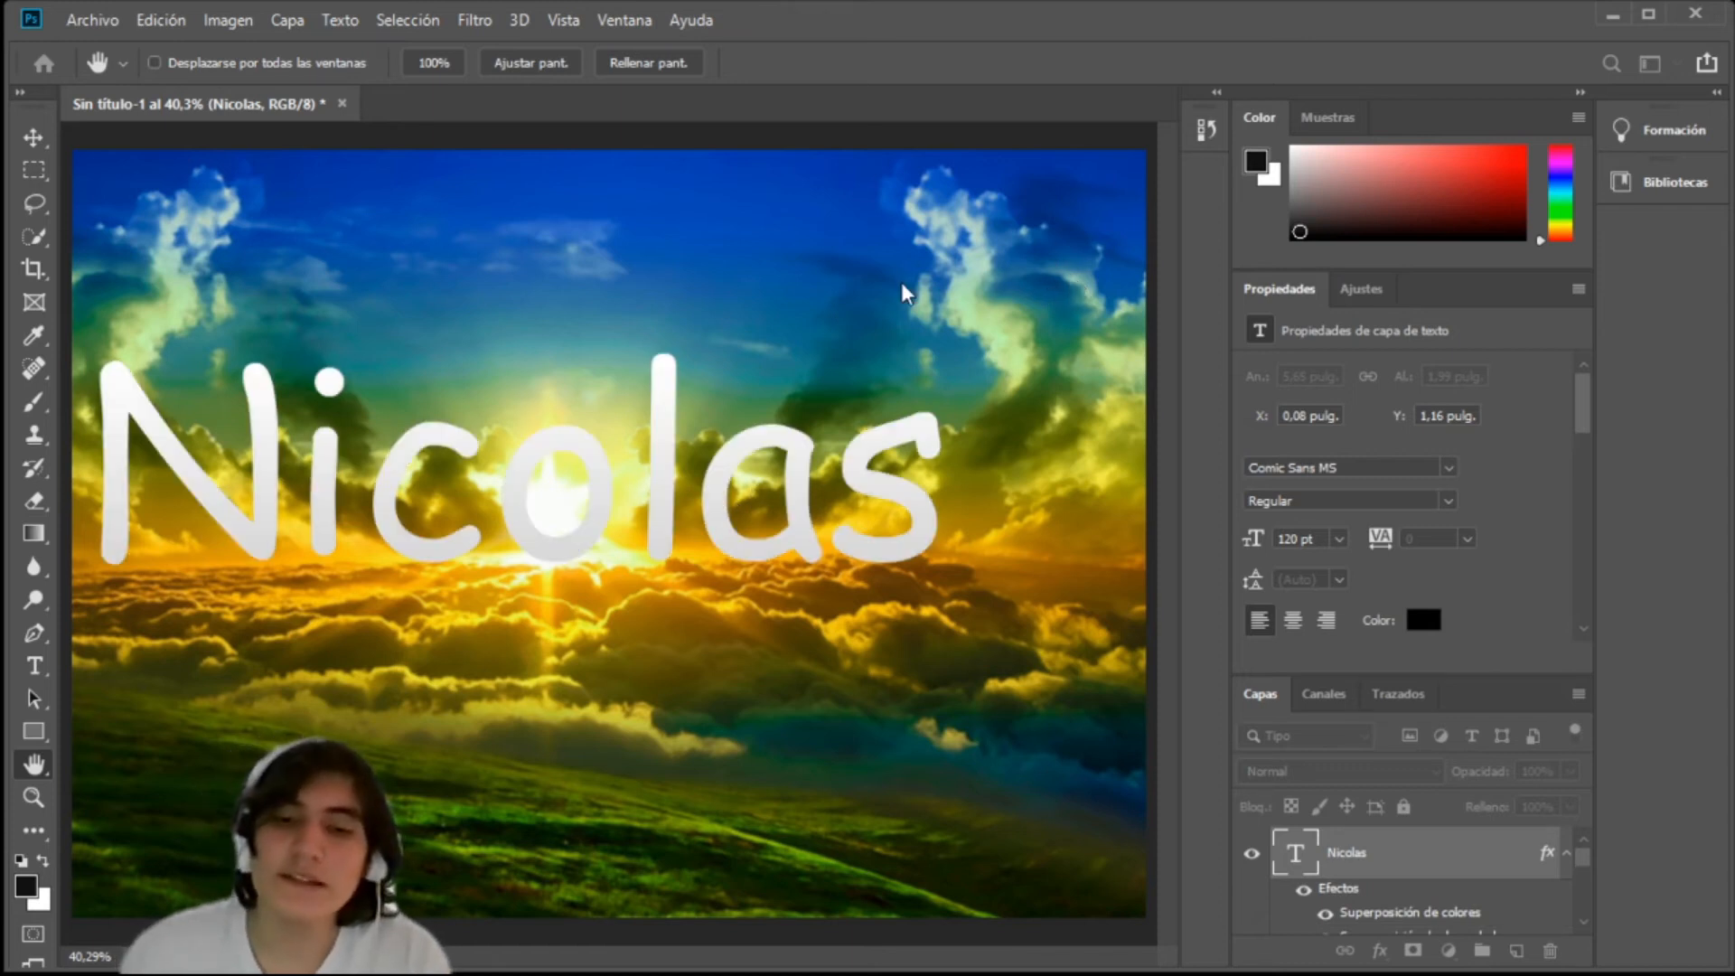
click(1060, 279)
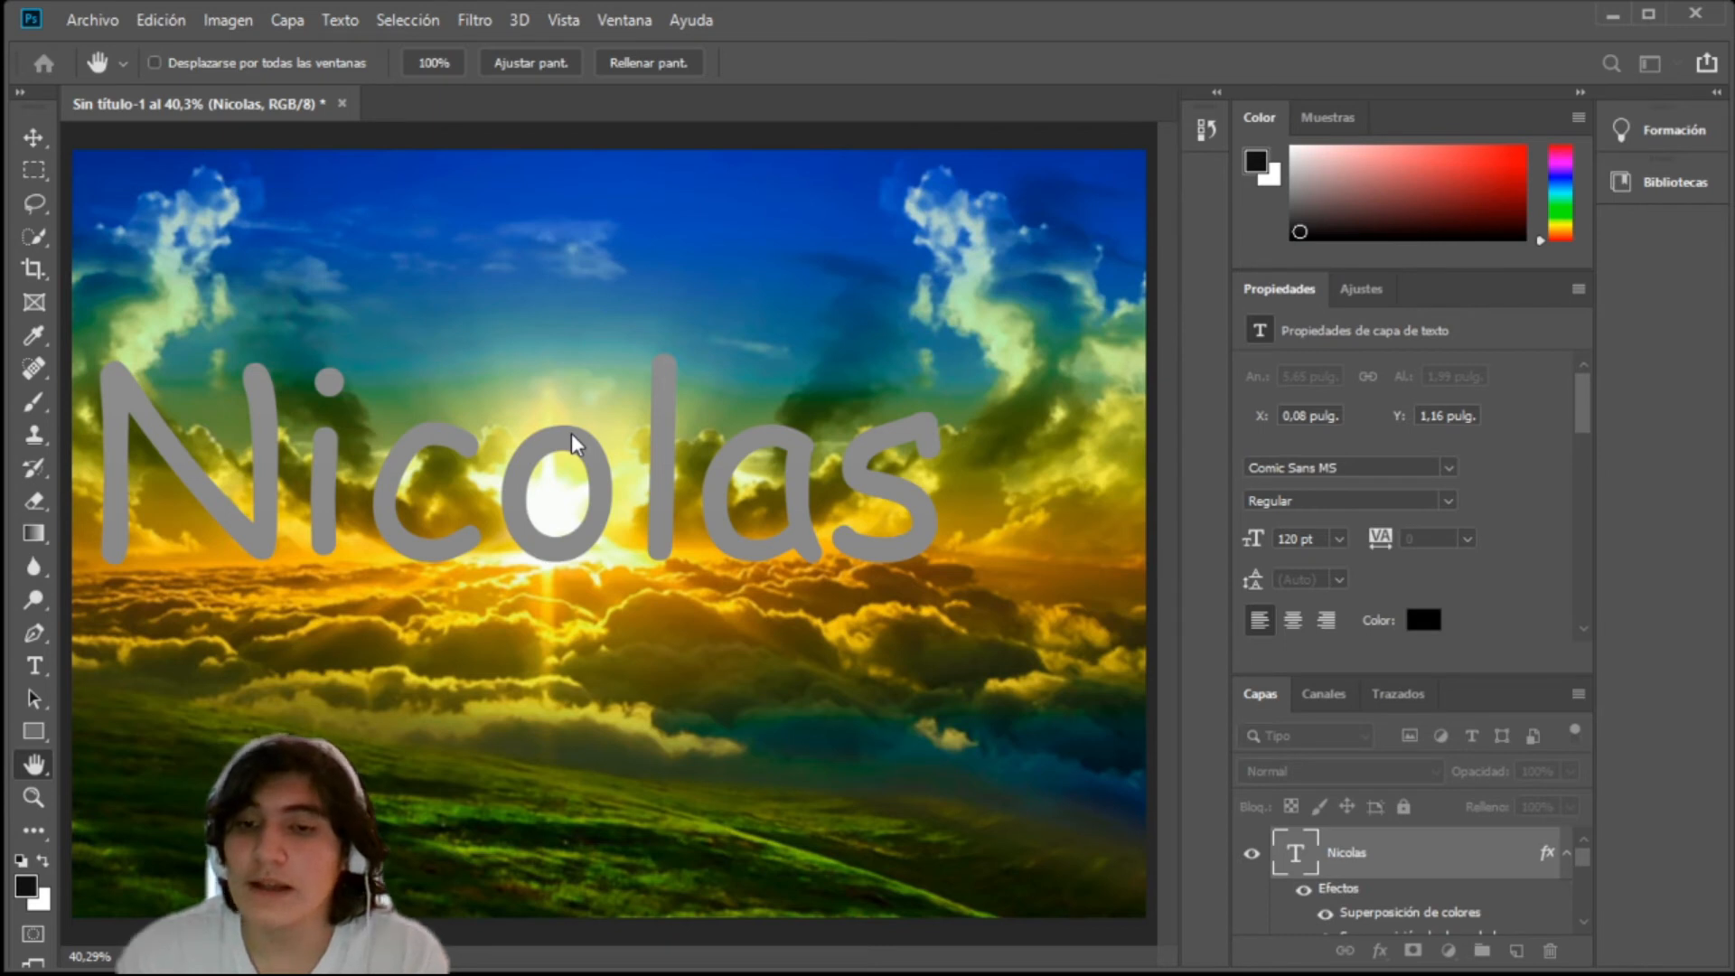
click(519, 490)
click(633, 522)
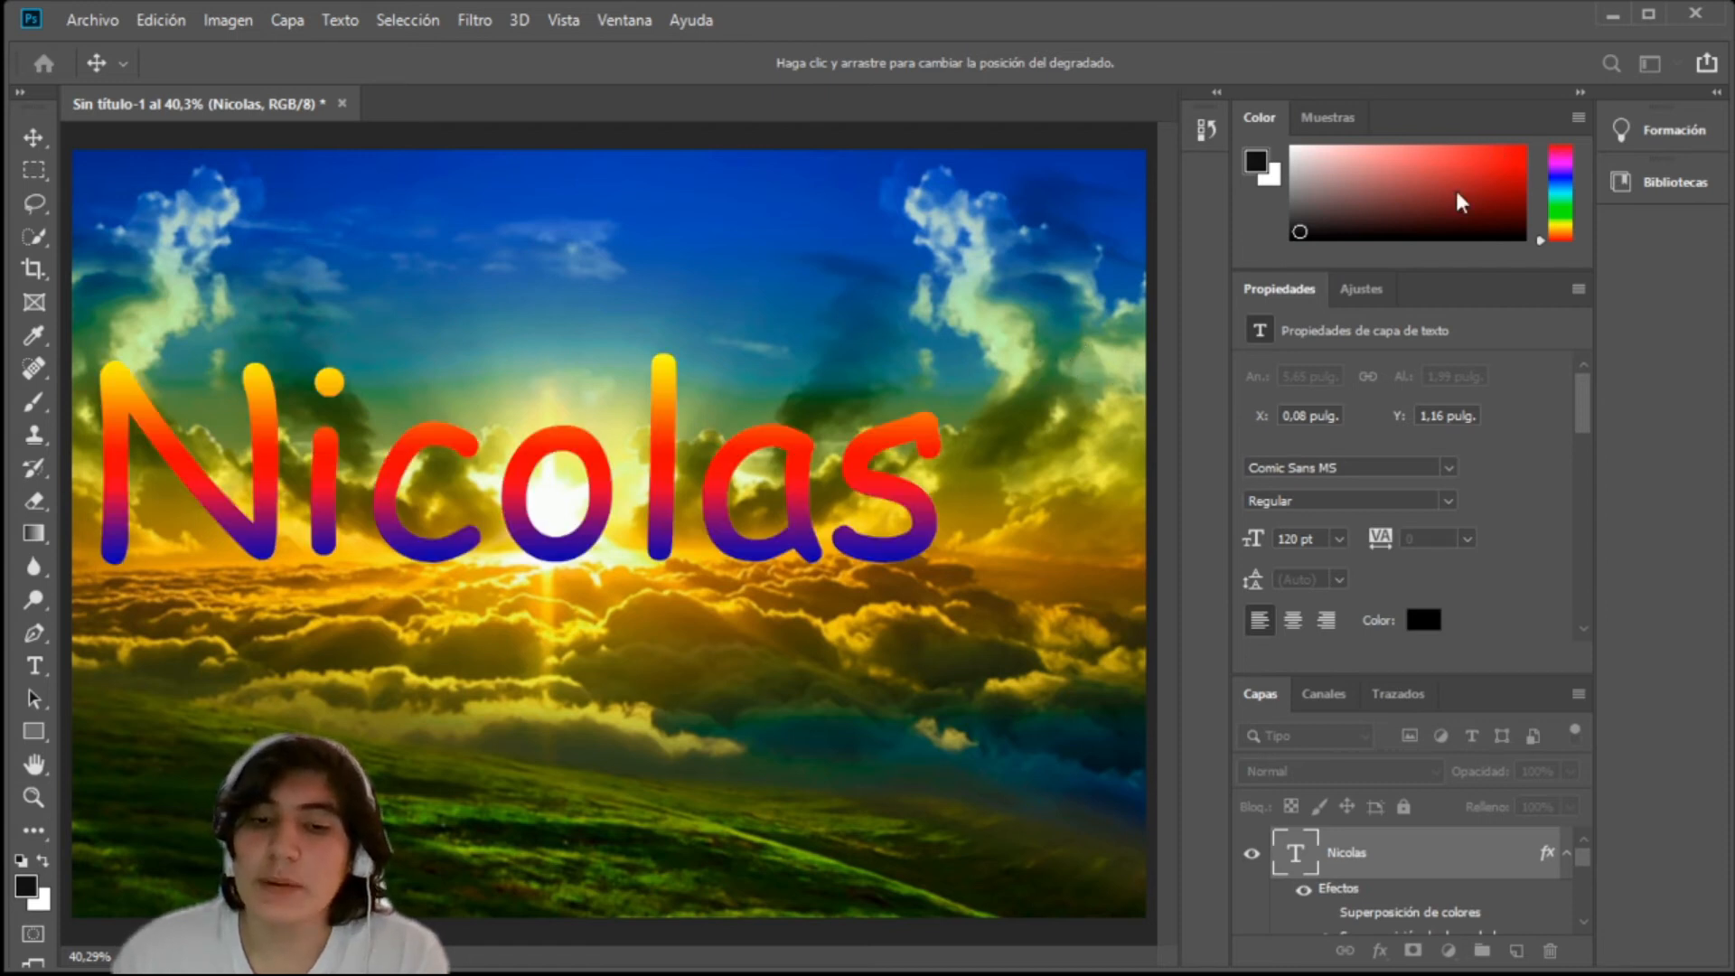
Step: Set the foreground colour to a medium red with the Text tool active
key(i)
key(t)
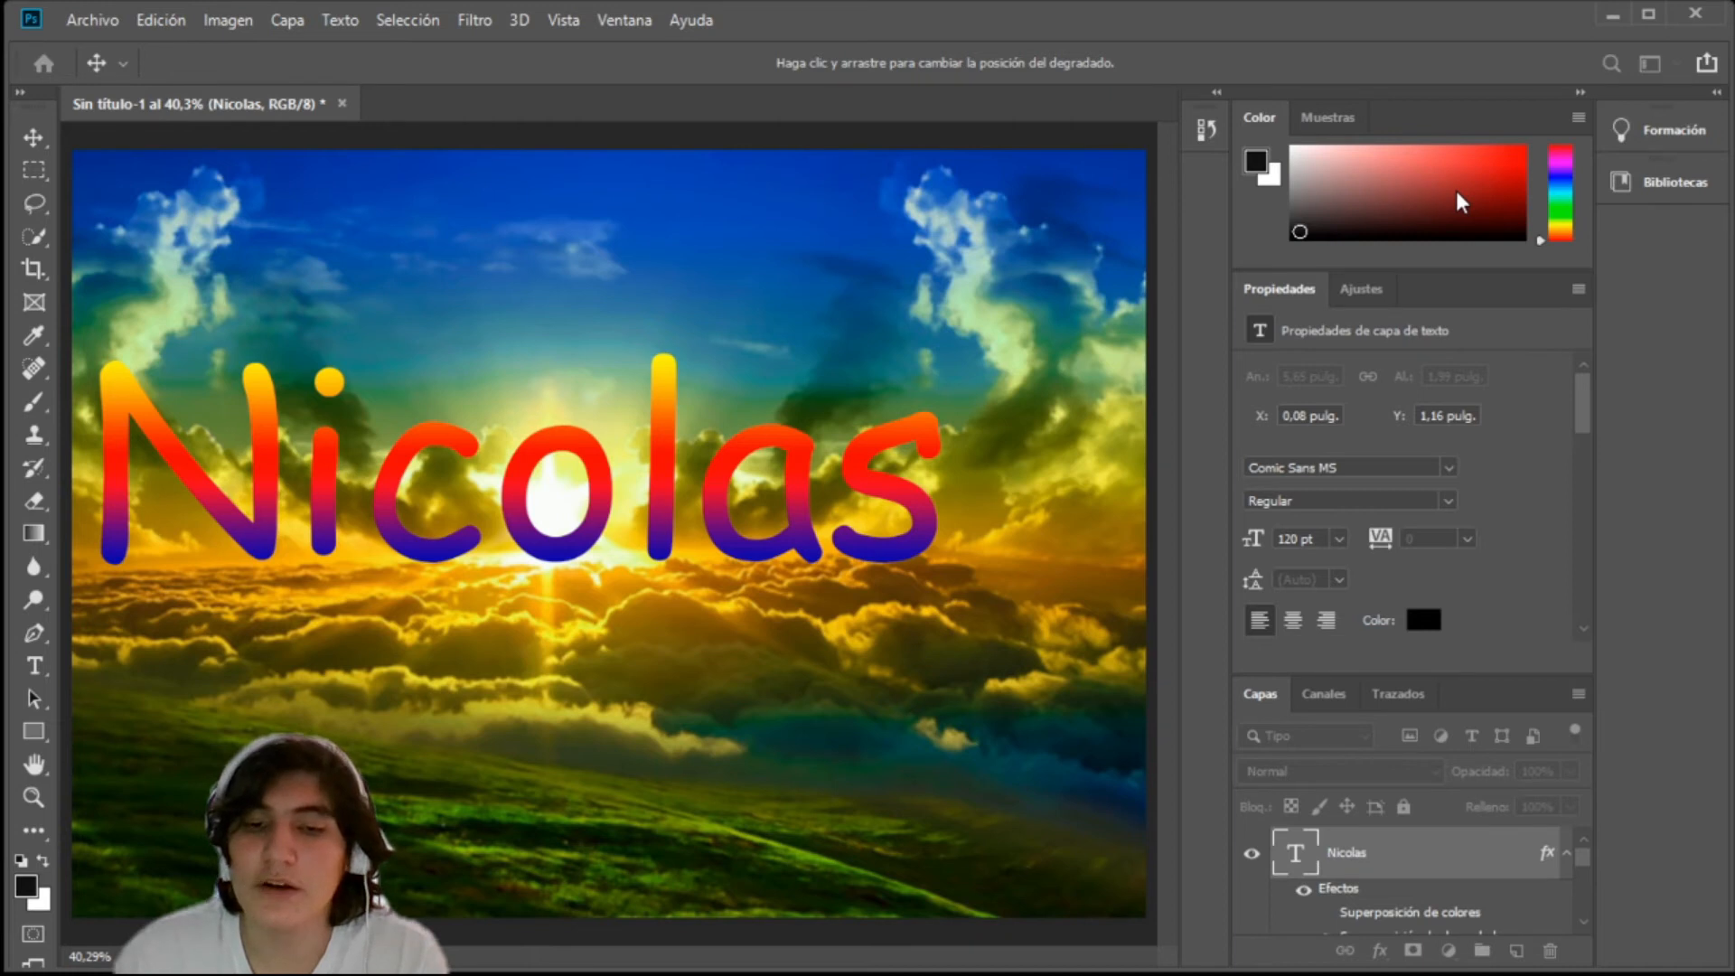
click(1457, 192)
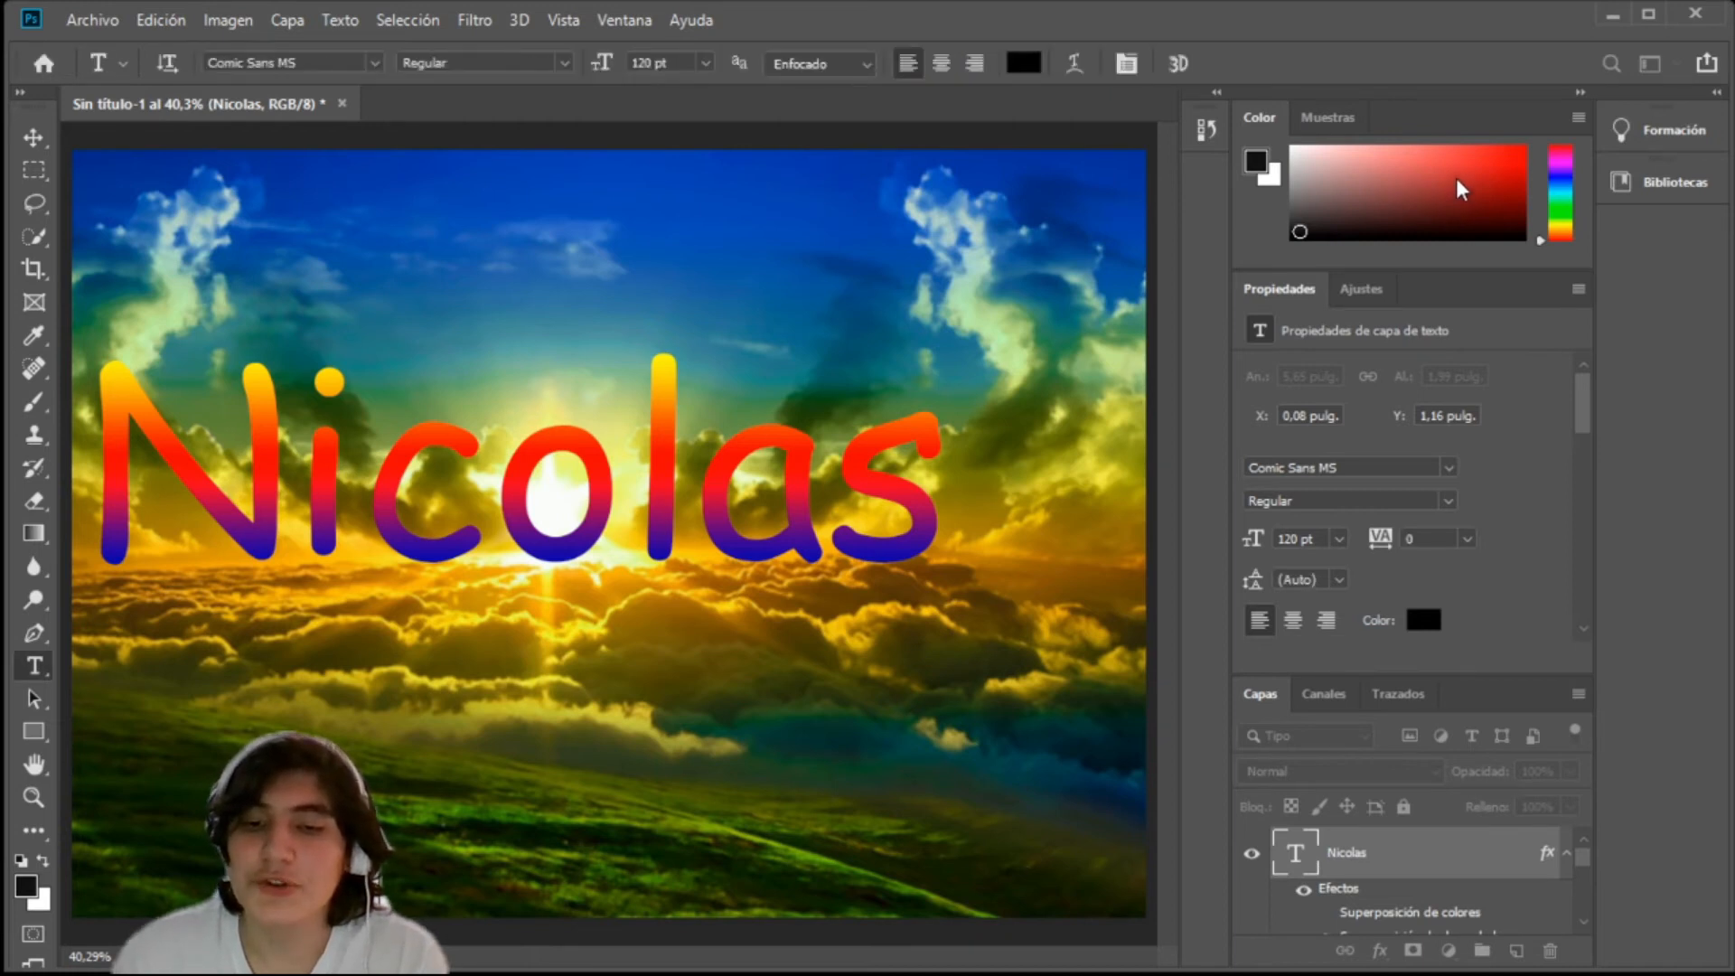
click(1456, 179)
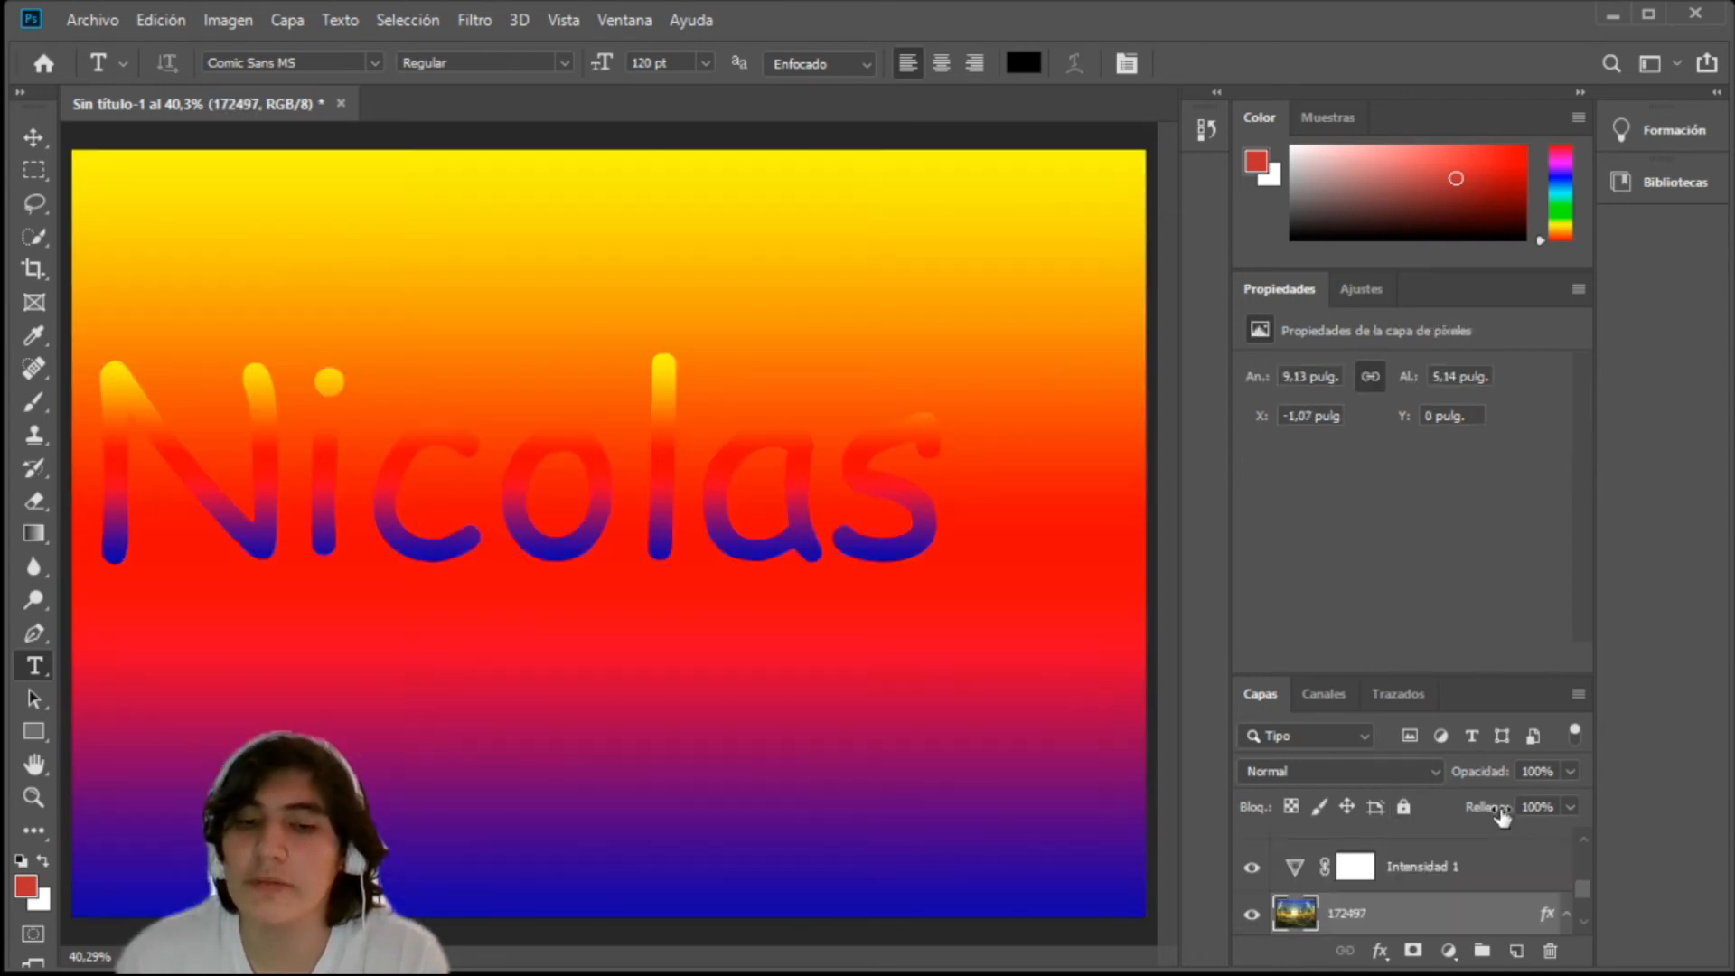
Step: Remove the gradient layer effect from the name text layer, undoing and redoing the removal for comparison
scroll(1434, 893, up, 2)
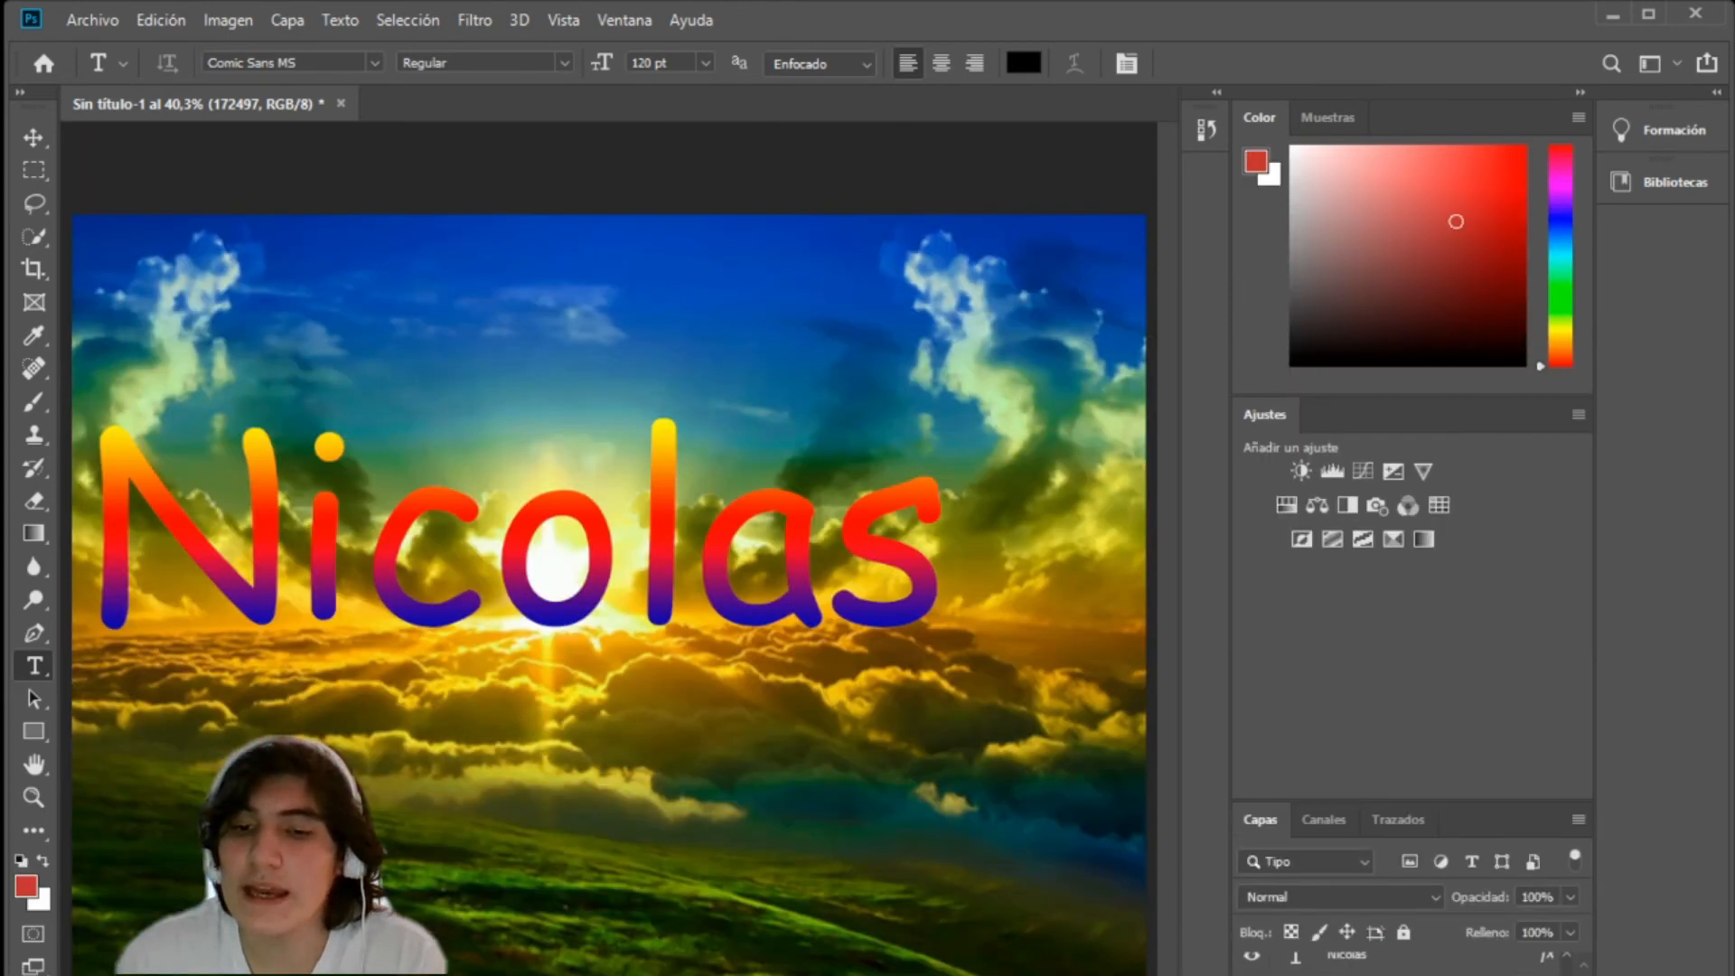
scroll(1410, 964, up, 1)
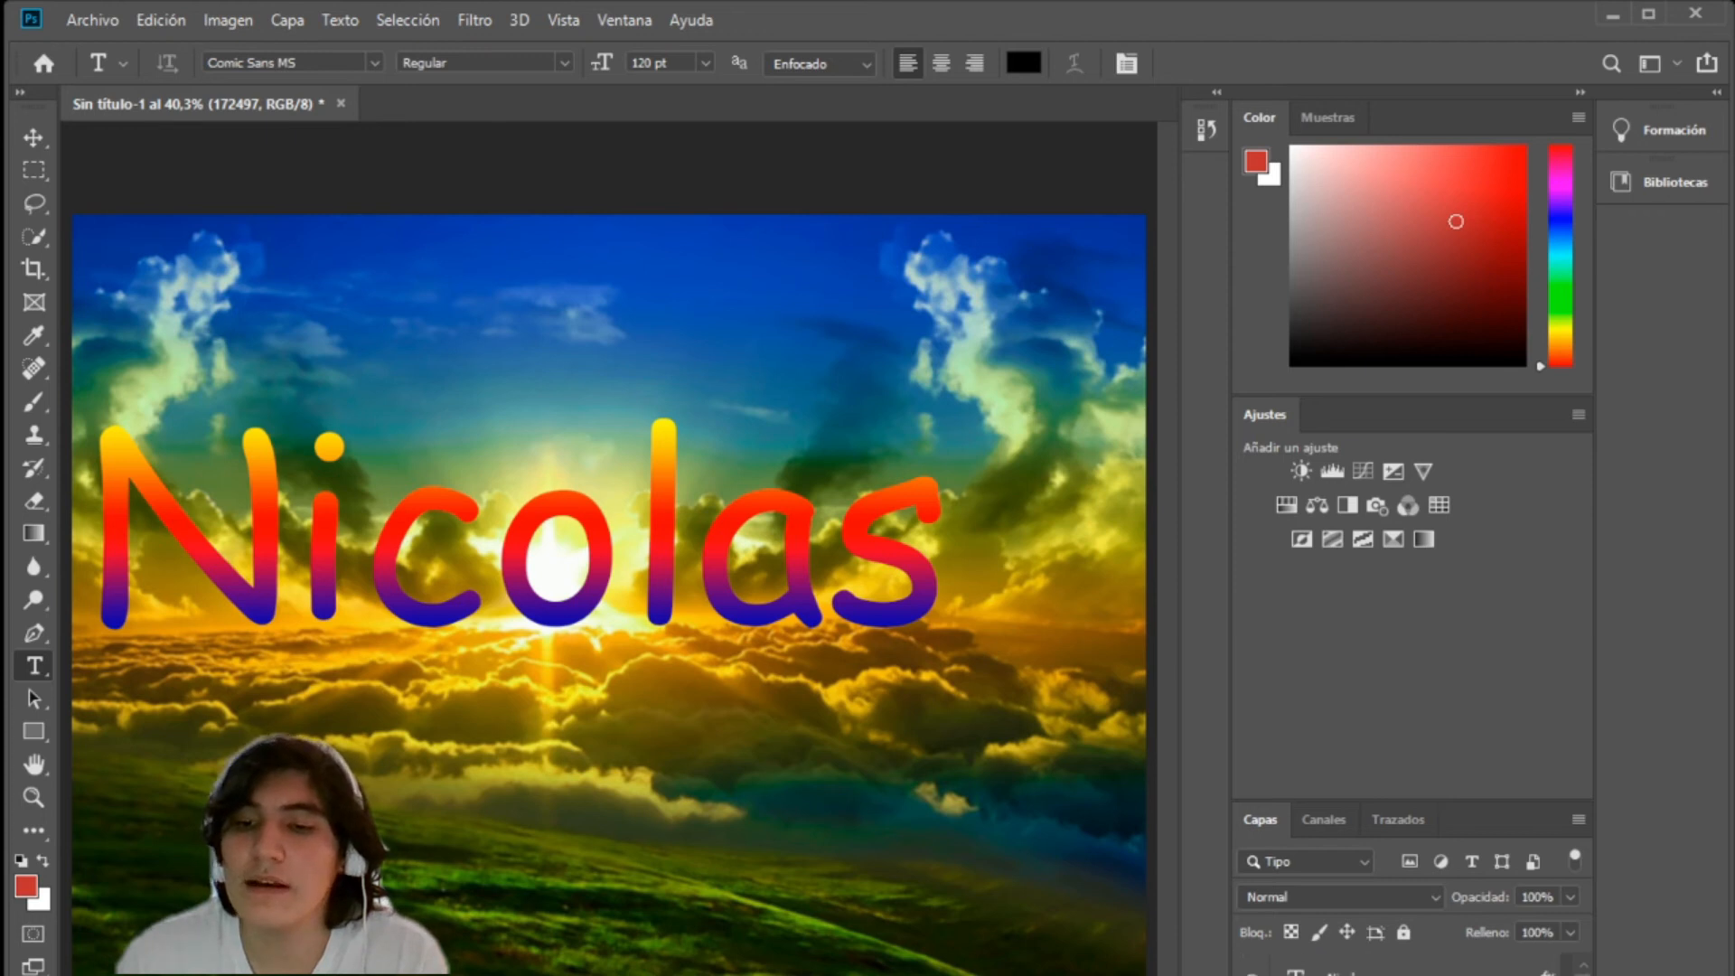
click(1464, 965)
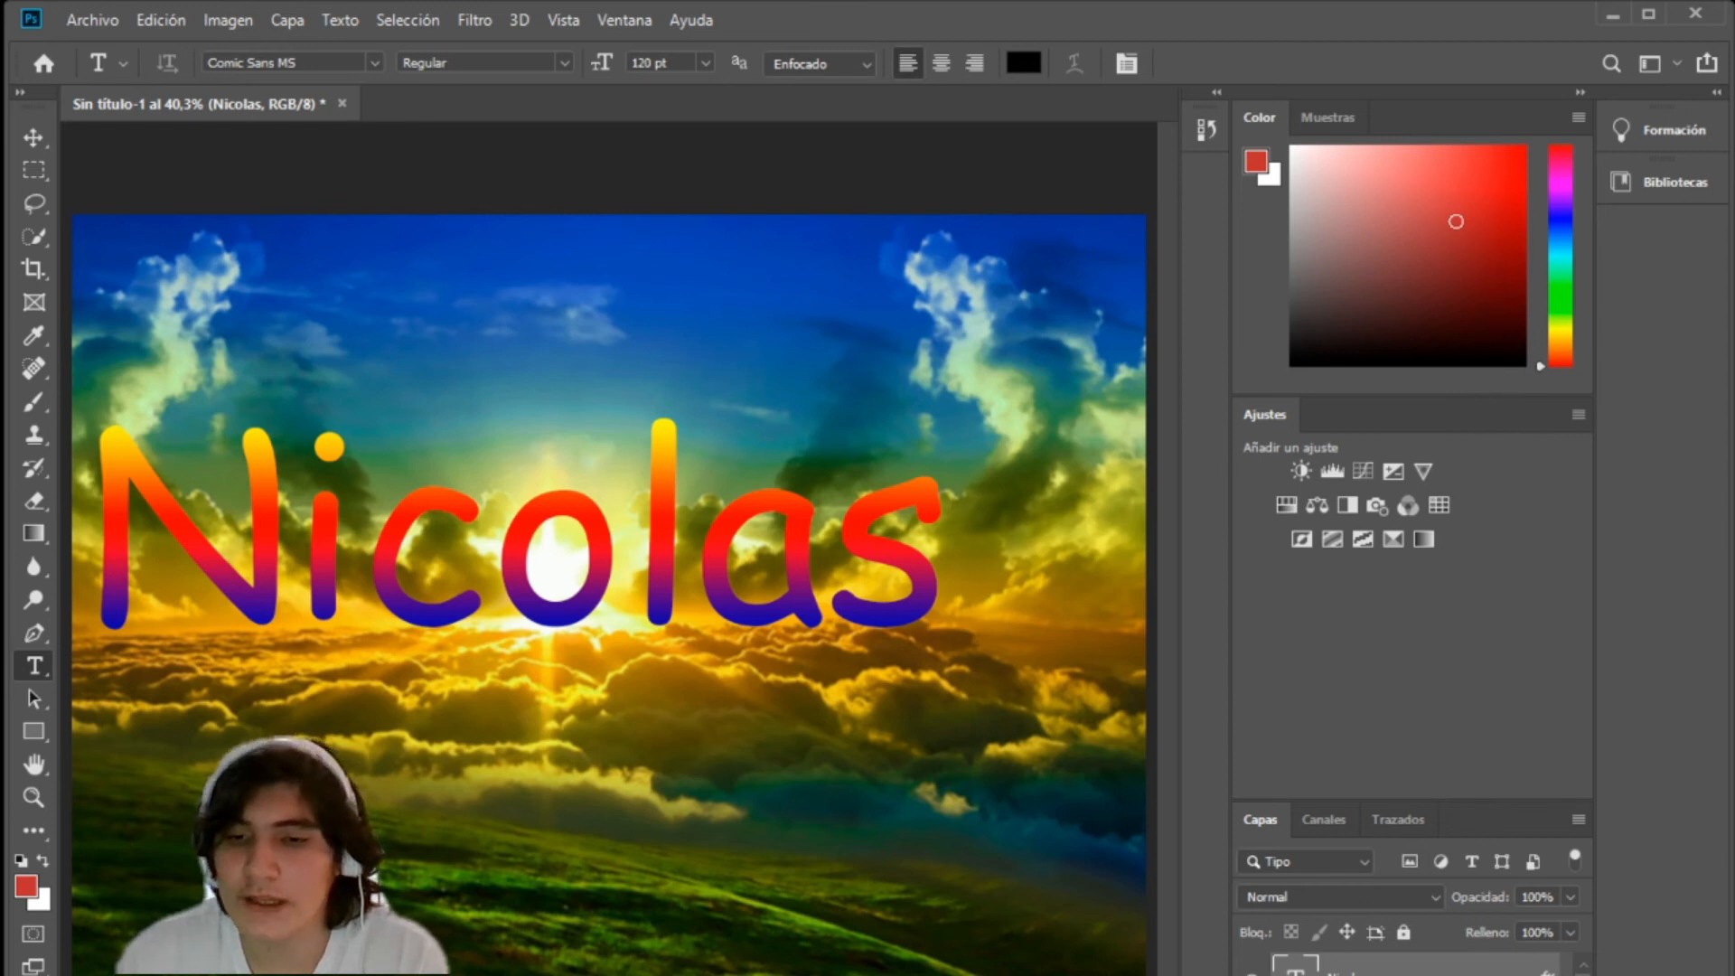
key(Escape)
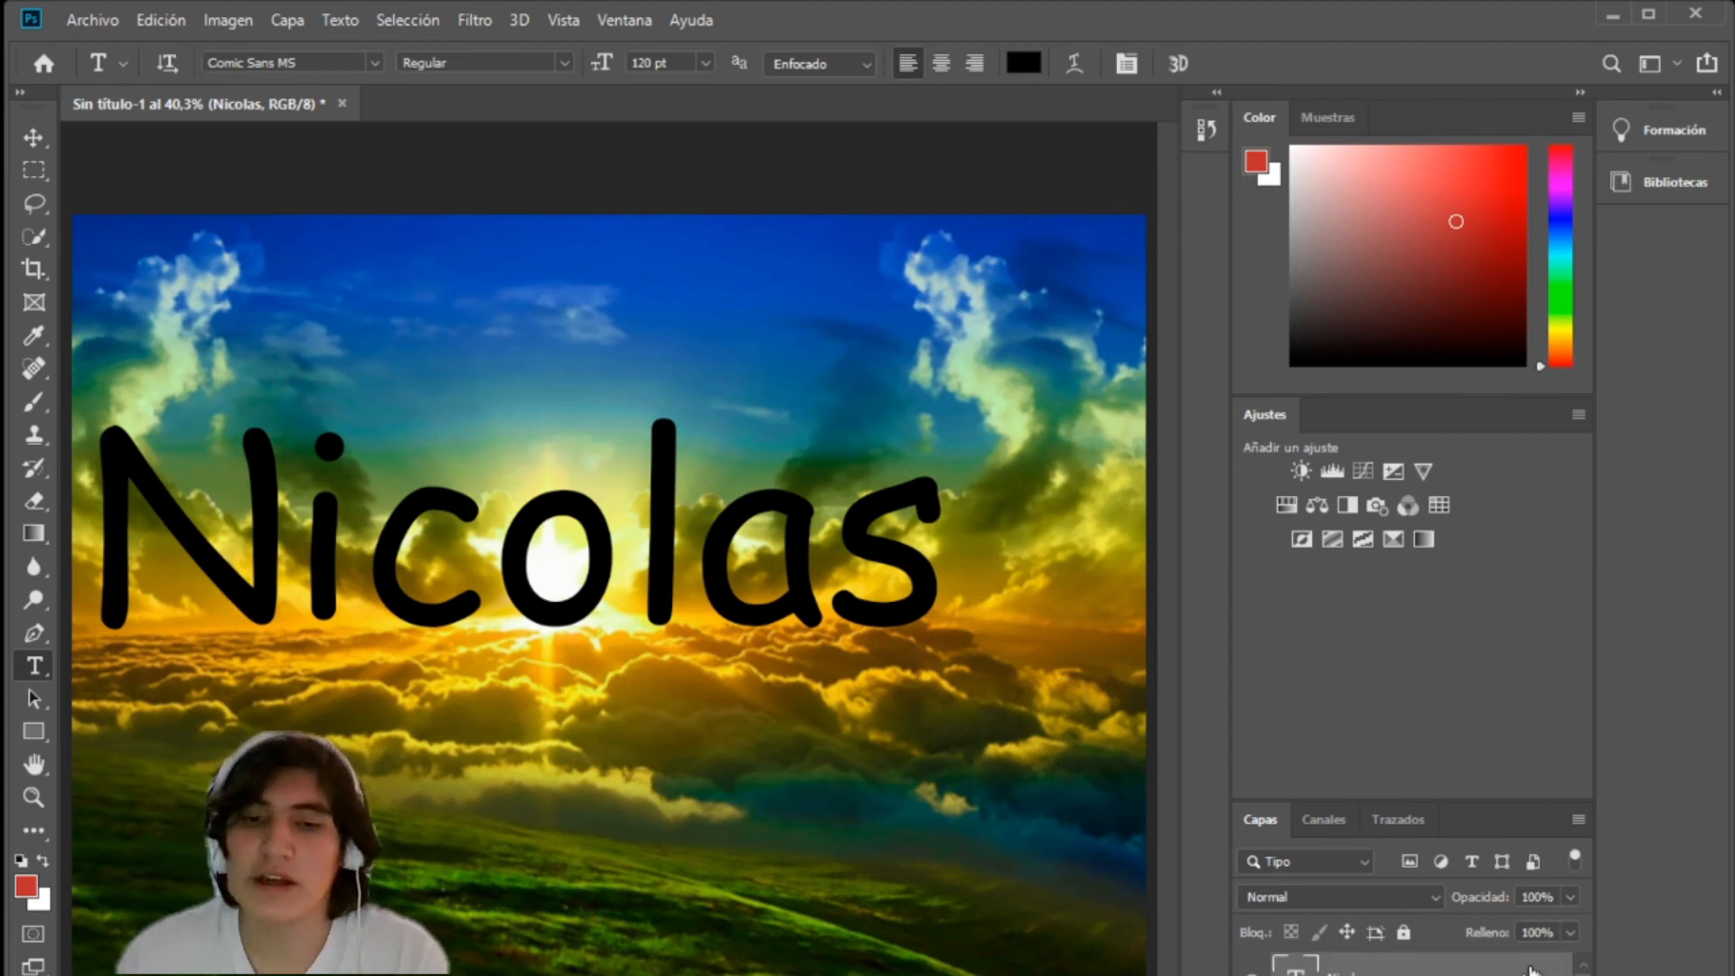
key(ctrl+z)
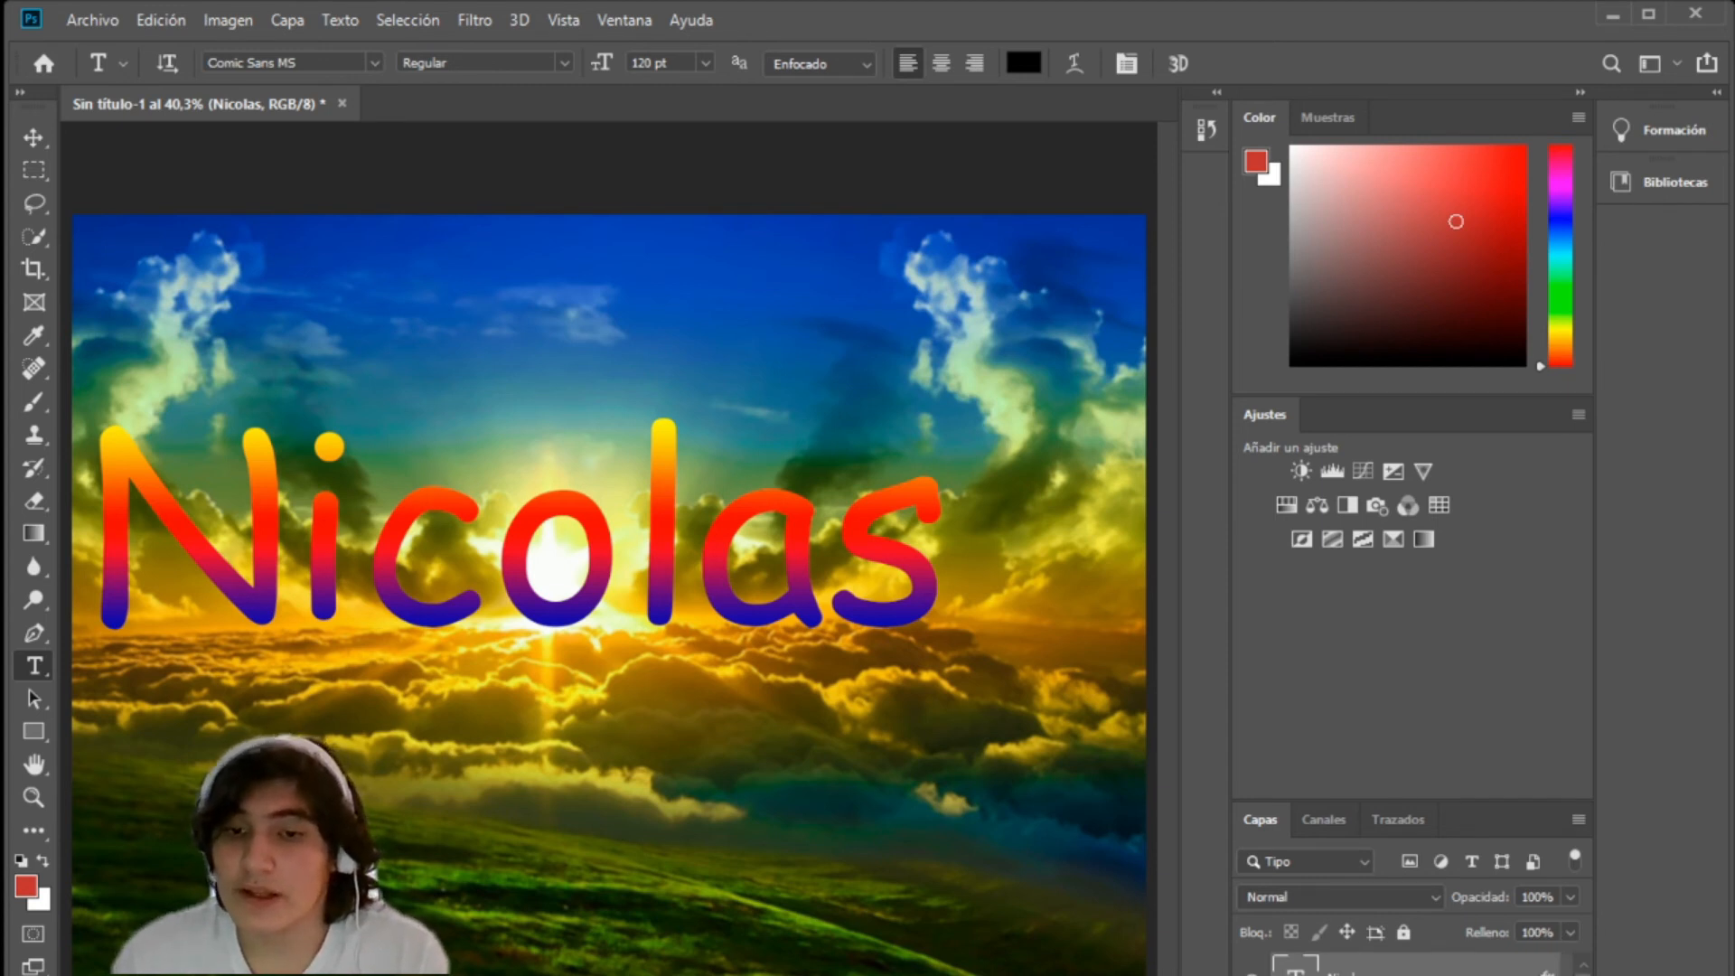
key(ctrl+z)
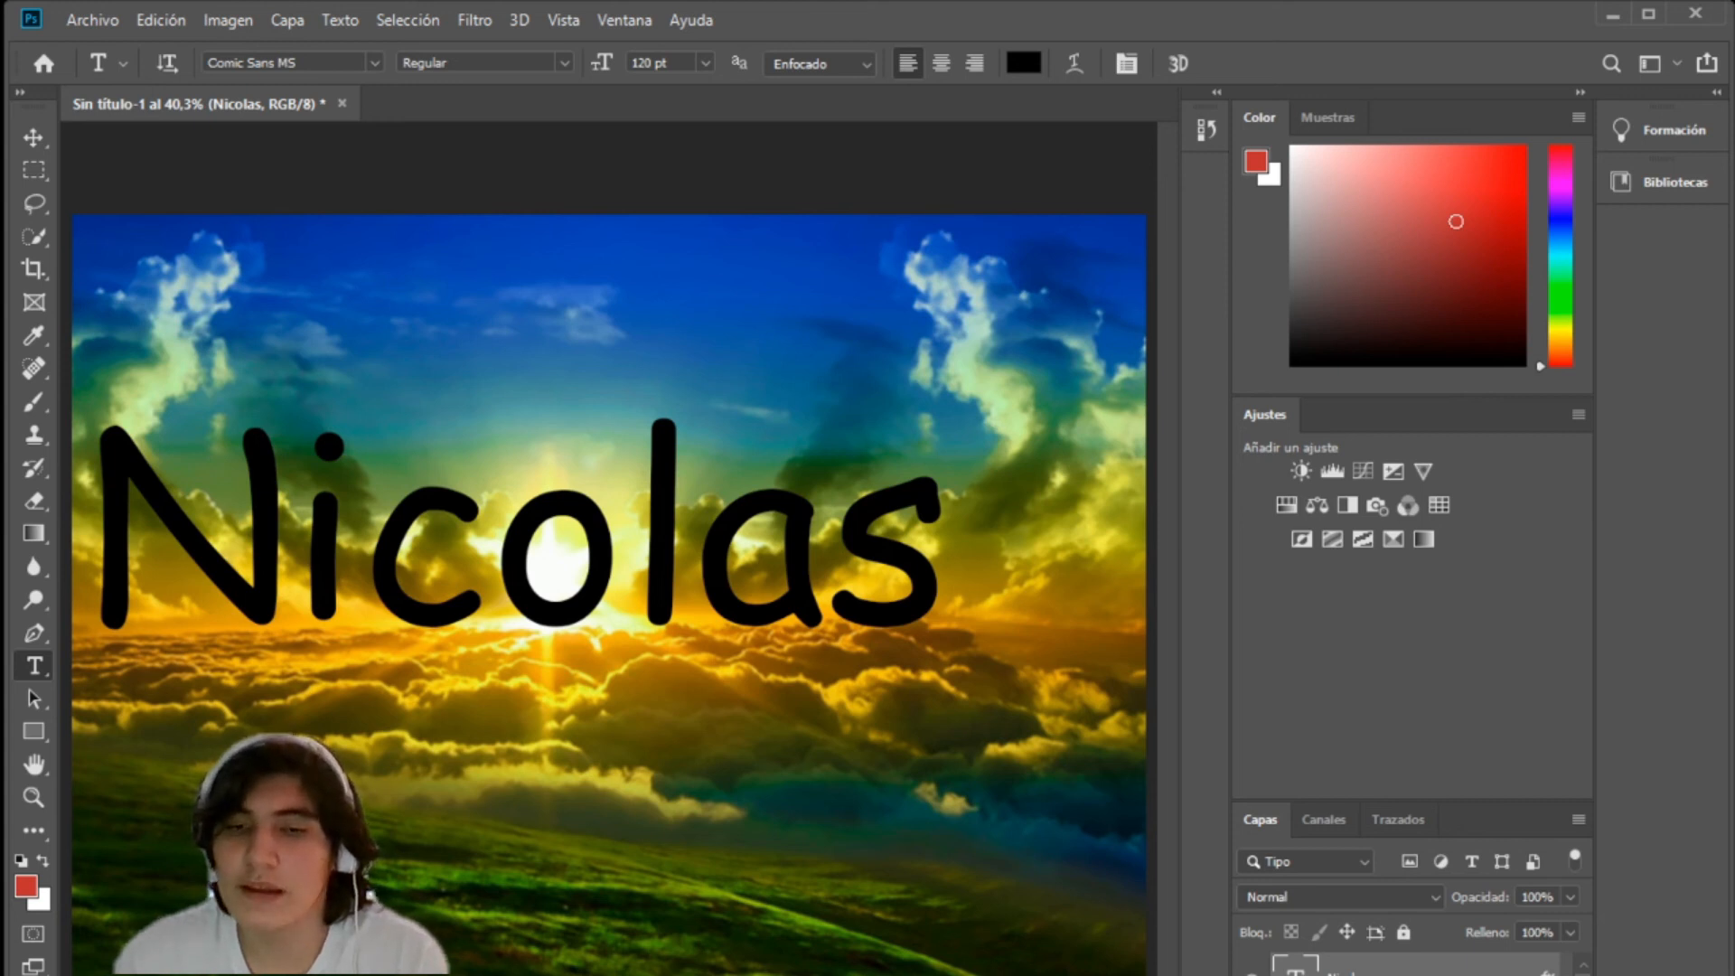
key(ctrl+shift+z)
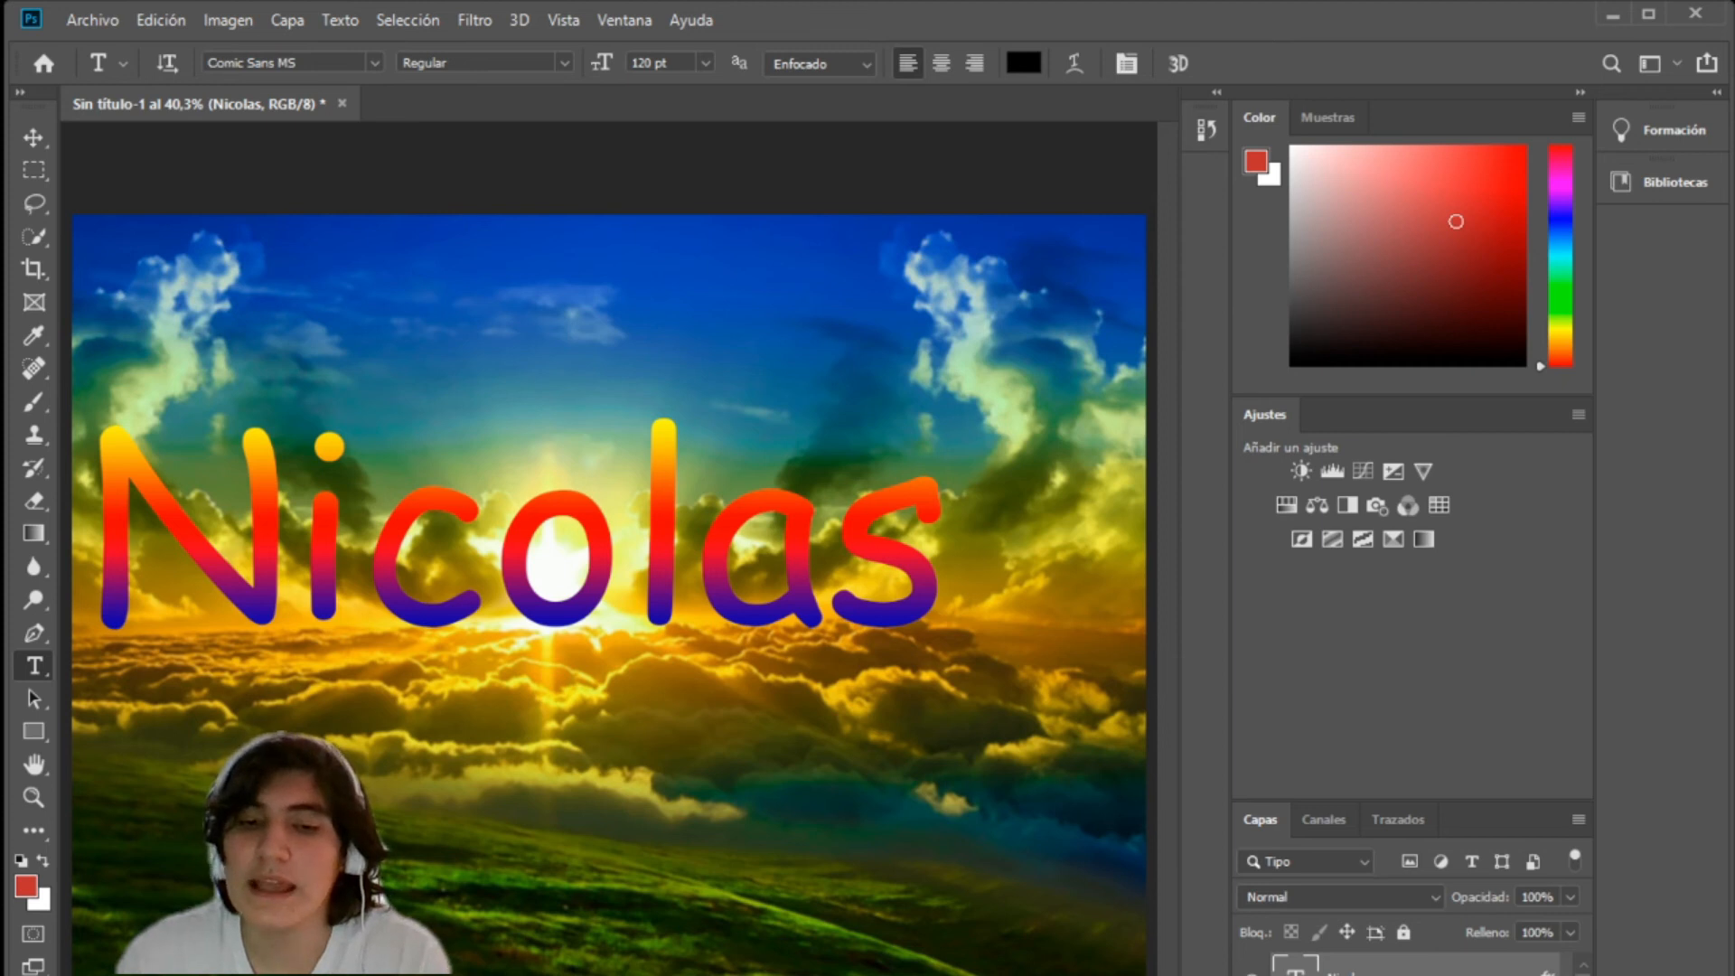
key(ctrl+z)
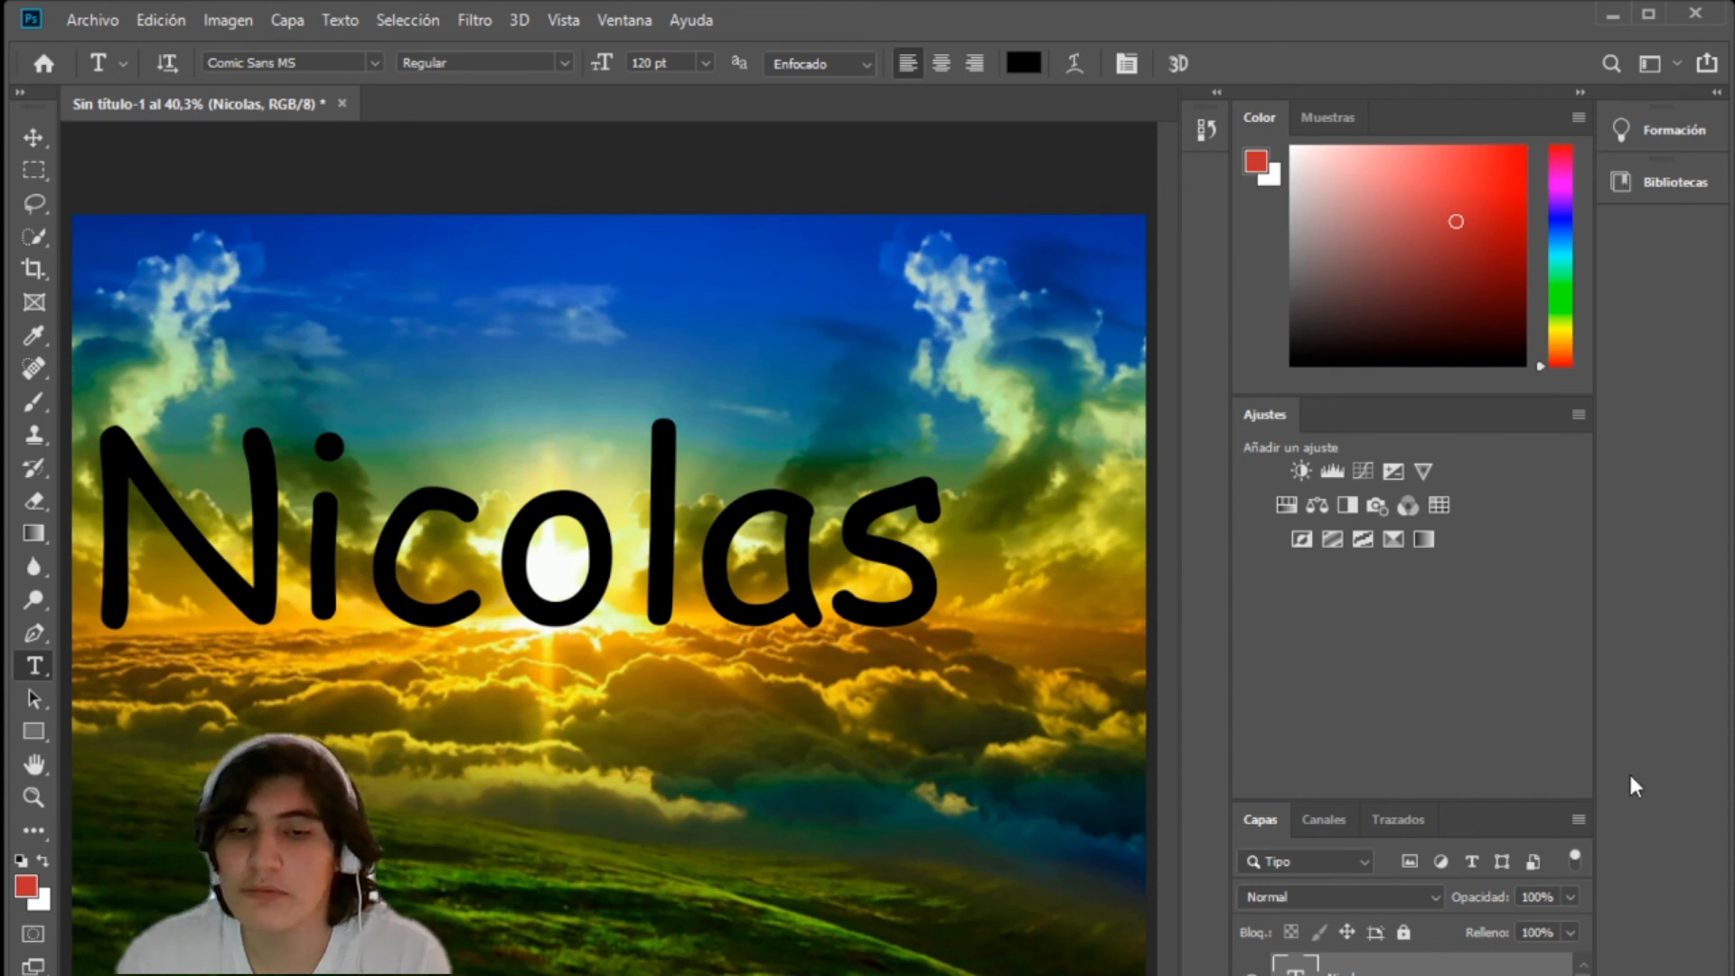
Step: Add a layer mask to the rasterized name layer and hide horizontal strips of the lettering with a 35 px Eraser
scroll(1410, 963, down, 3)
scroll(1410, 964, up, 2)
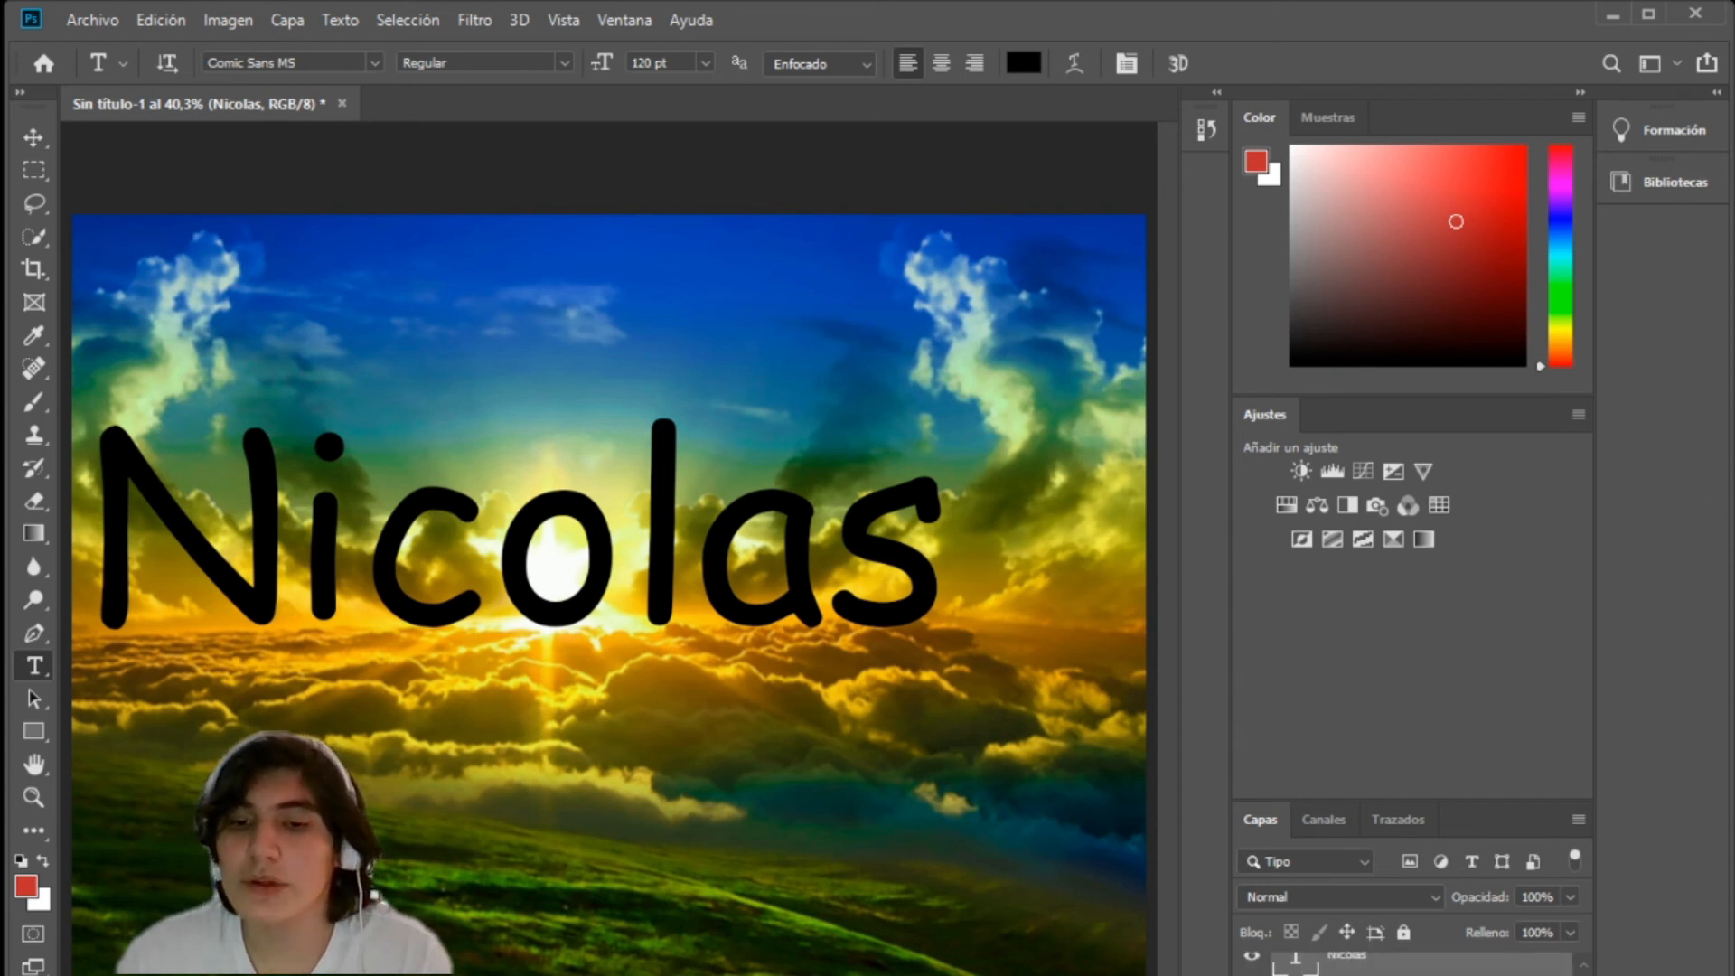
scroll(1411, 964, up, 1)
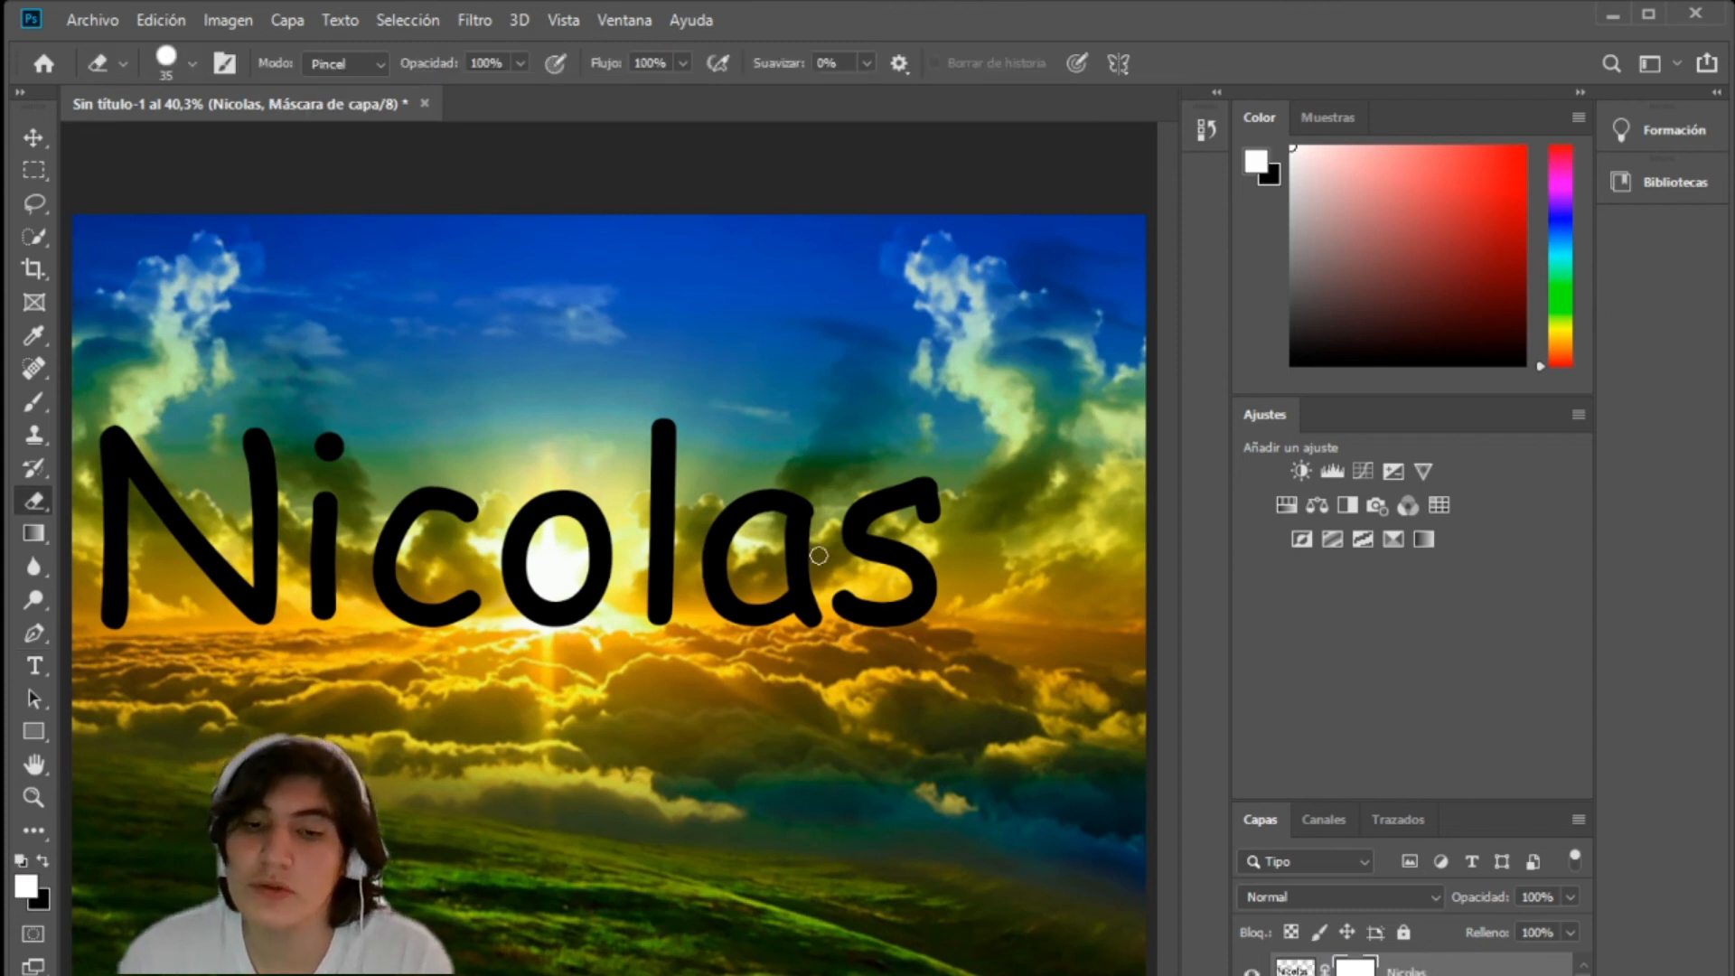
mouse_move(824, 554)
mouse_down()
mouse_move(590, 510)
mouse_move(880, 575)
mouse_move(855, 599)
mouse_move(209, 548)
mouse_move(754, 598)
mouse_up()
key(x)
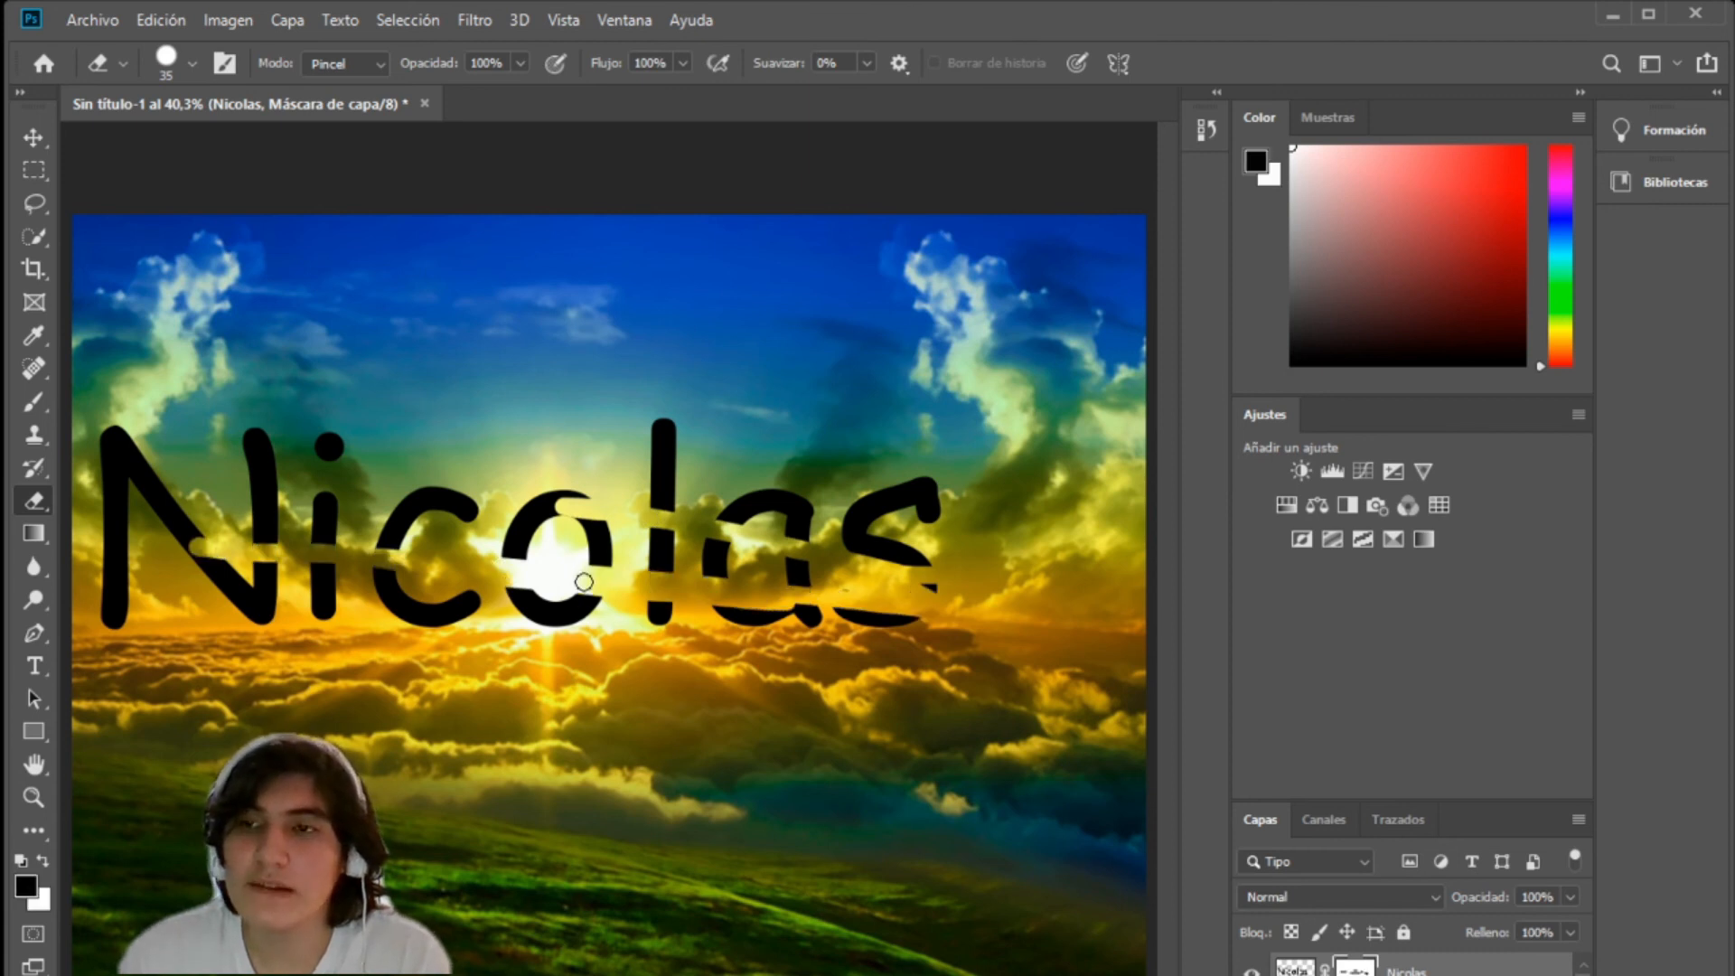
Step: Swap the foreground and background colours to restore and hide parts of the lettering on the layer mask with the Eraser
mouse_move(957, 591)
mouse_down()
mouse_move(433, 562)
mouse_move(850, 565)
mouse_move(433, 570)
mouse_move(90, 503)
mouse_move(689, 610)
mouse_move(627, 482)
mouse_move(686, 519)
mouse_move(608, 512)
mouse_up()
key(x)
key(x)
key(x)
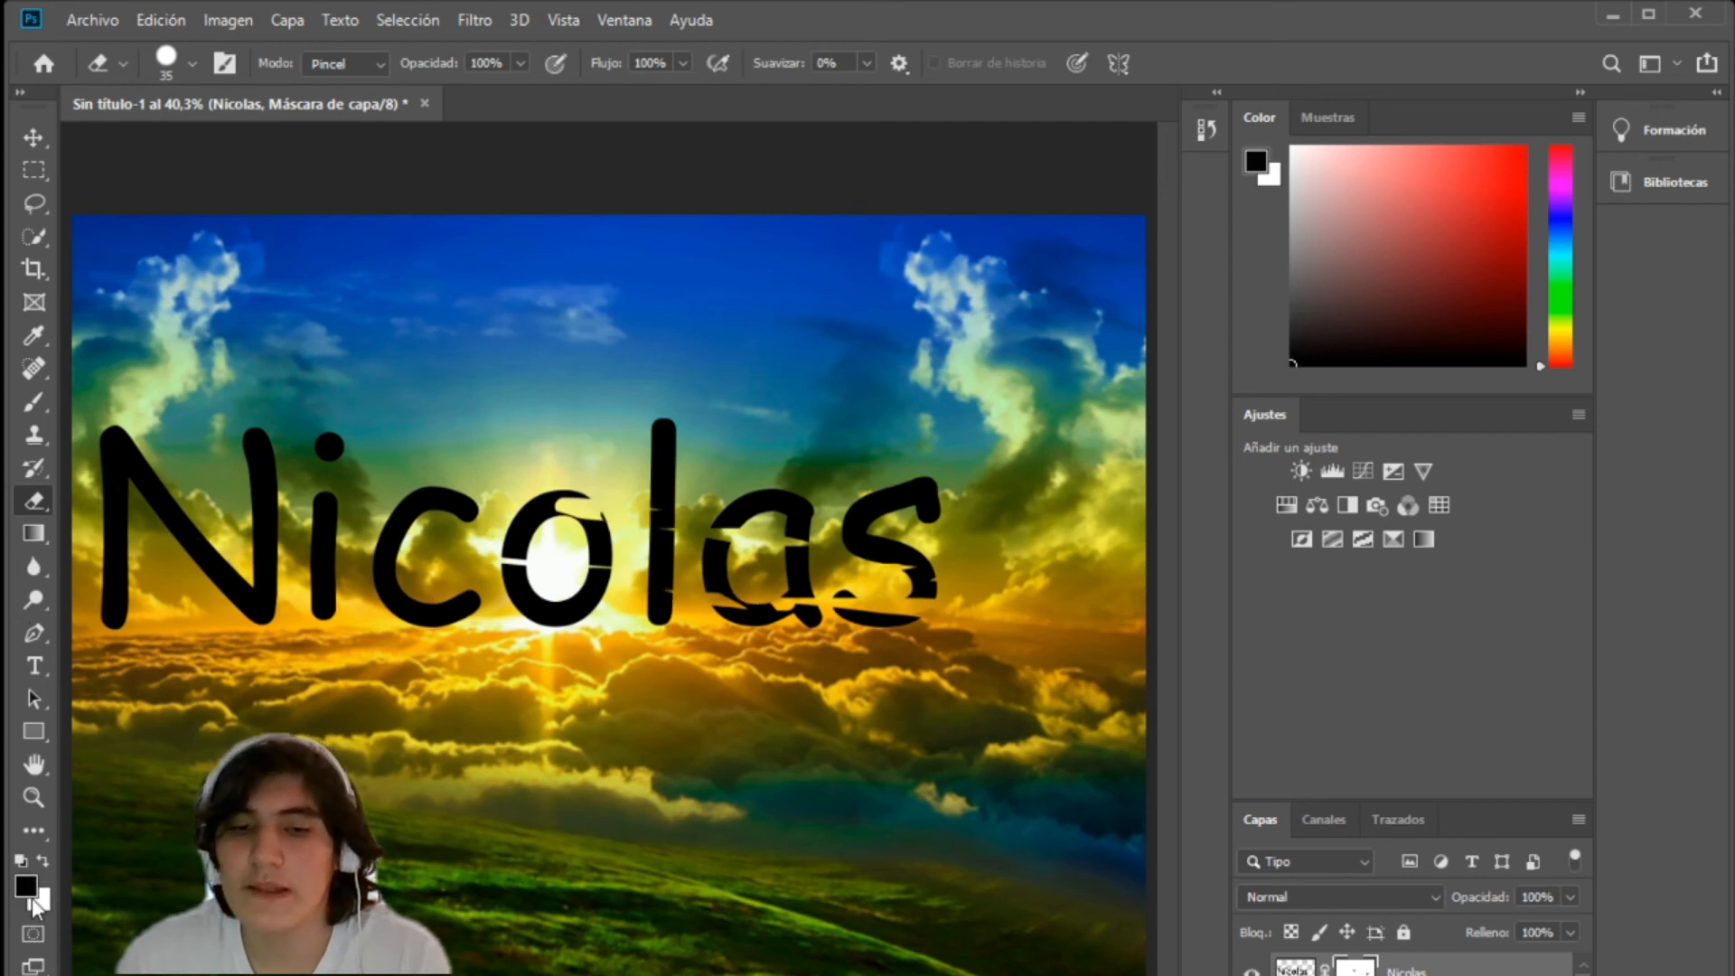
mouse_move(814, 609)
mouse_down()
mouse_move(694, 548)
mouse_move(665, 588)
mouse_move(271, 534)
mouse_move(578, 547)
mouse_up()
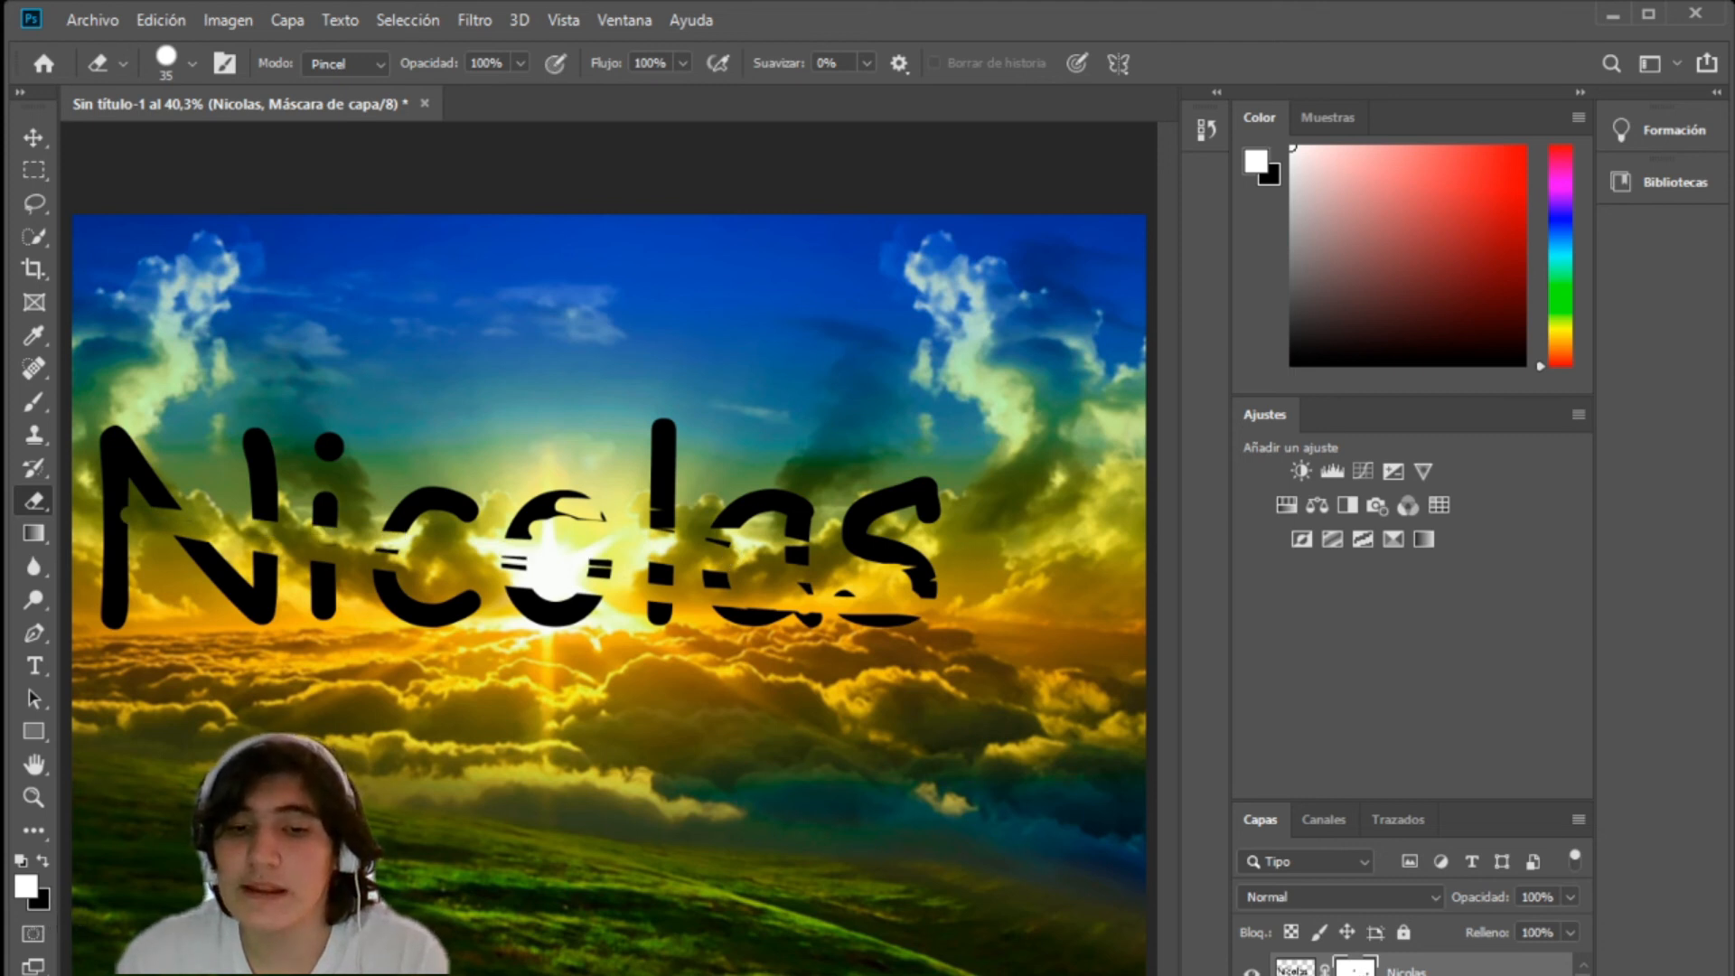
Step: Undo the eraser strokes on the name layer's mask, redoing them once for comparison
key(ctrl+z)
key(ctrl+shift+z)
key(ctrl+z)
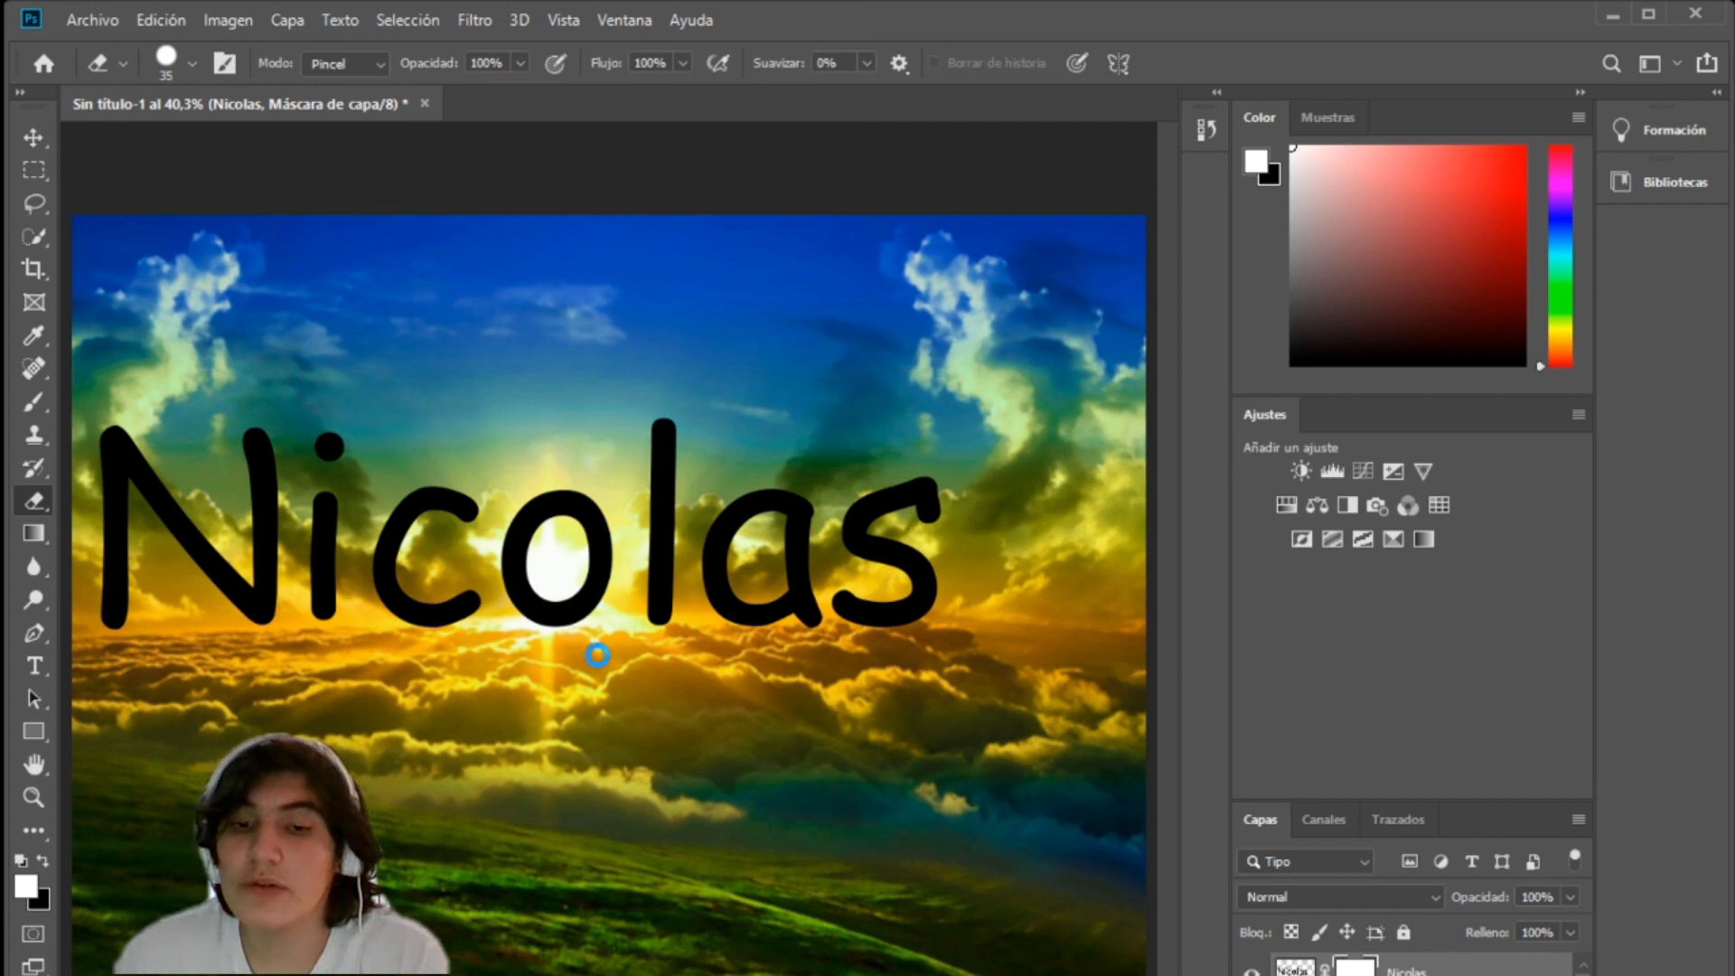
Step: Start saving the document with Save and with Save As
key(ctrl+s)
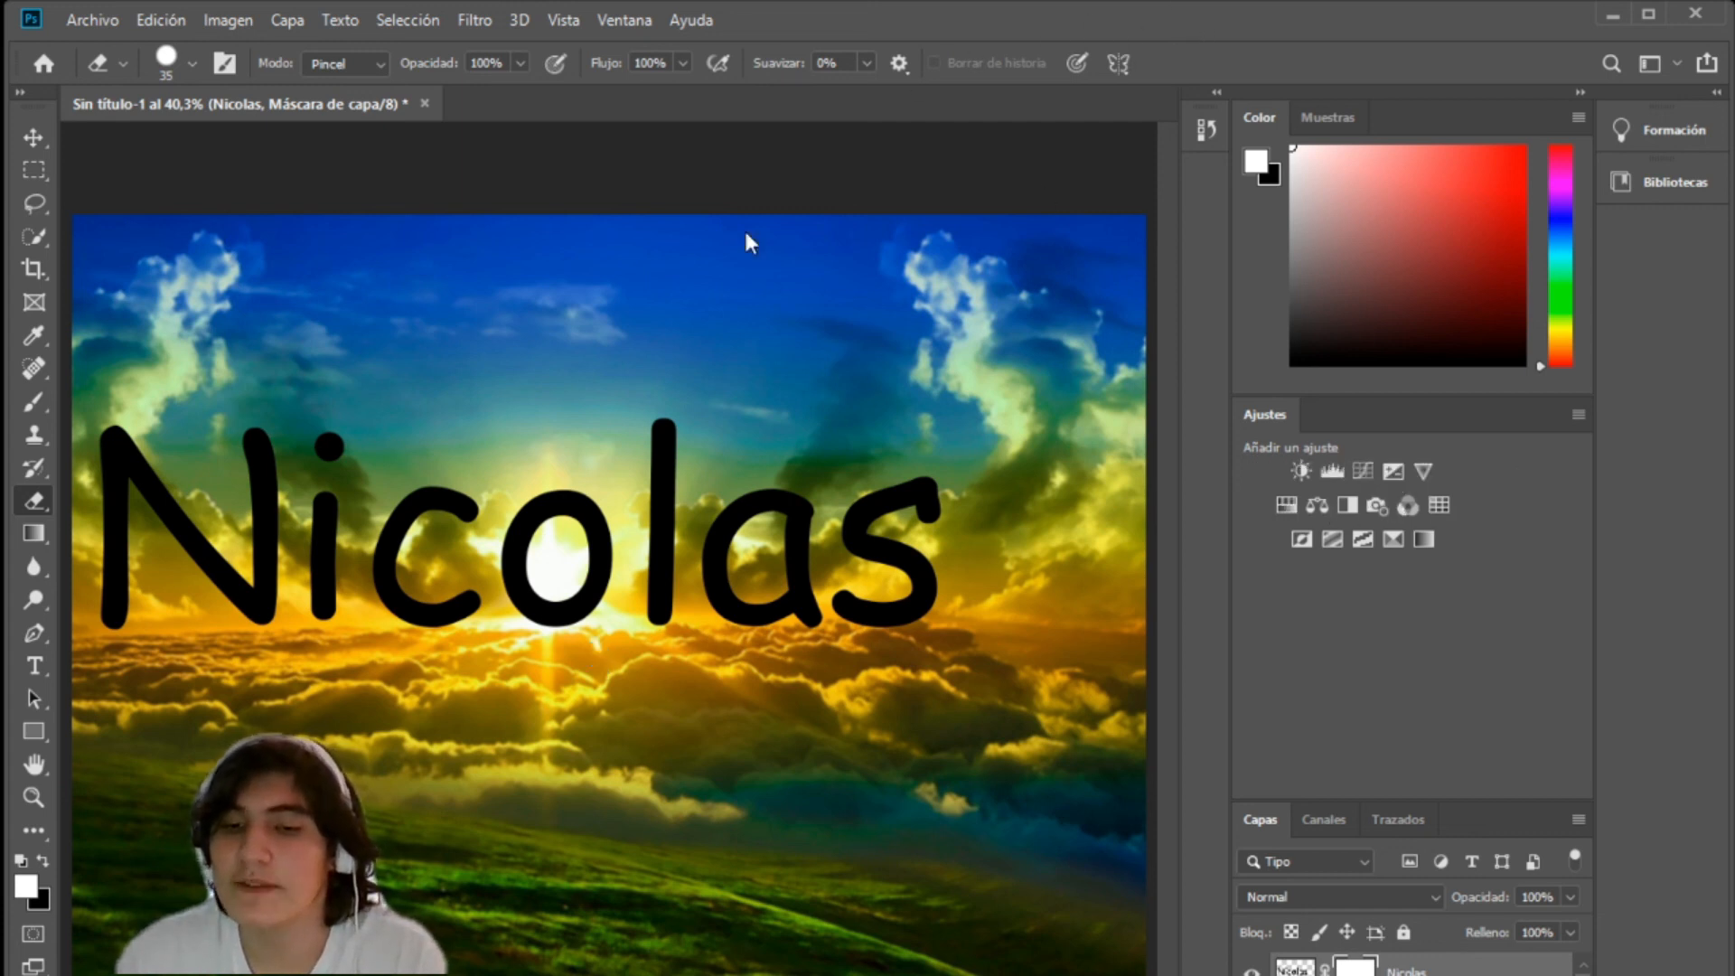
key(ctrl+shift+s)
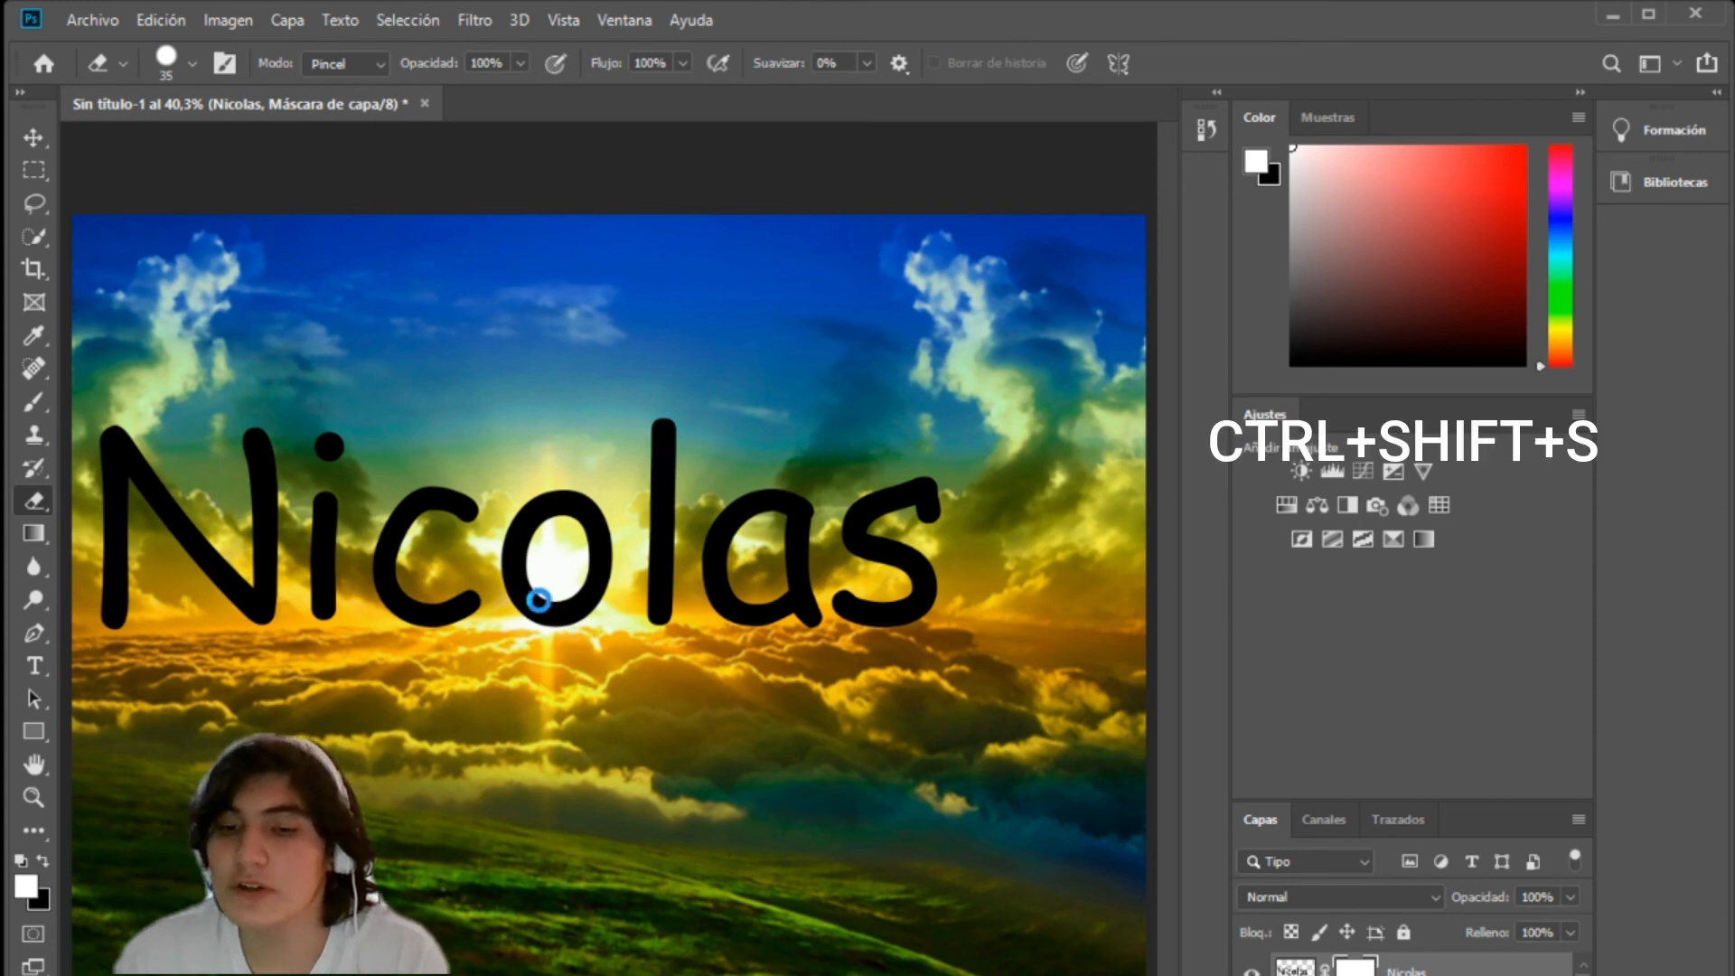